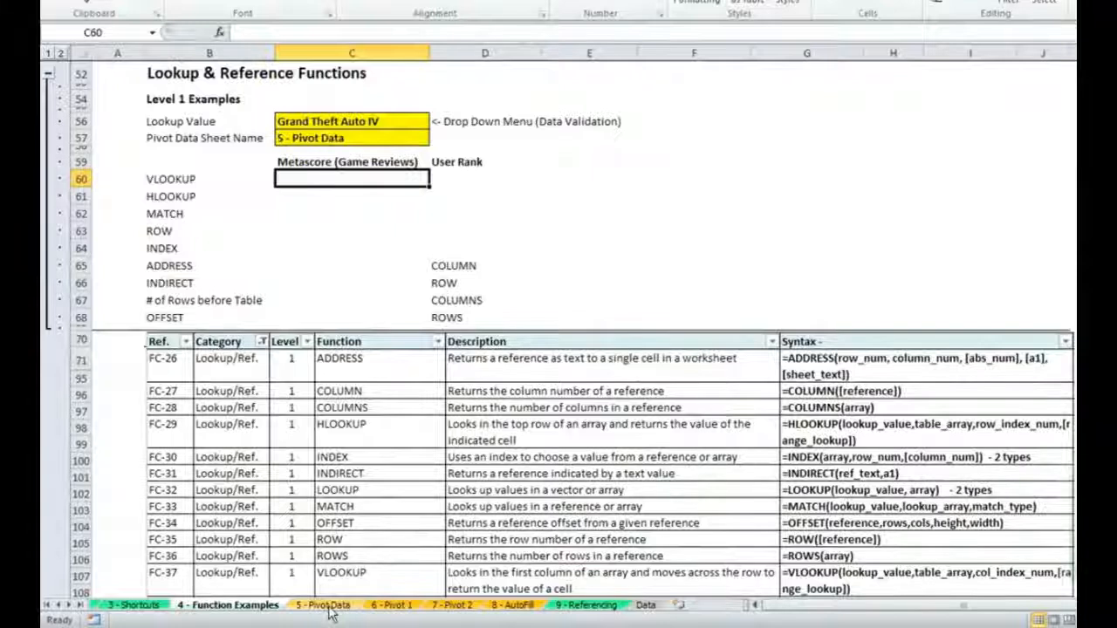
- Examine the ranges covered by the names MetacriticTable1, MetacriticTable2 and MetacriticTable3 on the 5 - Pivot Data sheet
{"action": "left_click", "coordinate": [328, 609]}
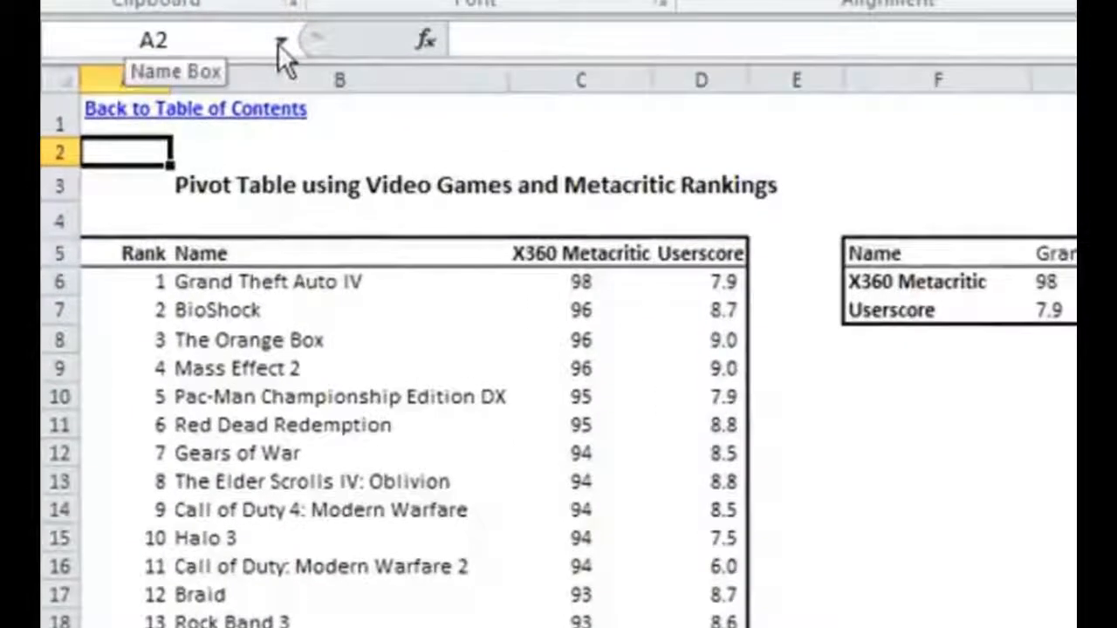
{"action": "left_click", "coordinate": [279, 41]}
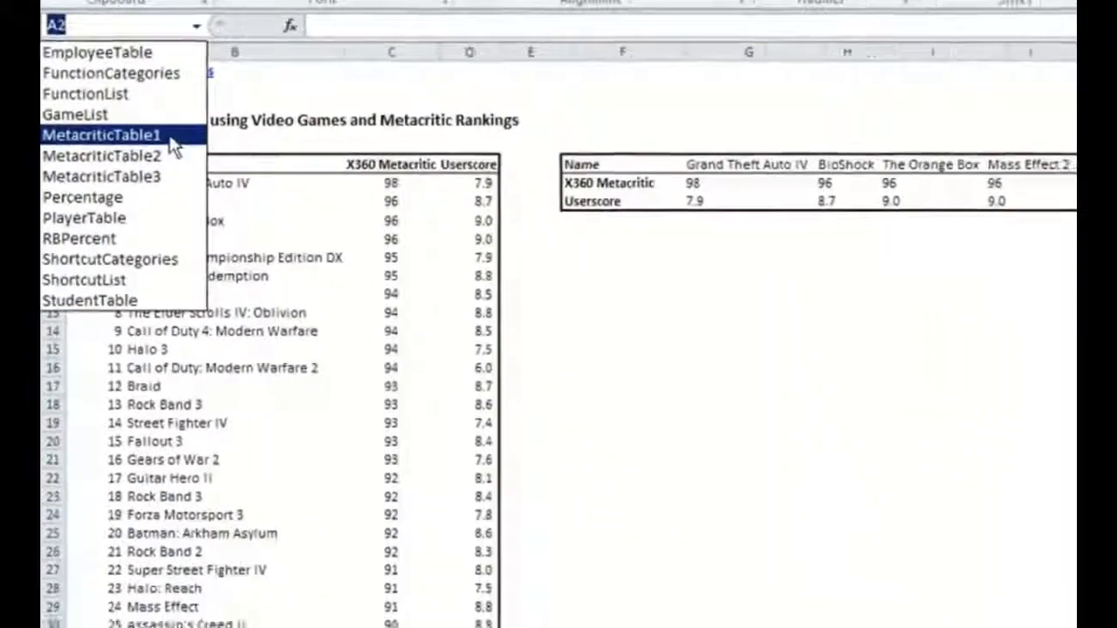
{"action": "left_click", "coordinate": [231, 206]}
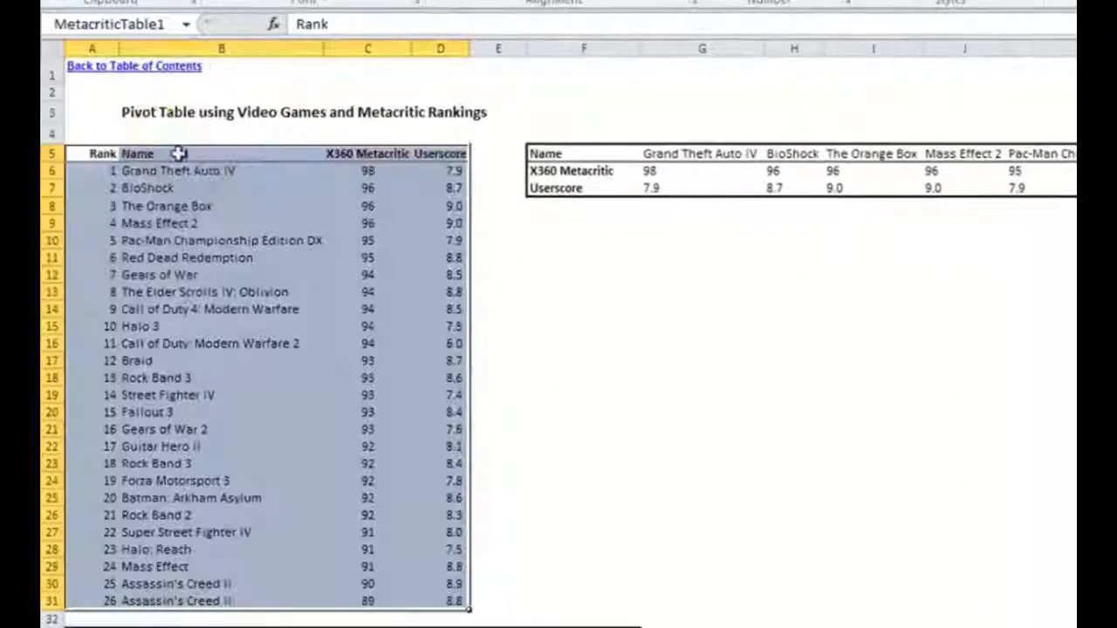
{"action": "left_click", "coordinate": [186, 25]}
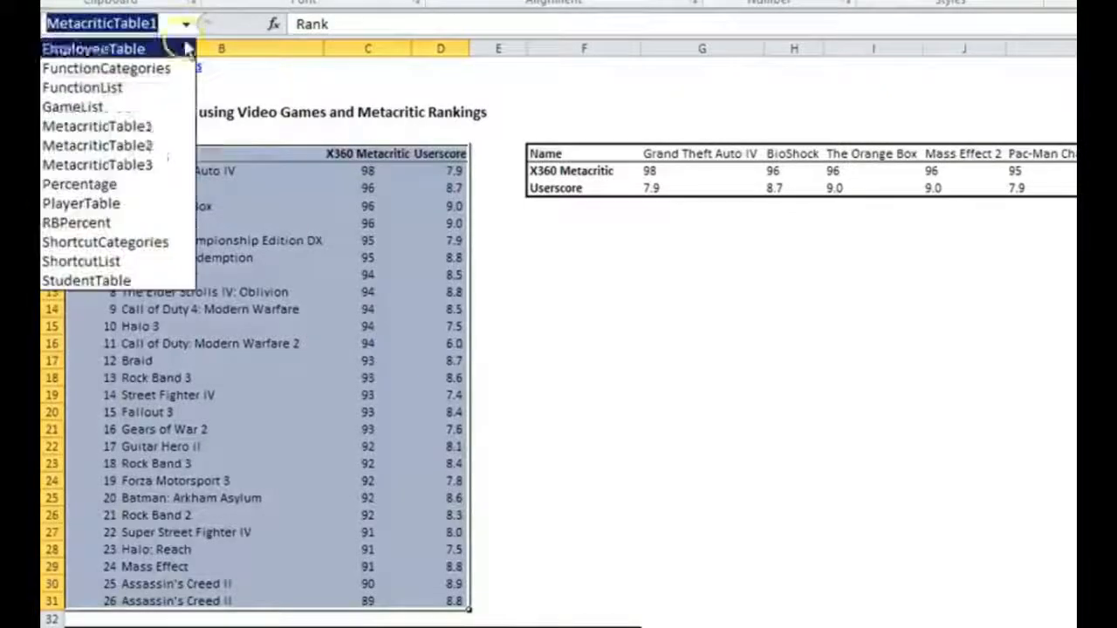
{"action": "left_click", "coordinate": [152, 145]}
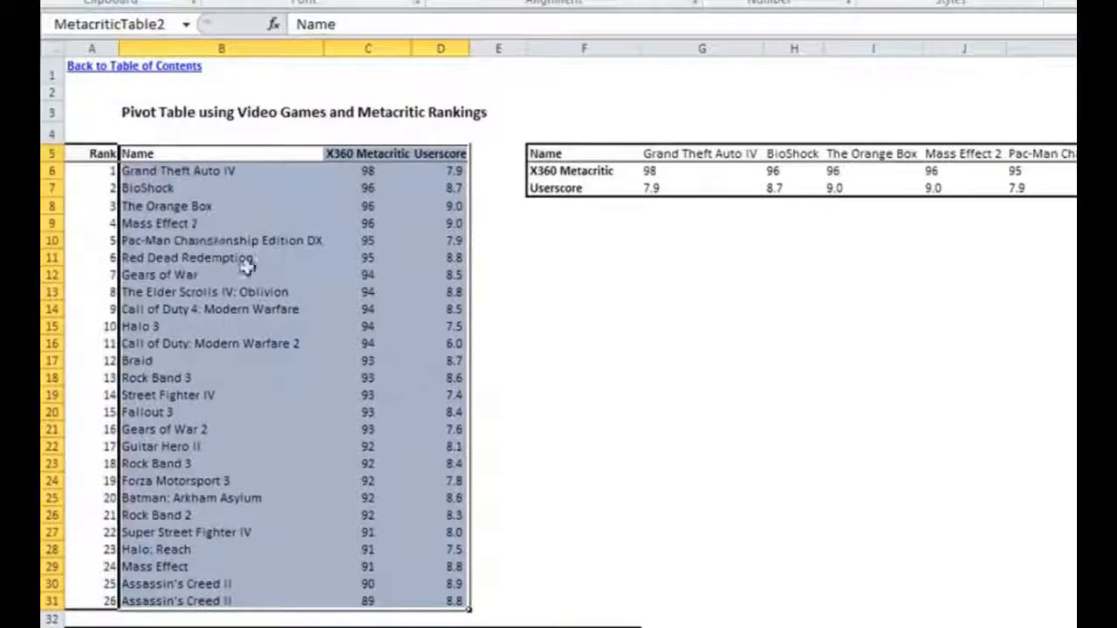
{"action": "left_click", "coordinate": [186, 25]}
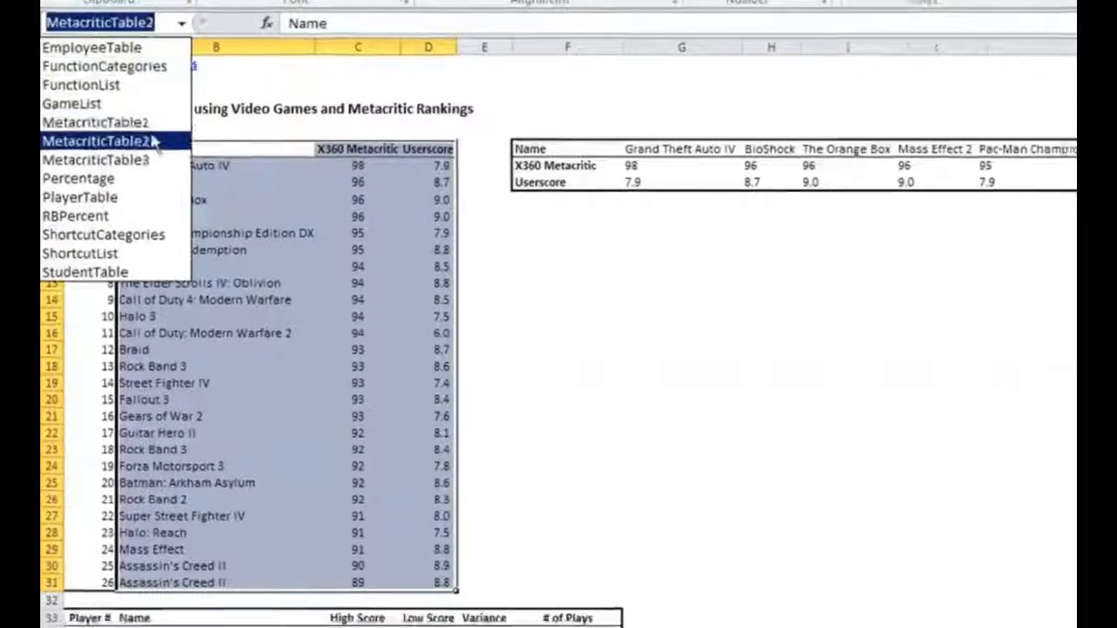
{"action": "left_click", "coordinate": [147, 141]}
{"action": "left_click_drag", "start_coordinate": [938, 605], "coordinate": [844, 606]}
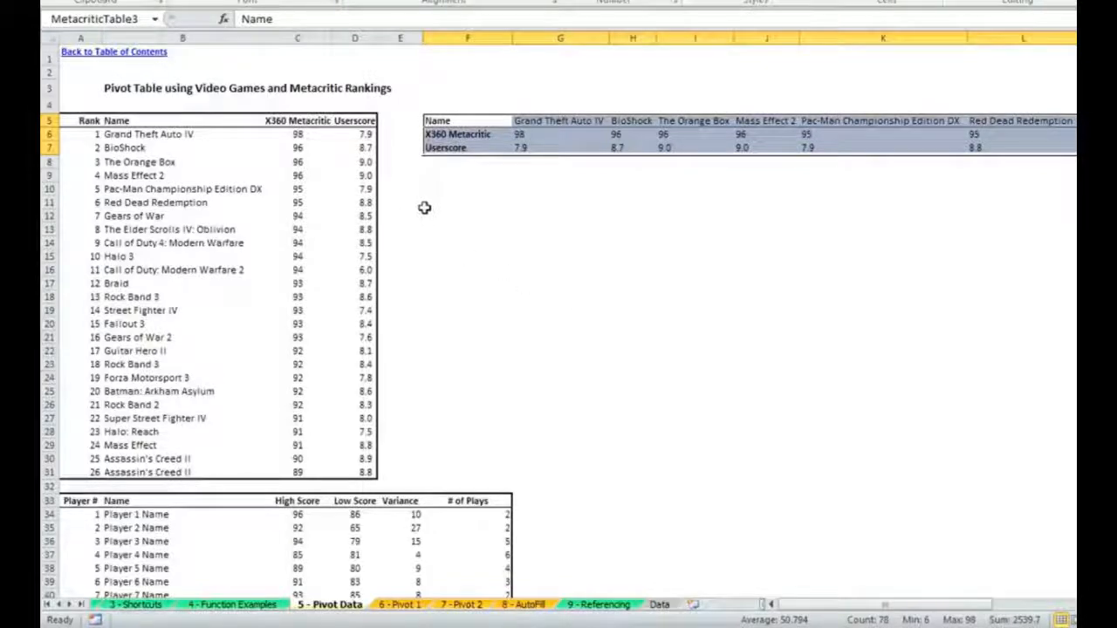
{"action": "left_click", "coordinate": [406, 188]}
- In C60 of the 4 - Function Examples sheet, start a VLOOKUP formula with lookup value C56 and table array MetacriticTable2
{"action": "left_click", "coordinate": [225, 596]}
{"action": "left_click", "coordinate": [227, 602]}
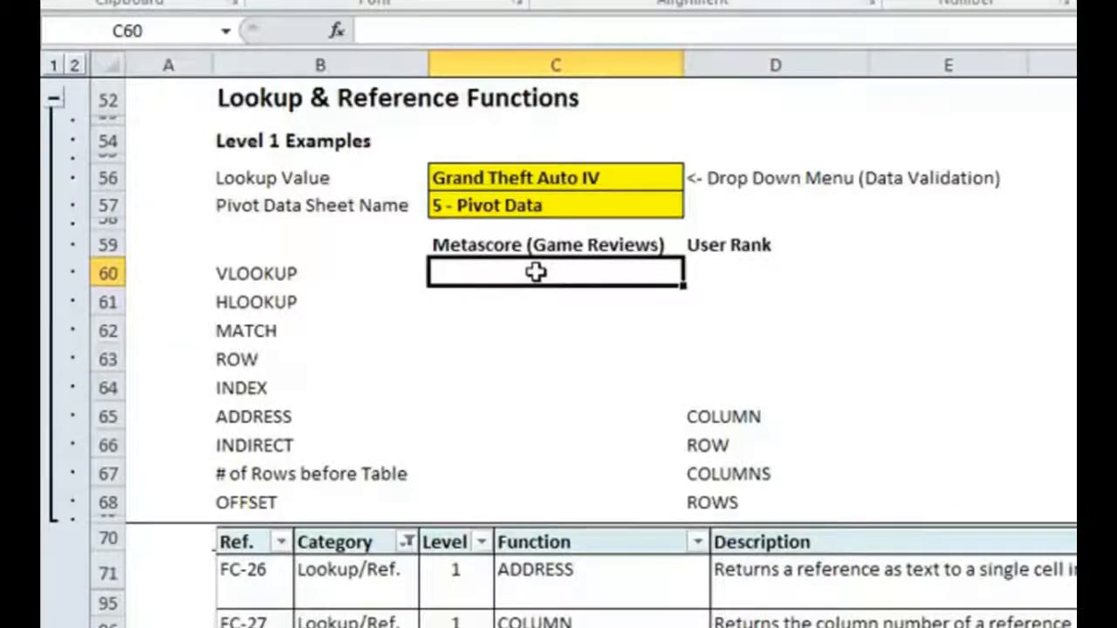
{"action": "type", "text": "="}
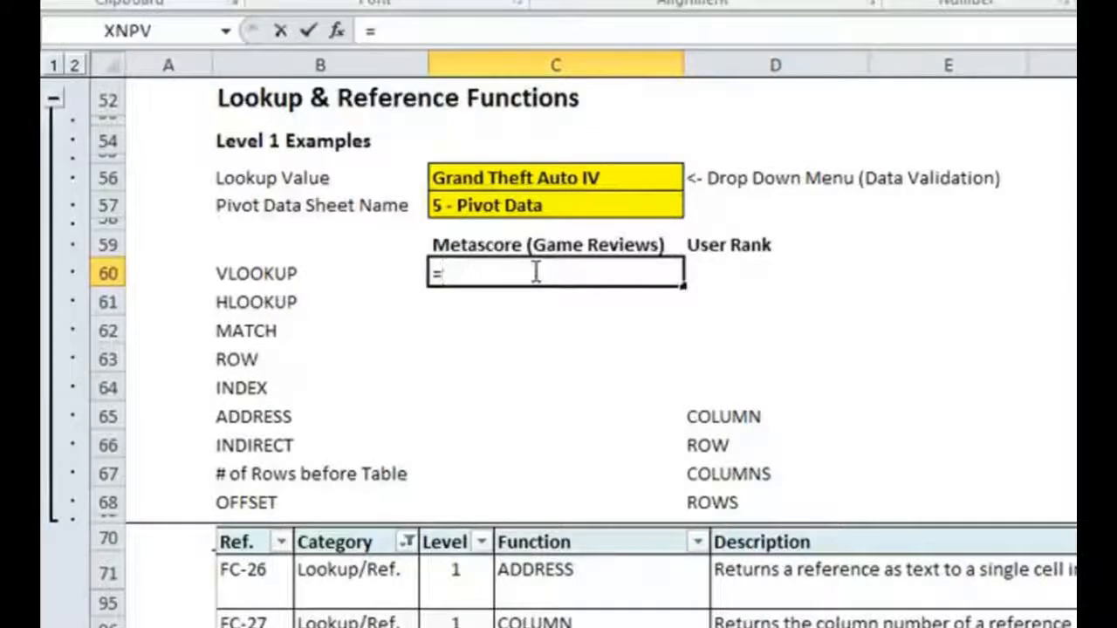
{"action": "type", "text": "VLOOKUP("}
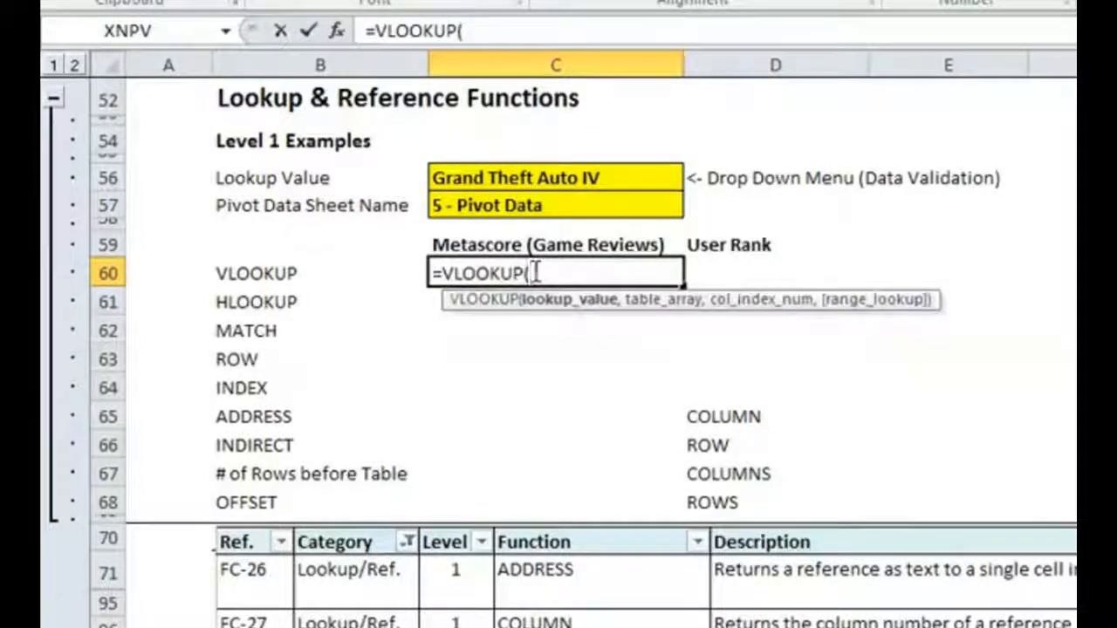
{"action": "left_click", "coordinate": [567, 178]}
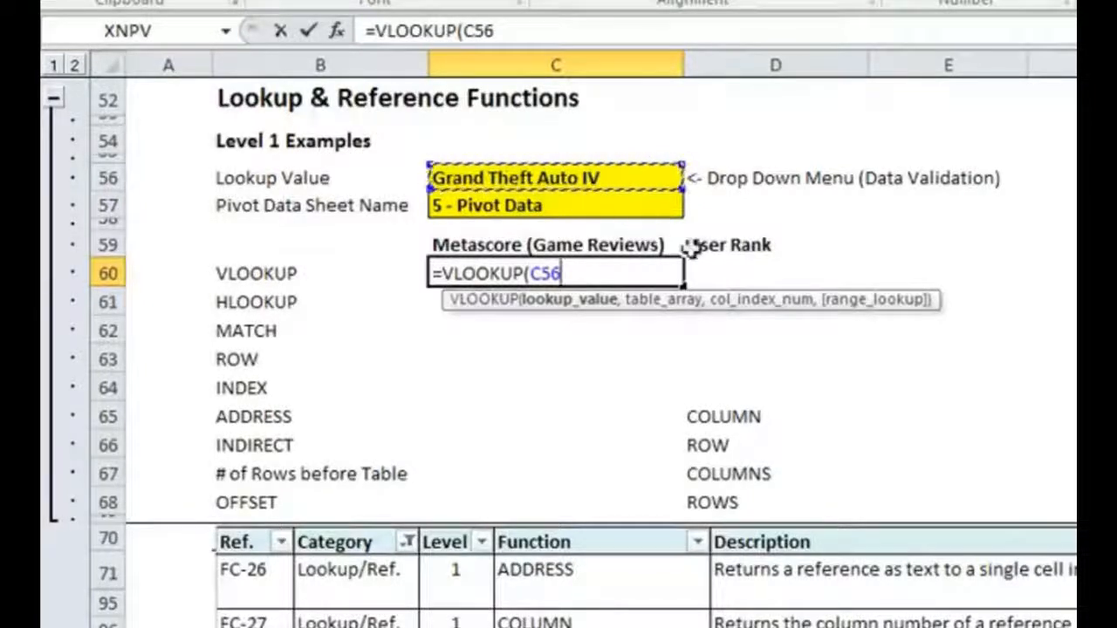
{"action": "type", "text": ",Meta"}
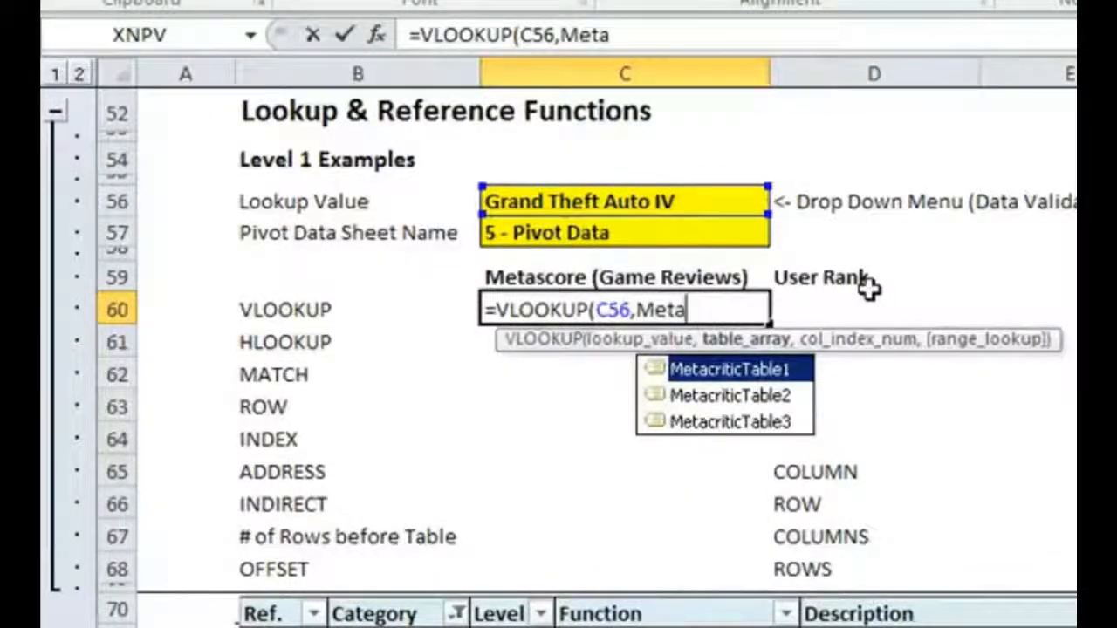
{"action": "key", "text": "Down"}
{"action": "key", "text": "Down"}
{"action": "key", "text": "Up"}
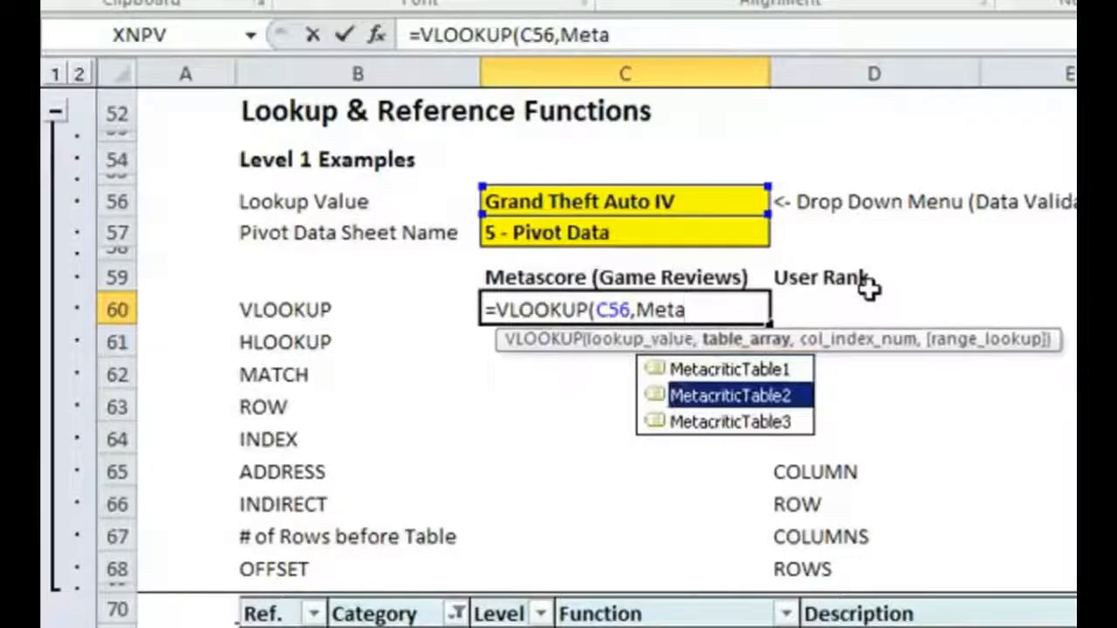
{"action": "key", "text": "Tab"}
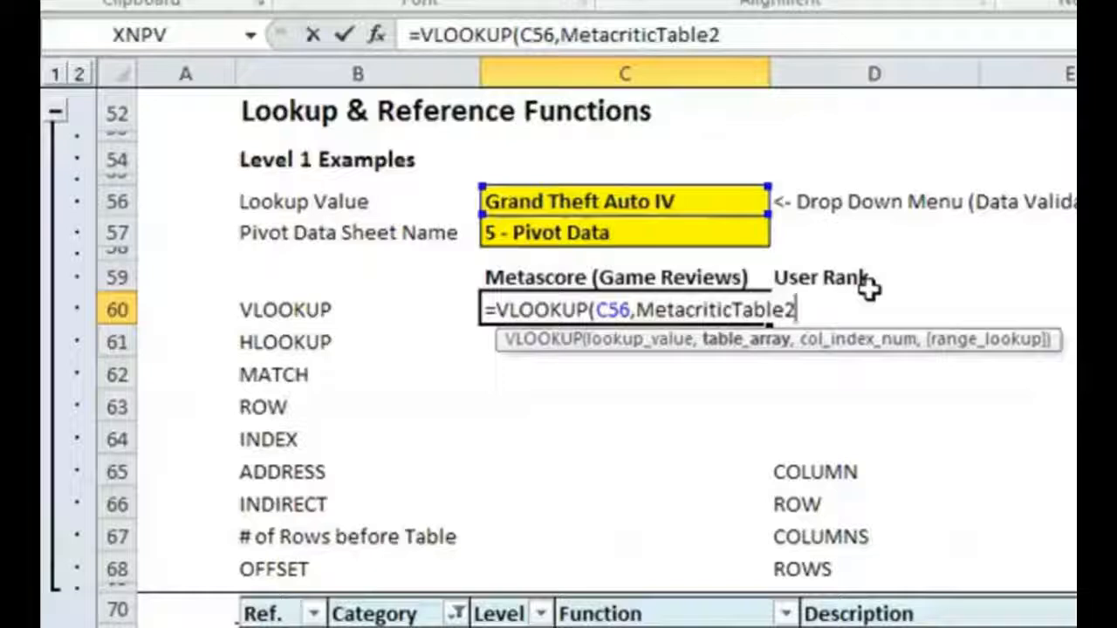
- Complete the VLOOKUP formula in C60 with column index 2 and FALSE for an exact match
{"action": "type", "text": ","}
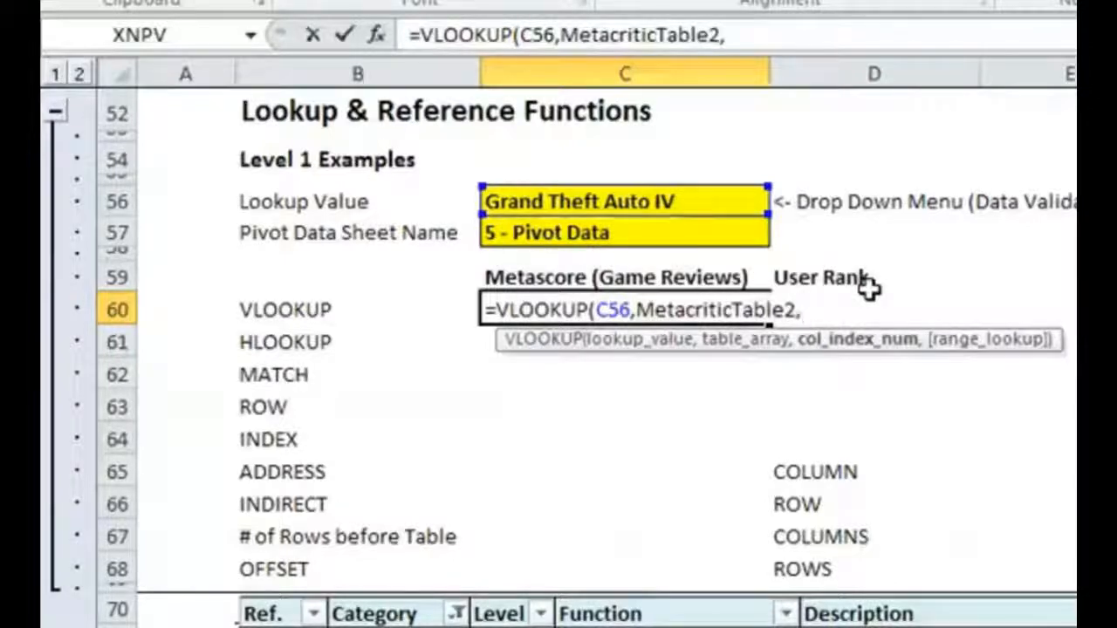
{"action": "type", "text": "2,"}
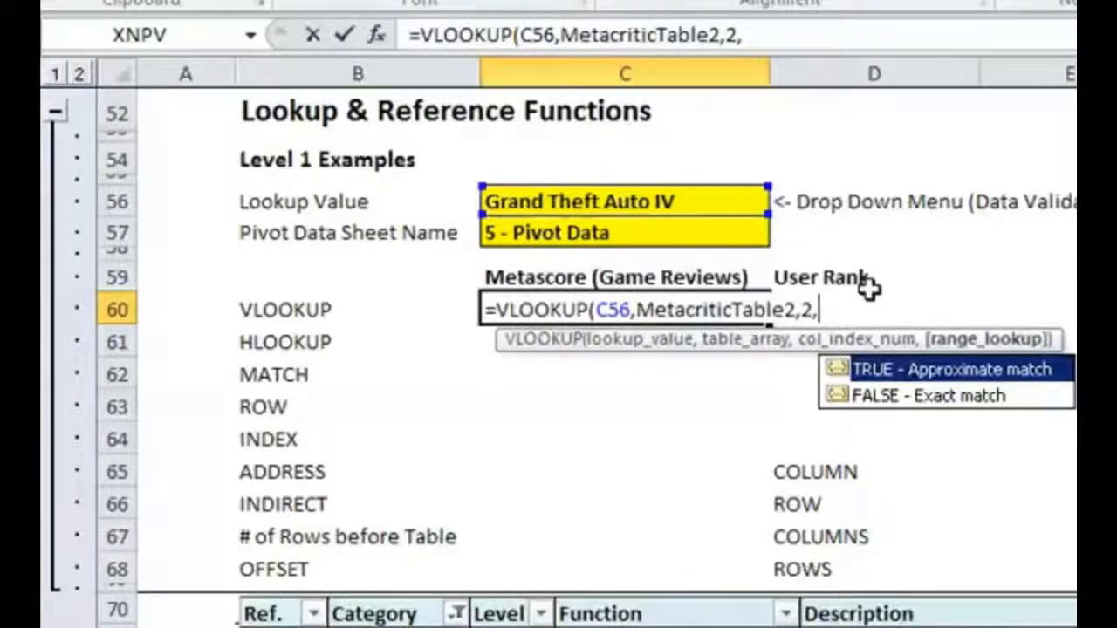
{"action": "type", "text": "FALS"}
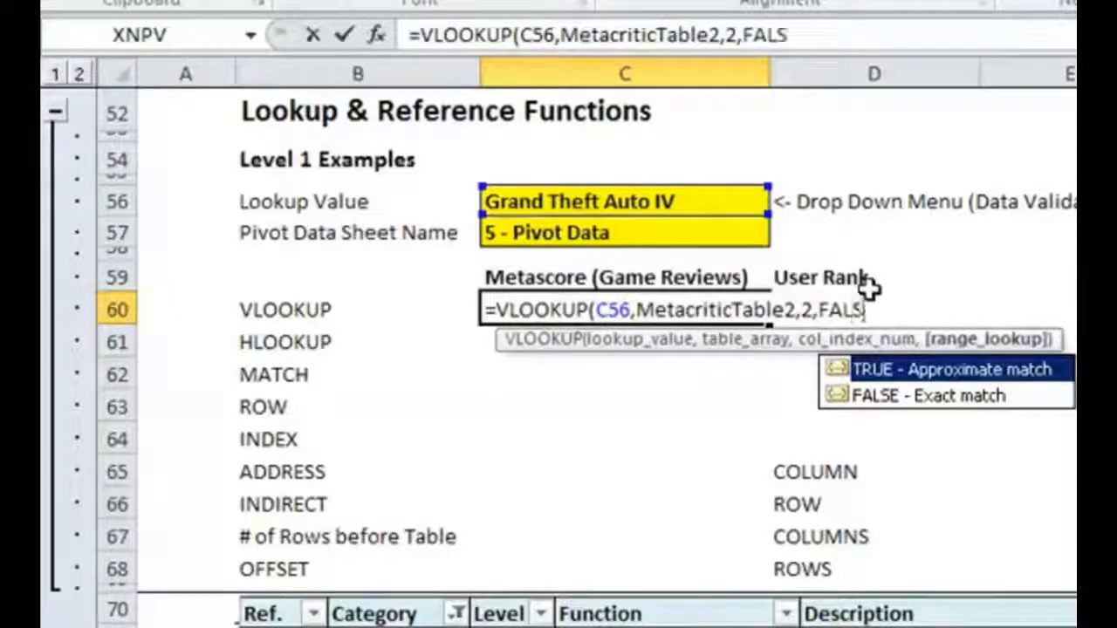
{"action": "type", "text": "E)"}
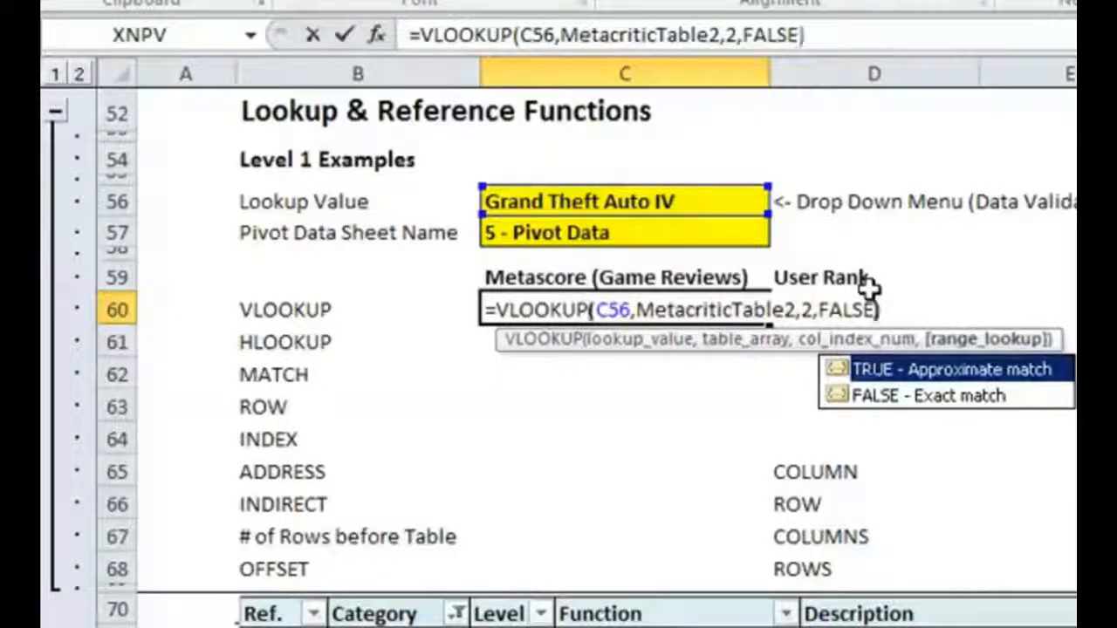
{"action": "key", "text": "Return"}
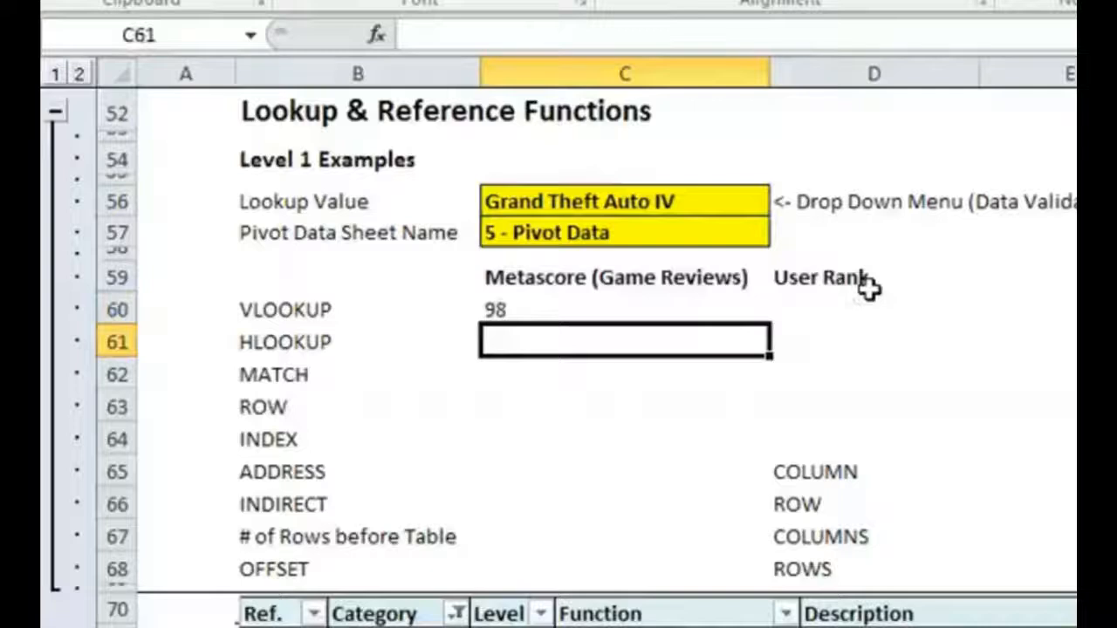
- Check the Grand Theft Auto IV name and X360 Metacritic score within the MetacriticTable2 range on the 5 - Pivot Data sheet
{"action": "left_click", "coordinate": [564, 303]}
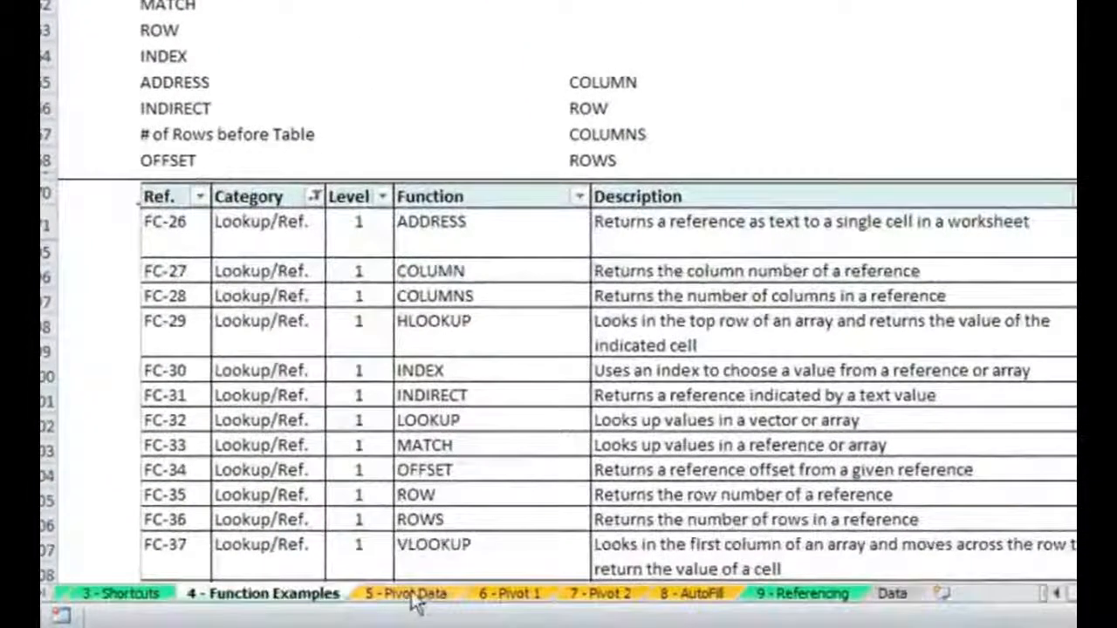
{"action": "left_click", "coordinate": [416, 597]}
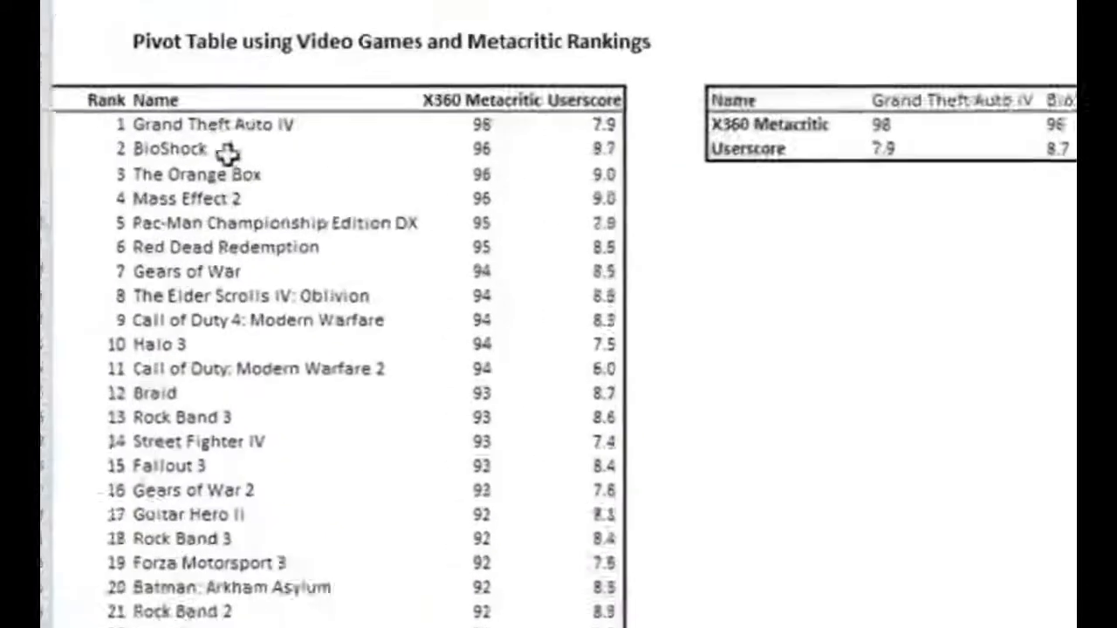
{"action": "left_click", "coordinate": [568, 264]}
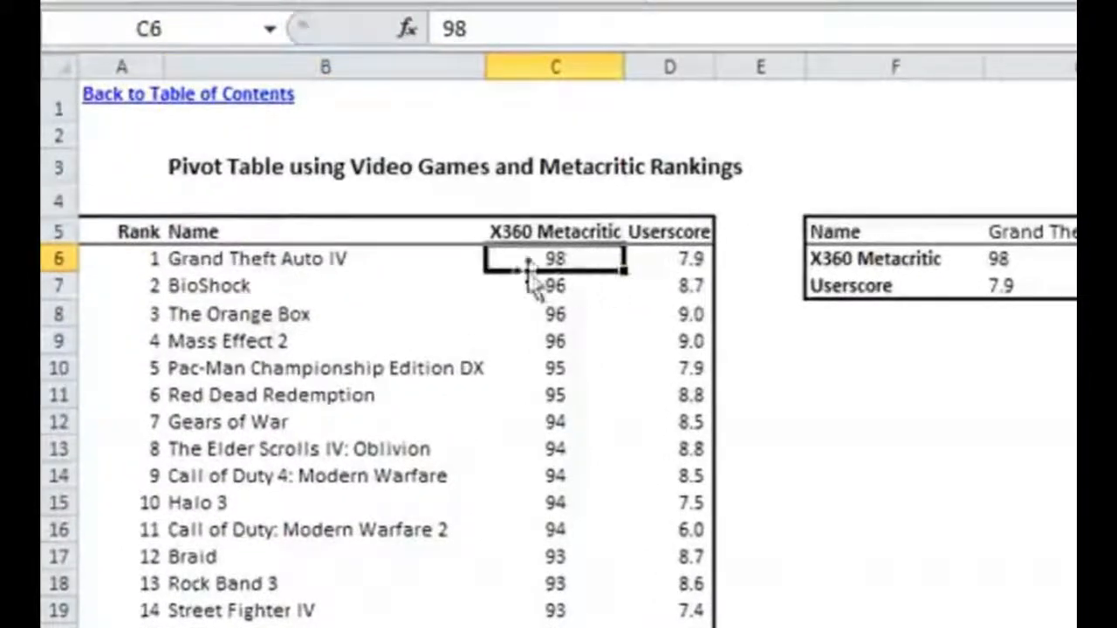
{"action": "left_click_drag", "start_coordinate": [339, 259], "coordinate": [556, 333]}
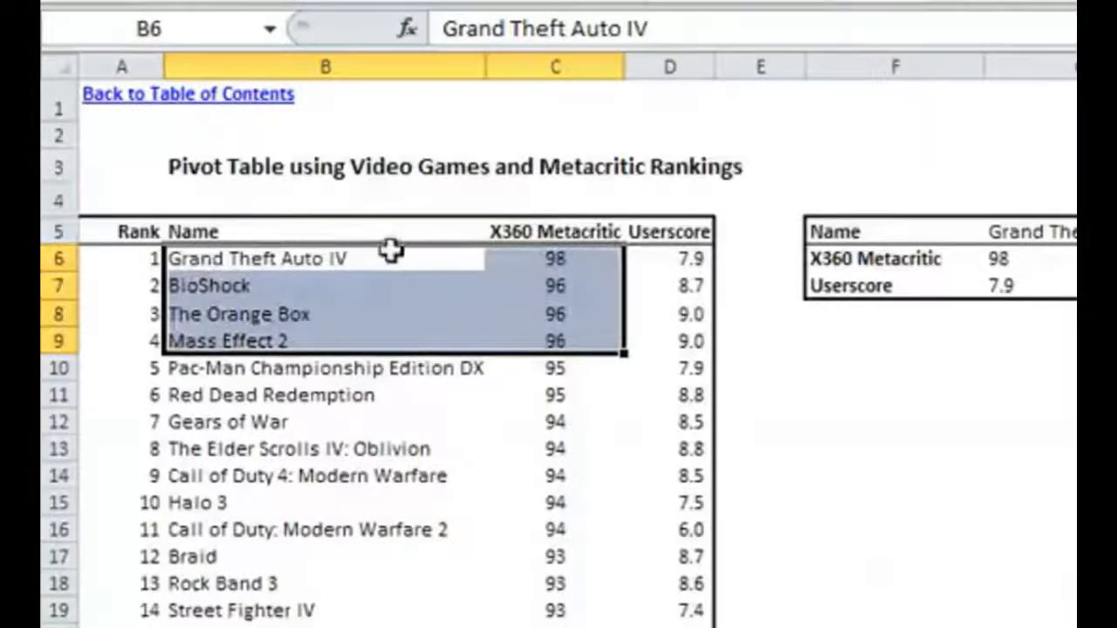
{"action": "left_click", "coordinate": [331, 286]}
{"action": "left_click", "coordinate": [309, 255]}
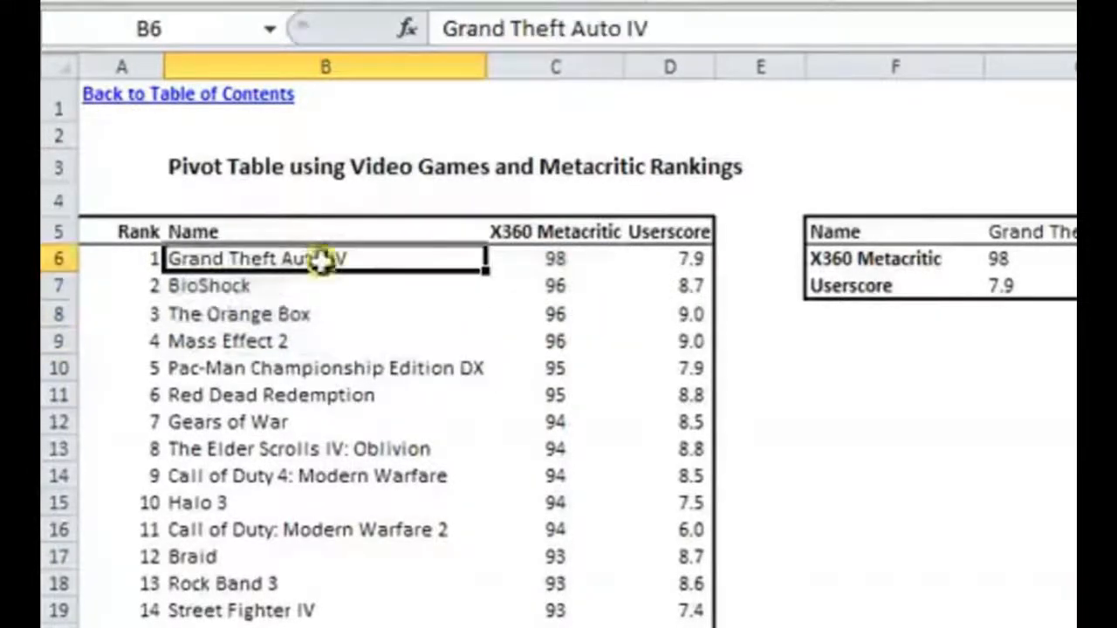
{"action": "left_click", "coordinate": [269, 29]}
{"action": "left_click", "coordinate": [210, 212]}
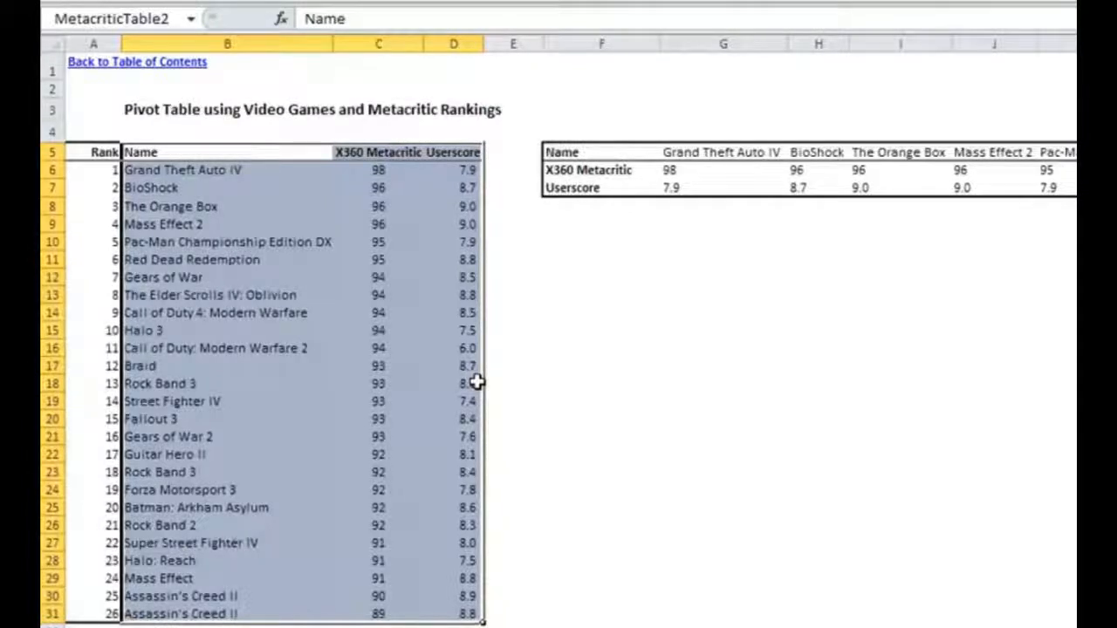
{"action": "left_click", "coordinate": [375, 171]}
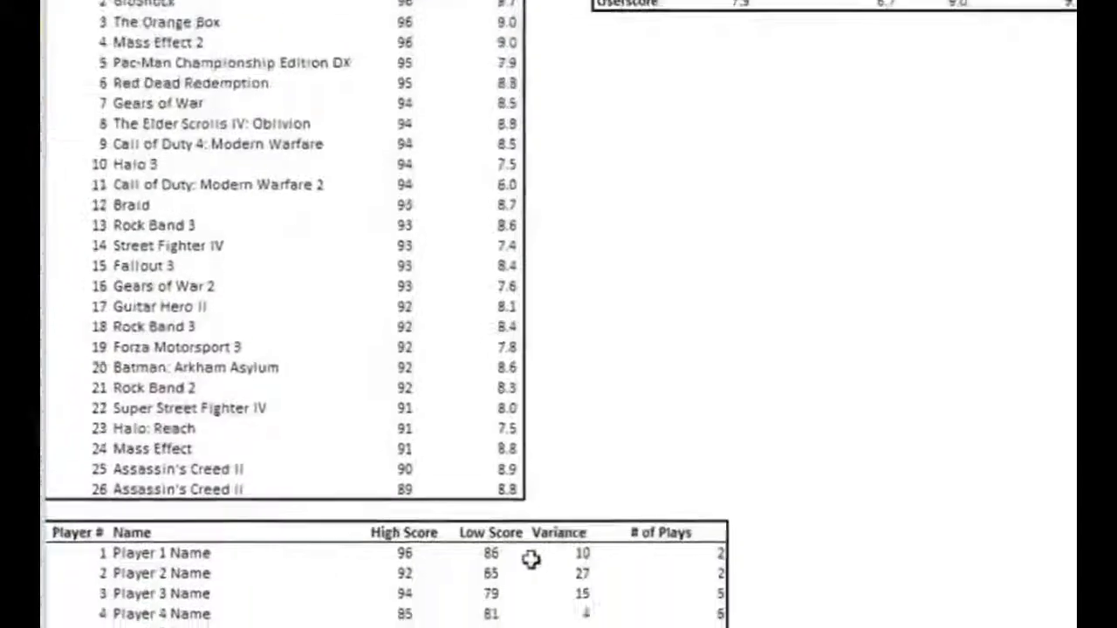
{"action": "left_click", "coordinate": [351, 598]}
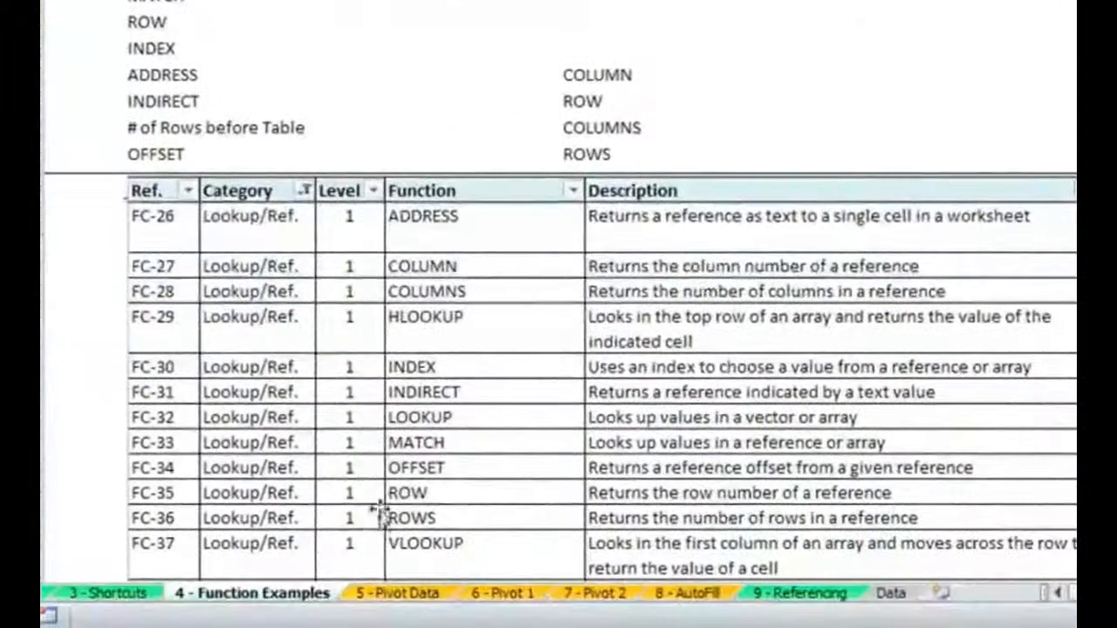
- Compare the vertical list of game names on the 5 - Pivot Data sheet with the names across the horizontal table's header row
{"action": "left_click", "coordinate": [394, 596]}
{"action": "left_click_drag", "start_coordinate": [166, 10], "coordinate": [166, 474]}
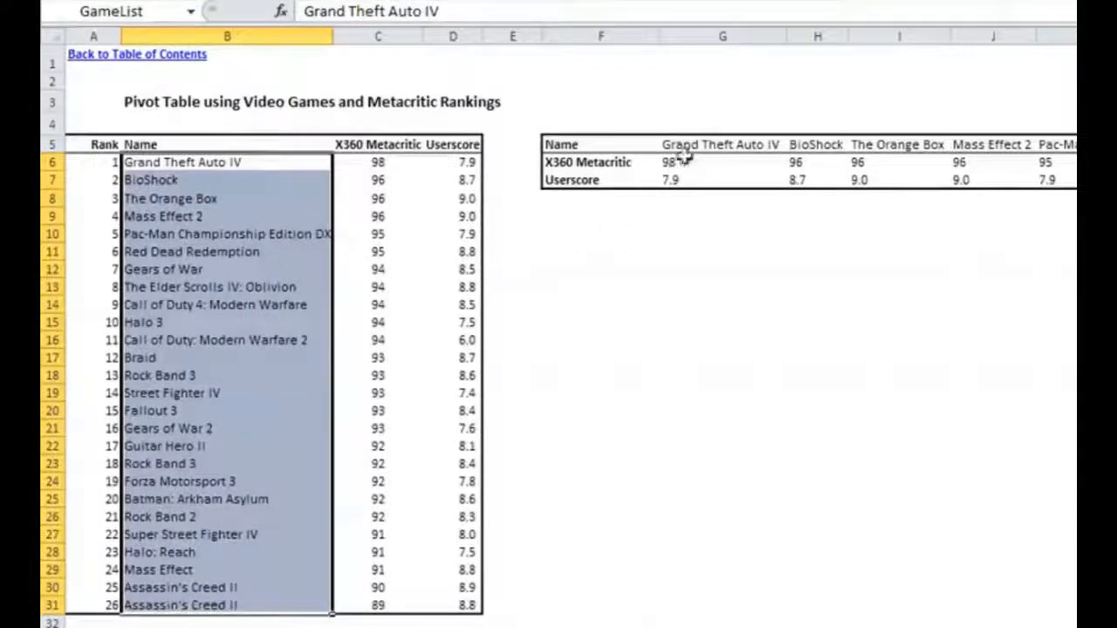
{"action": "left_click", "coordinate": [722, 146]}
{"action": "left_click_drag", "start_coordinate": [698, 150], "coordinate": [967, 179]}
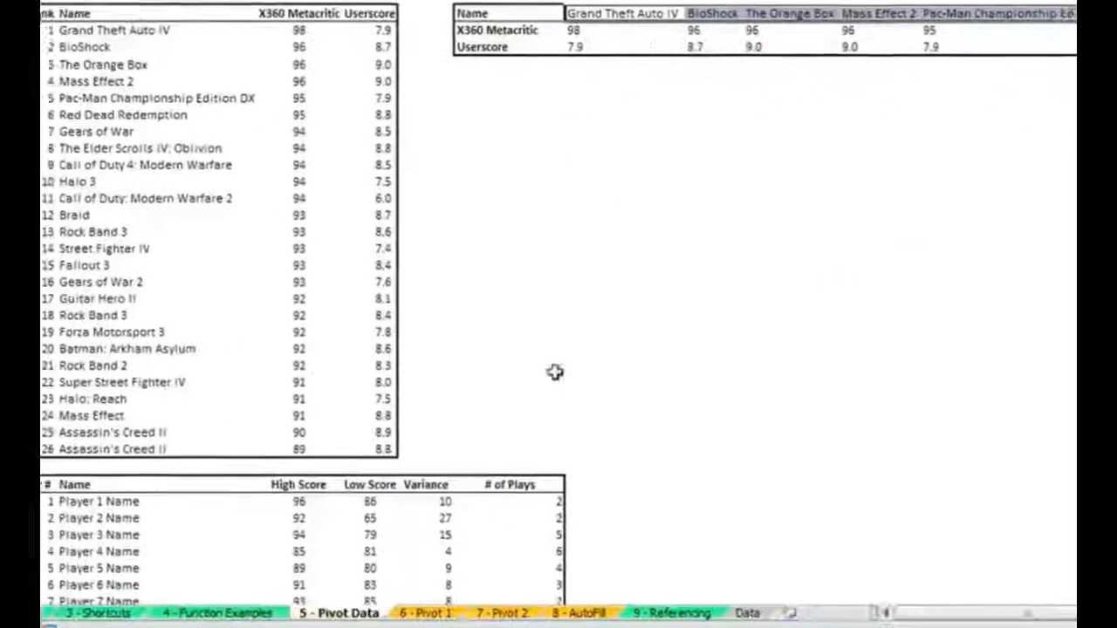
- In C61 of the 4 - Function Examples sheet, start an HLOOKUP formula with lookup value C56 and table array MetacriticTable3
{"action": "left_click", "coordinate": [259, 603]}
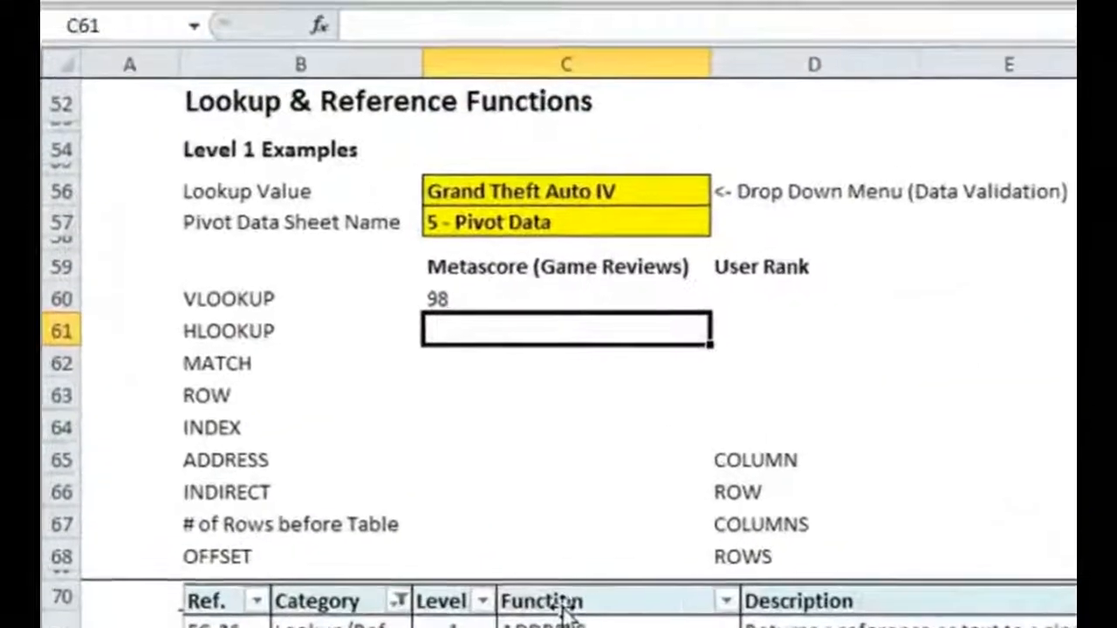
{"action": "type", "text": "=h"}
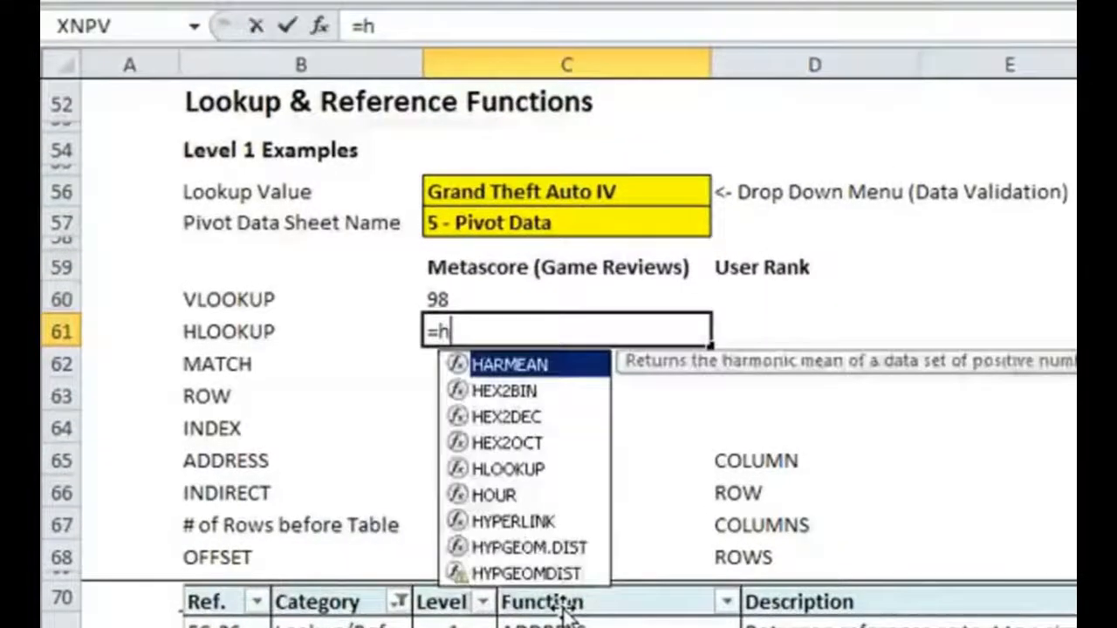
{"action": "type", "text": "lookup("}
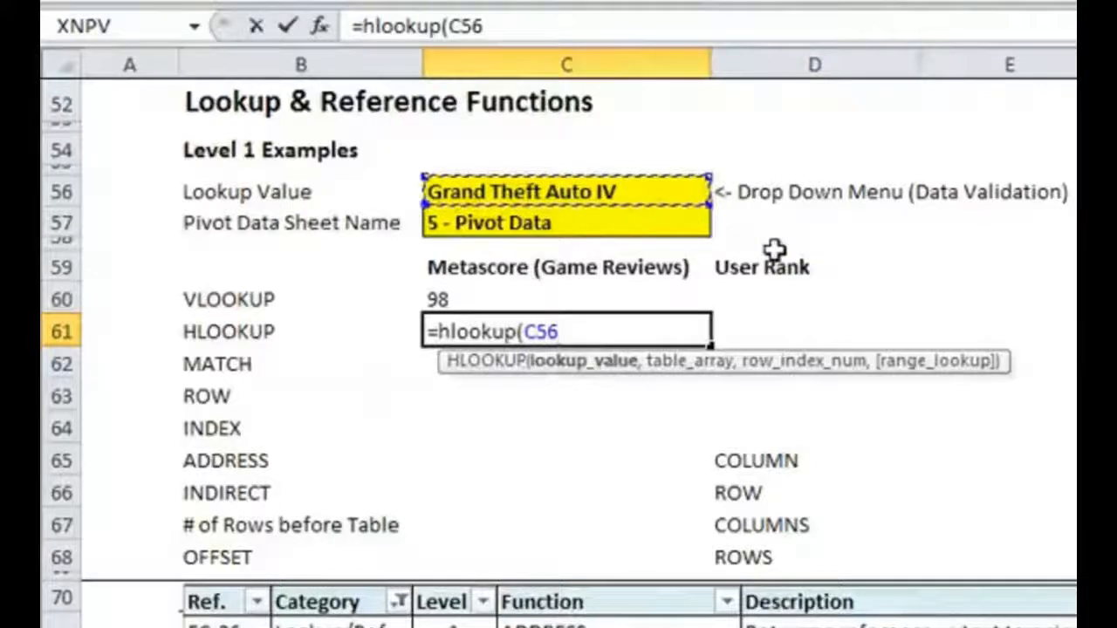
{"action": "type", "text": ",M"}
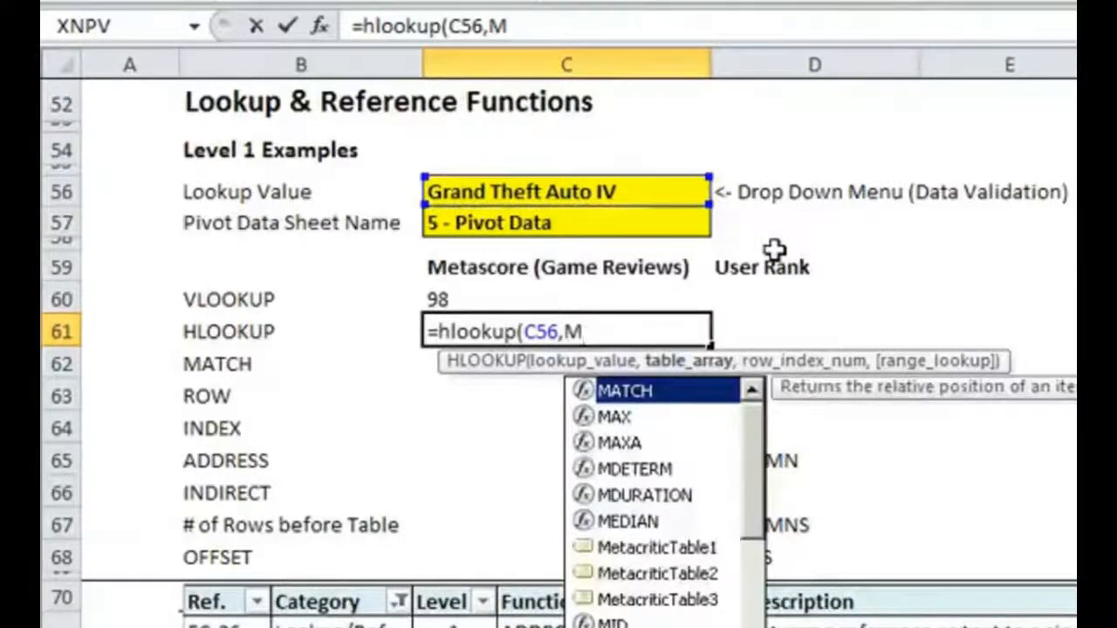
{"action": "type", "text": "etac"}
{"action": "key", "text": "Down"}
{"action": "key", "text": "Down"}
{"action": "key", "text": "Tab"}
- Complete the HLOOKUP formula in C61 with row index 2 and FALSE for an exact match
{"action": "type", "text": ",2,"}
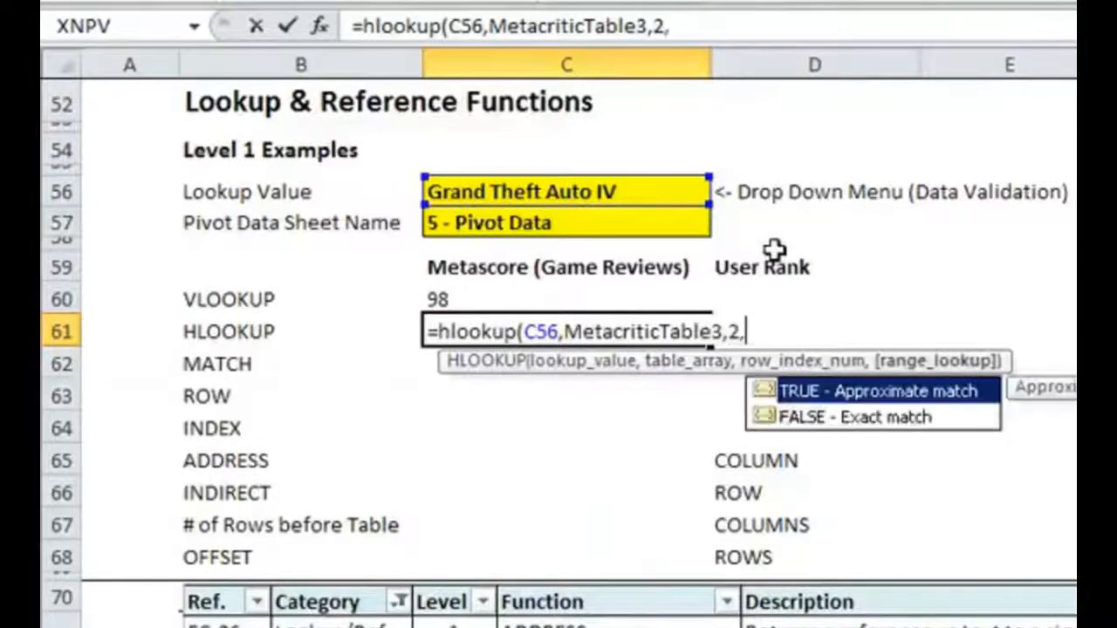
{"action": "type", "text": "false)"}
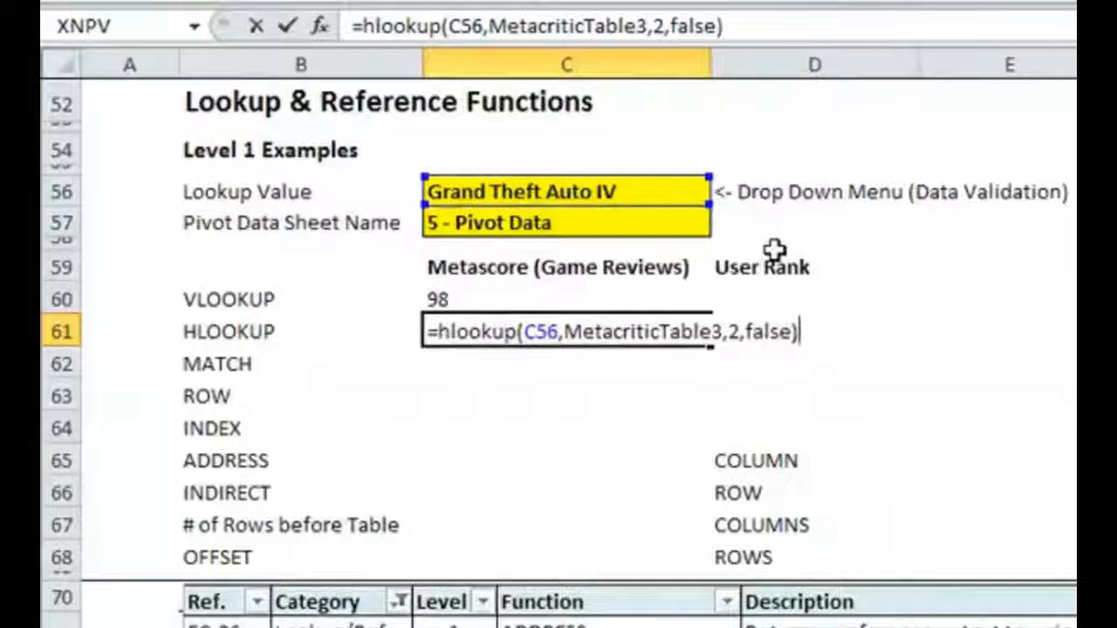
{"action": "key", "text": "Return"}
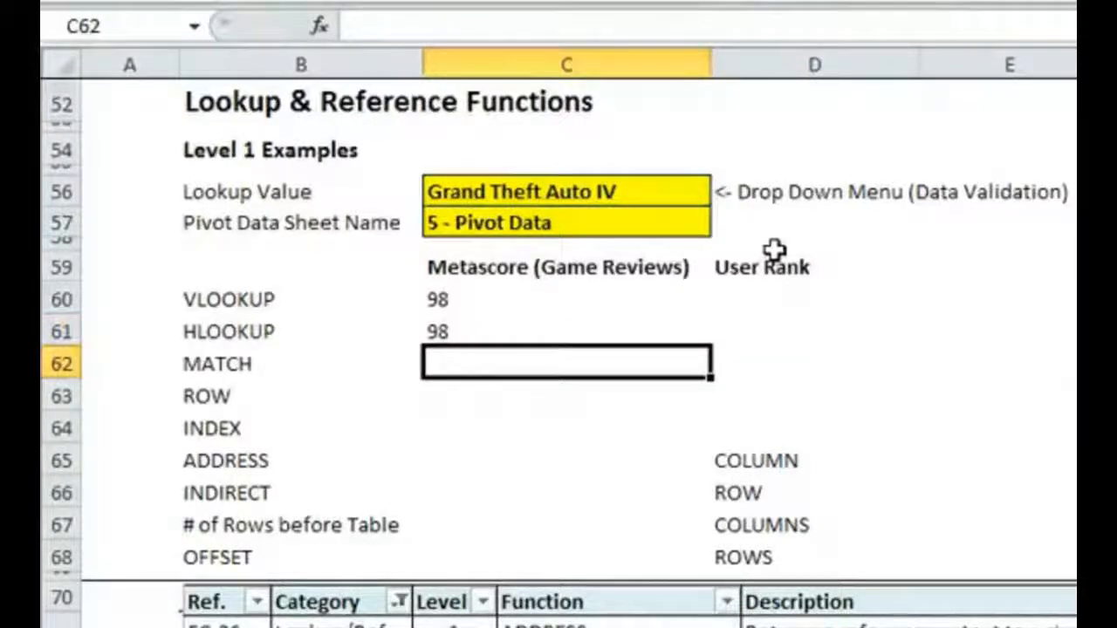
- Check the MetacriticTable3 range on the 5 - Pivot Data sheet, including the X360 Metacritic row under Grand Theft Auto IV
{"action": "key", "text": "Up"}
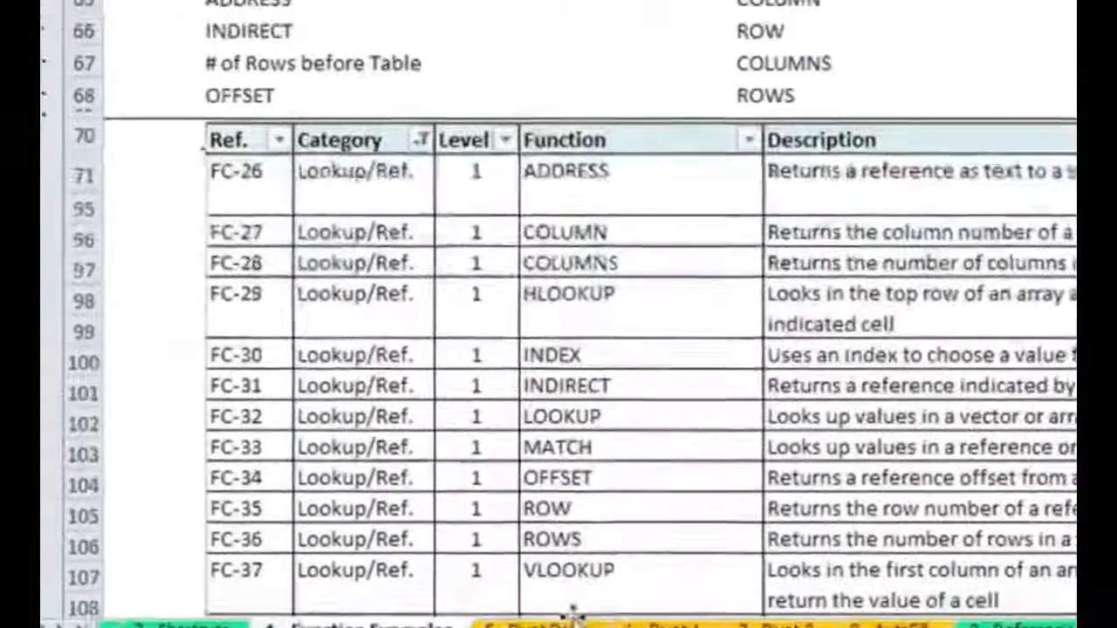
{"action": "left_click", "coordinate": [569, 611]}
{"action": "left_click", "coordinate": [248, 53]}
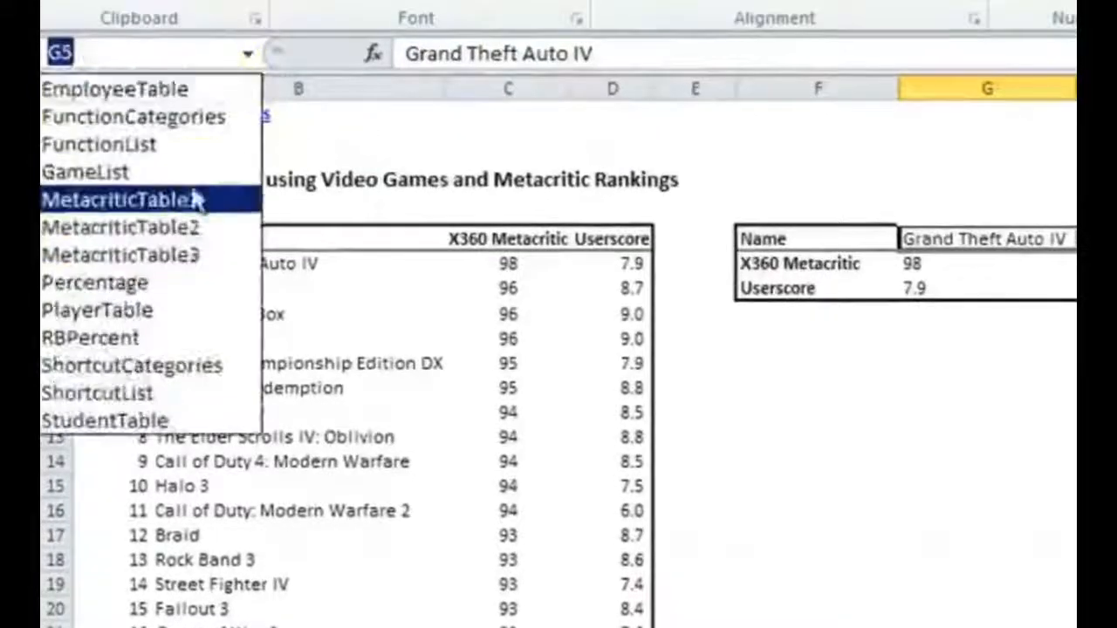
{"action": "left_click", "coordinate": [193, 260]}
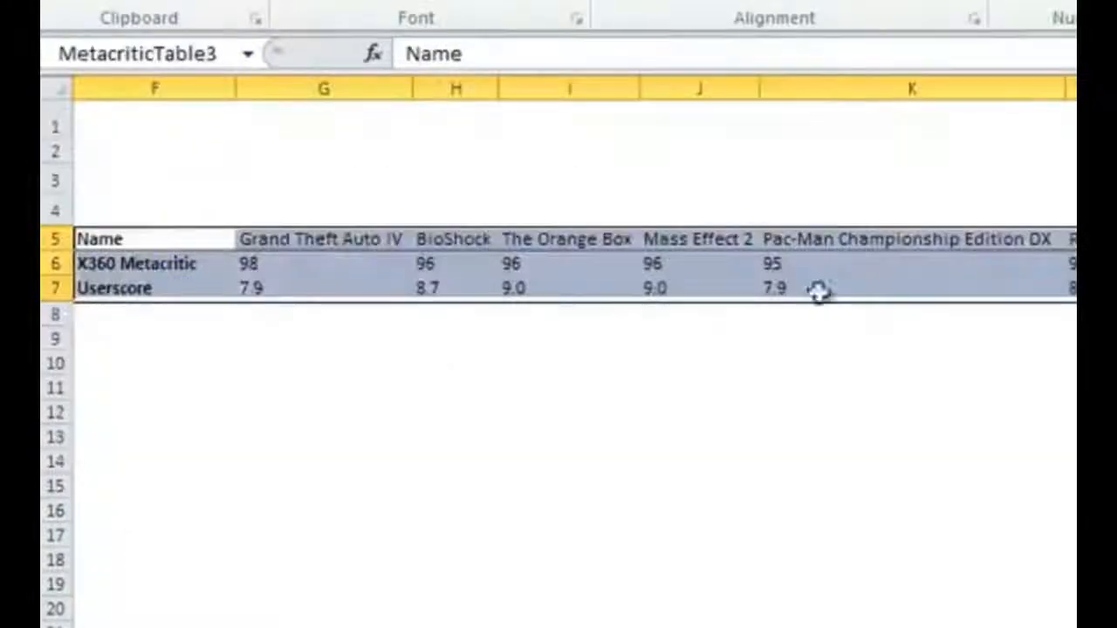
{"action": "left_click", "coordinate": [342, 260]}
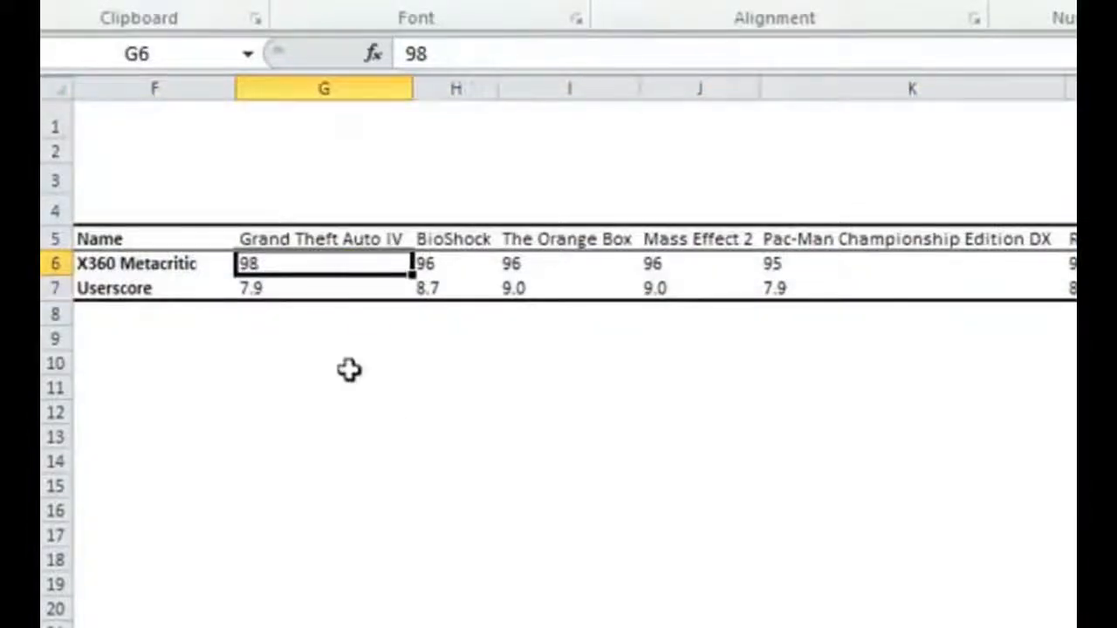
- In C62 of the 4 - Function Examples sheet, enter a MATCH formula with lookup value C56, lookup array GameList and match type 0
{"action": "left_click", "coordinate": [390, 589]}
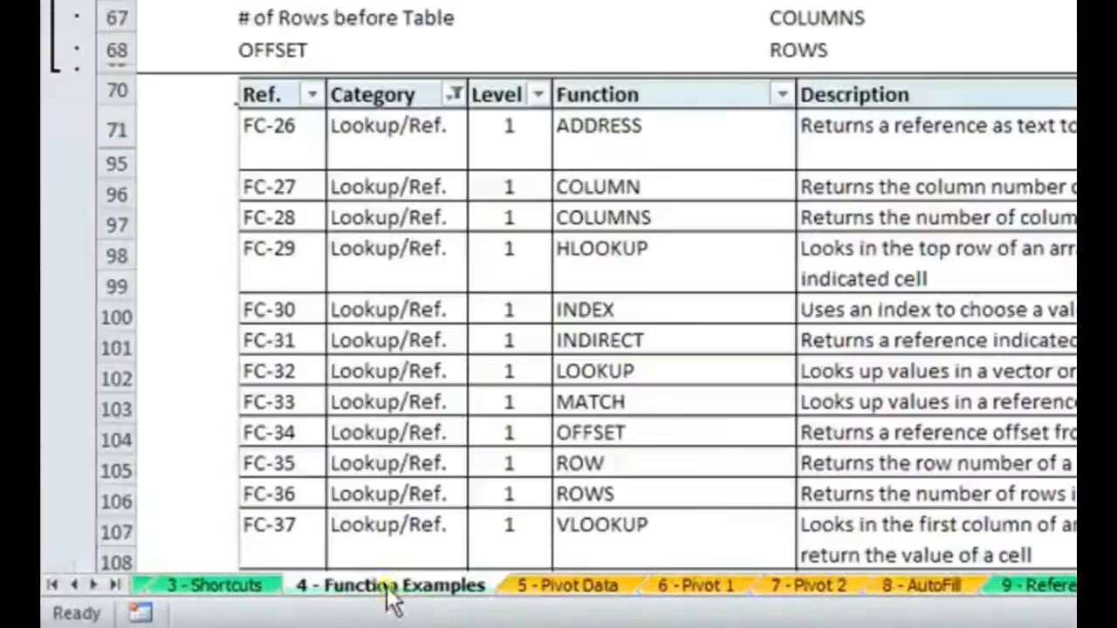
{"action": "left_click", "coordinate": [702, 377]}
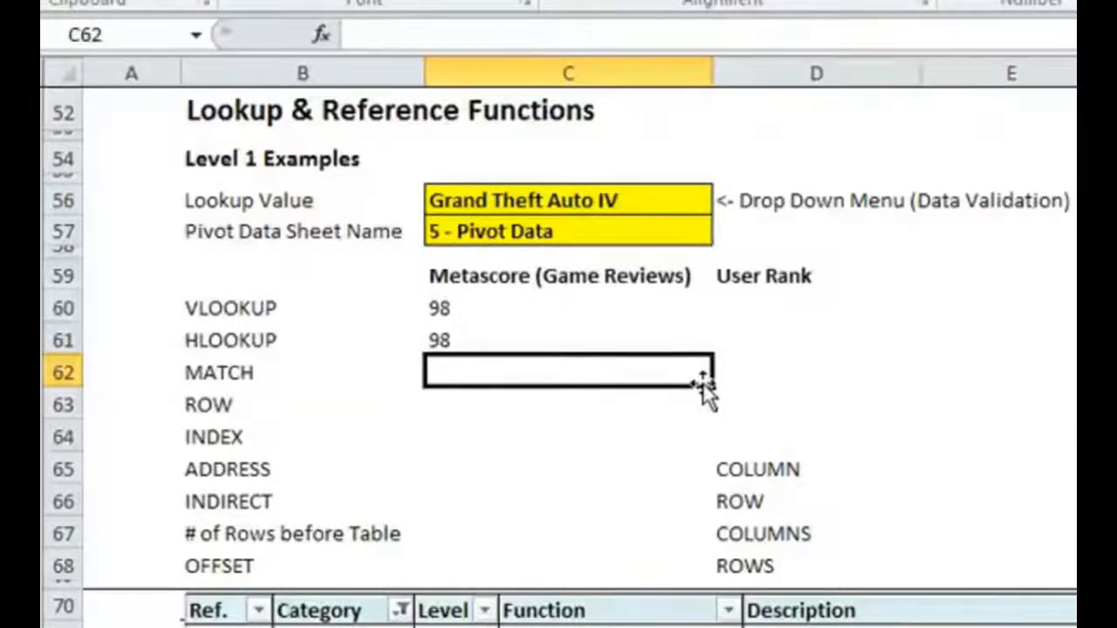
{"action": "type", "text": "=MATCH"}
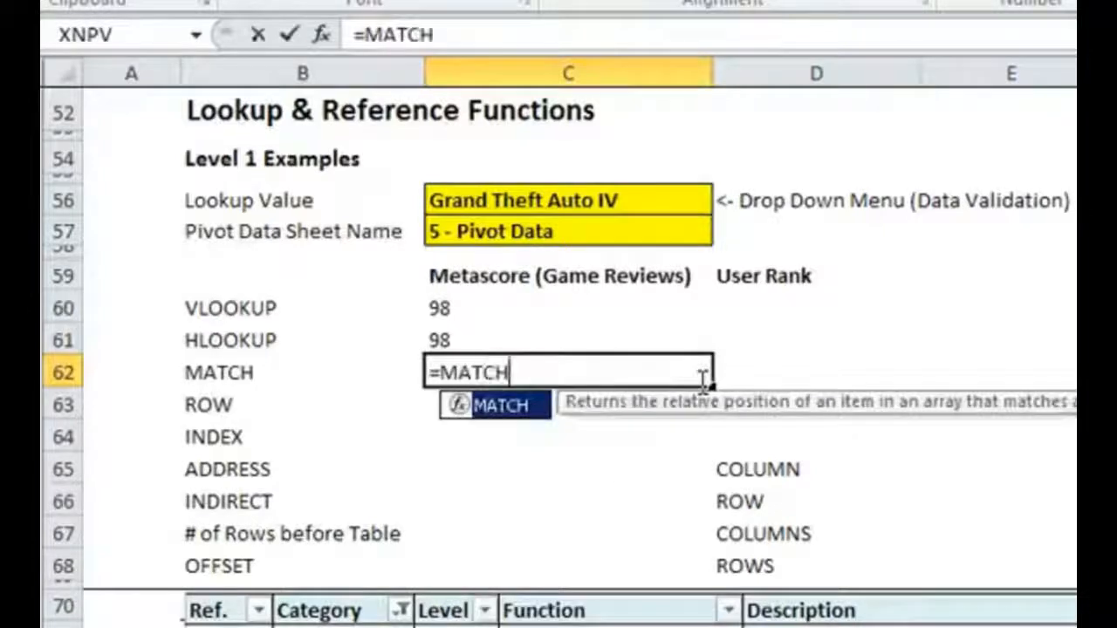
{"action": "type", "text": "("}
{"action": "left_click", "coordinate": [650, 213]}
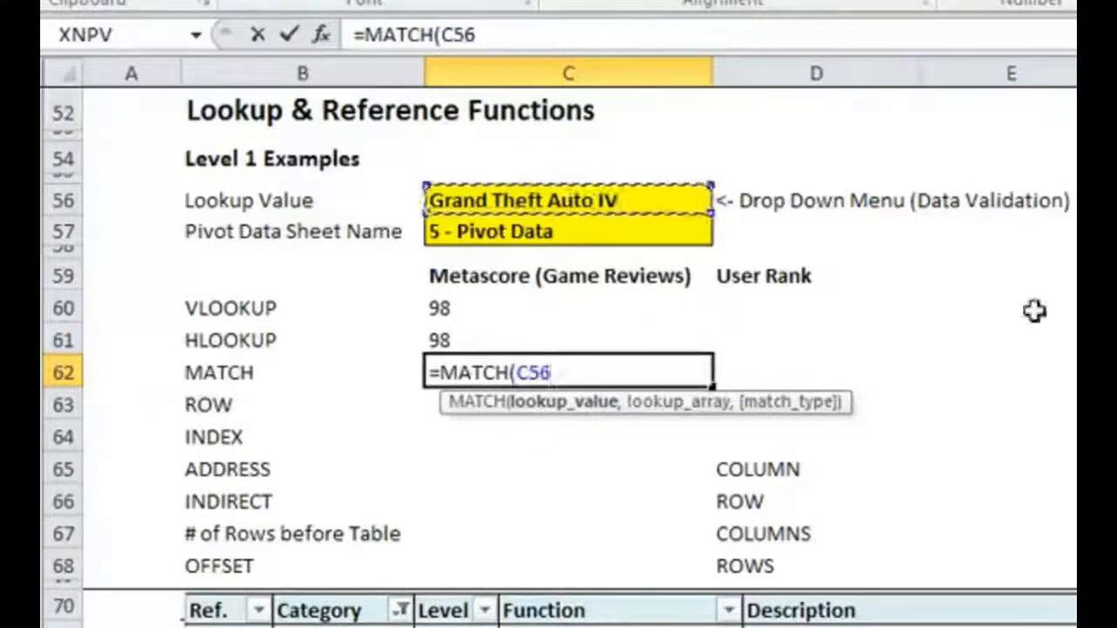
{"action": "type", "text": ",Gam"}
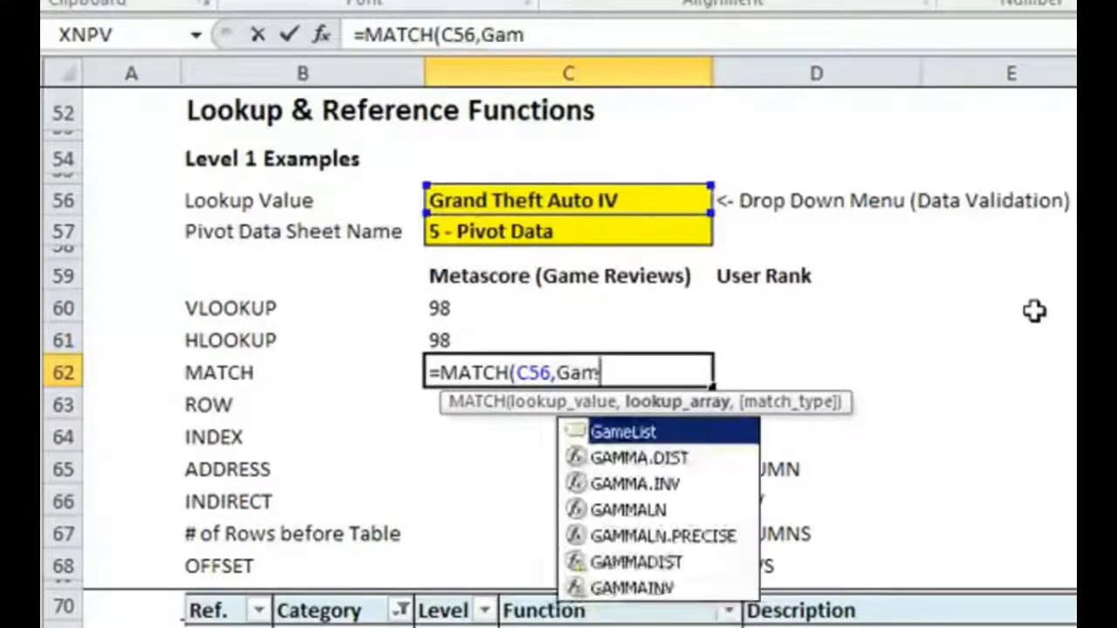
{"action": "type", "text": "eList,"}
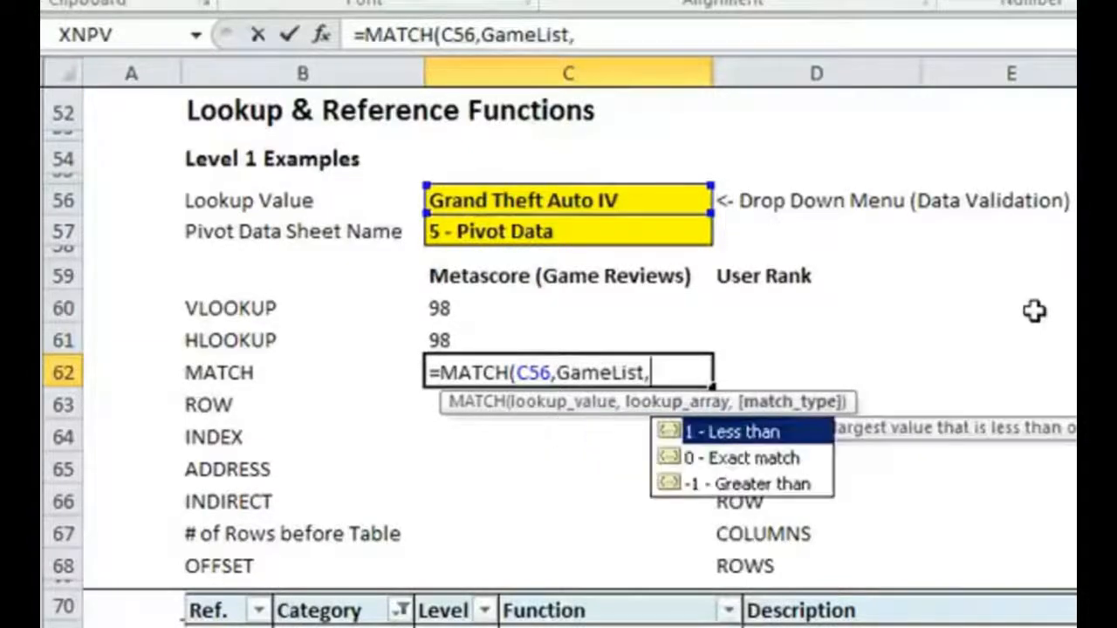
{"action": "type", "text": "0"}
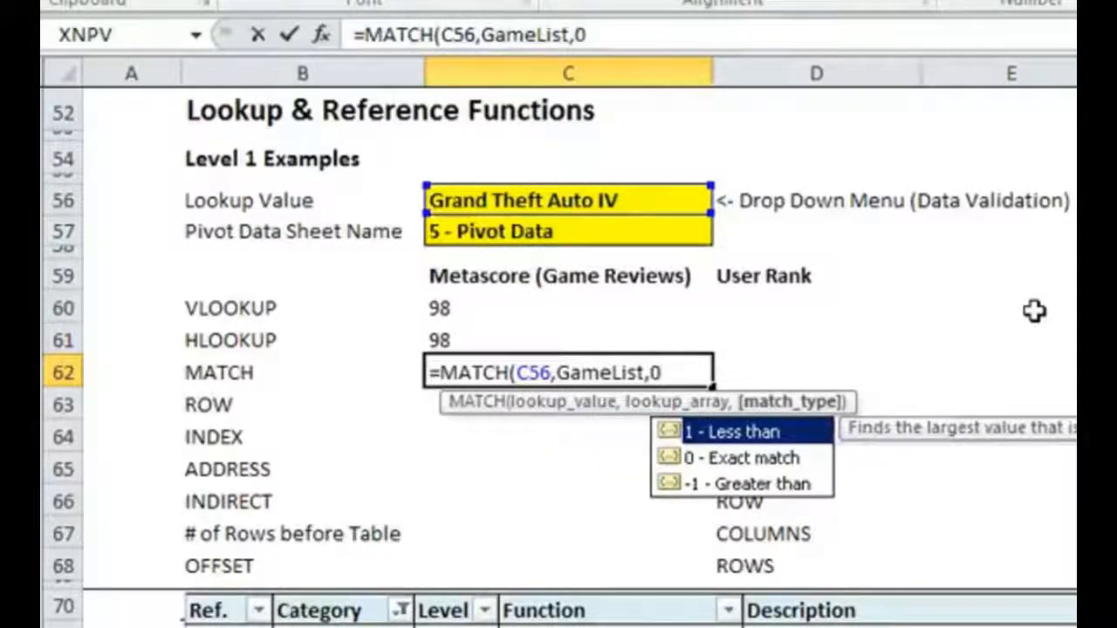
{"action": "type", "text": ")"}
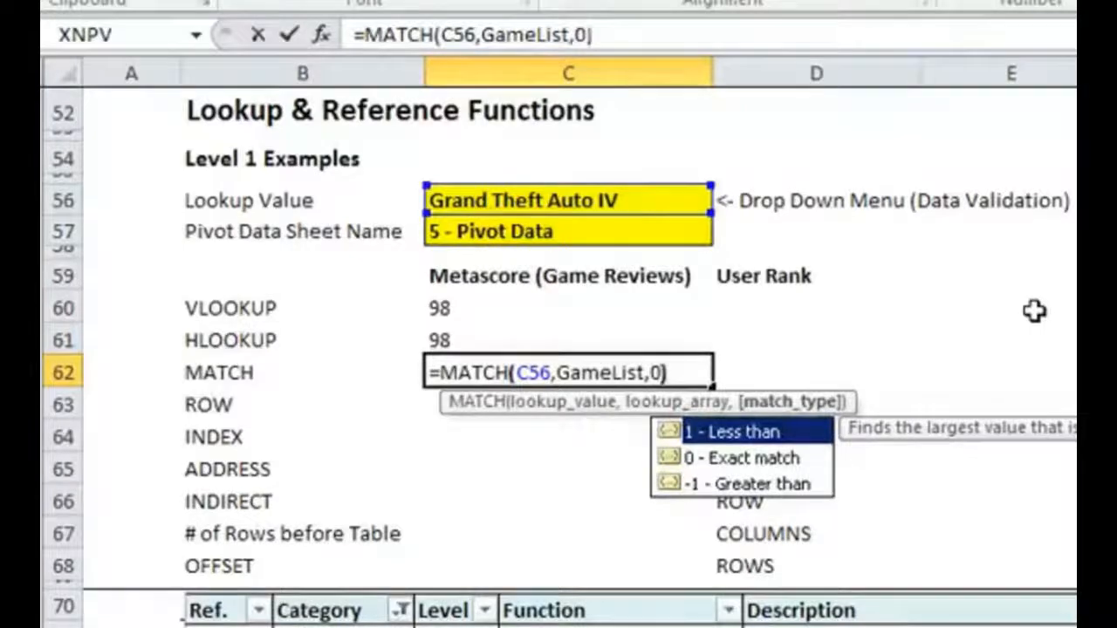
{"action": "key", "text": "Return"}
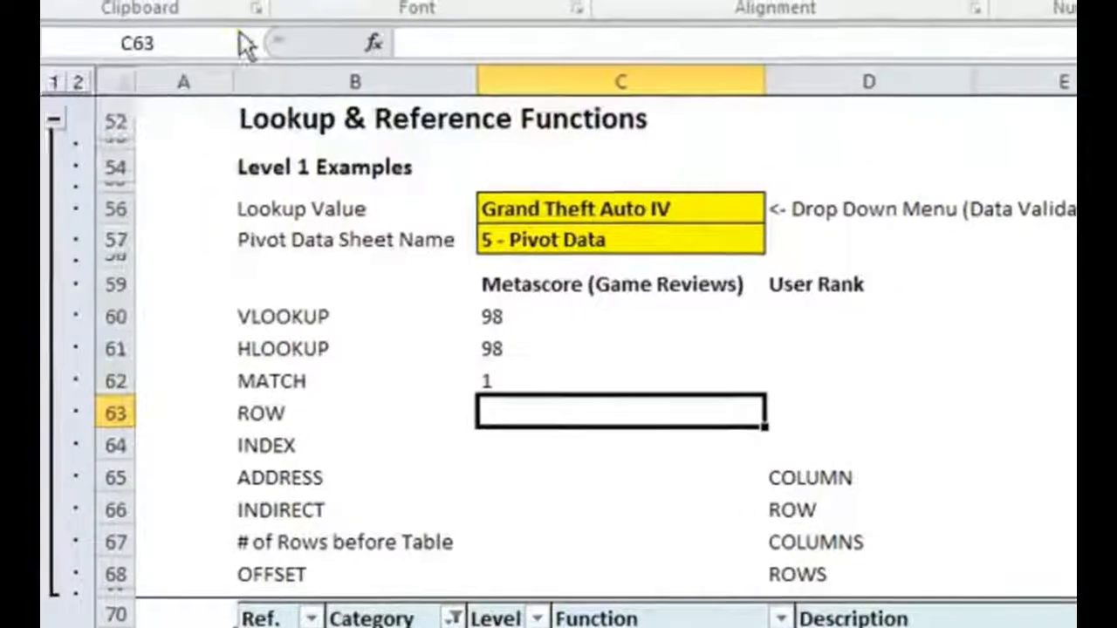
- Go to the GameList named range to see which cells it covers, and return to the 4 - Function Examples sheet
{"action": "left_click", "coordinate": [196, 34]}
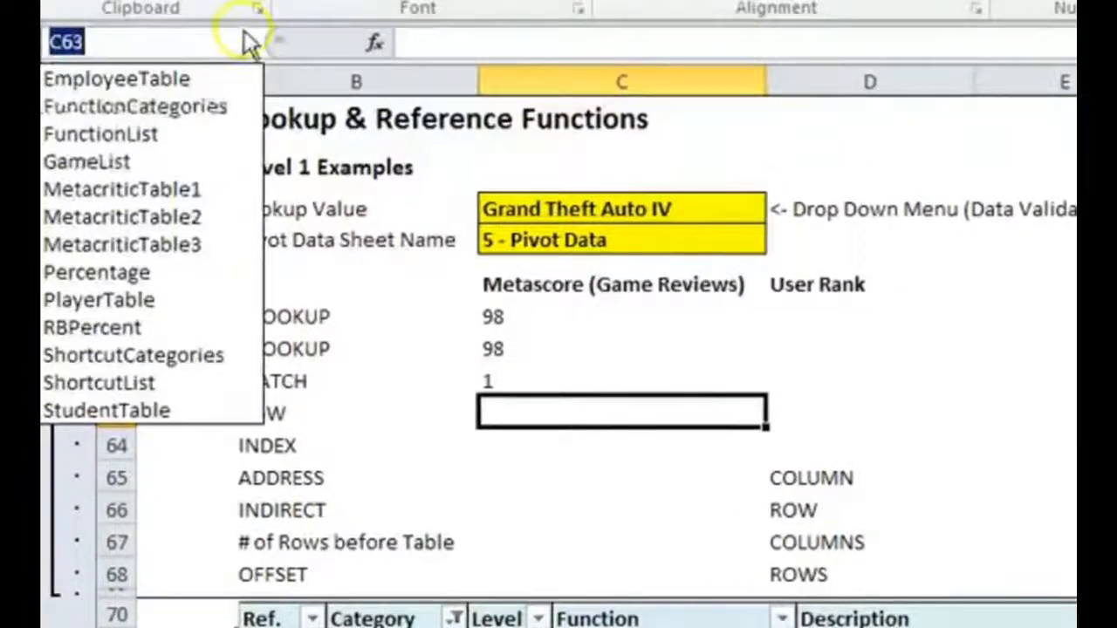
{"action": "left_click", "coordinate": [148, 170]}
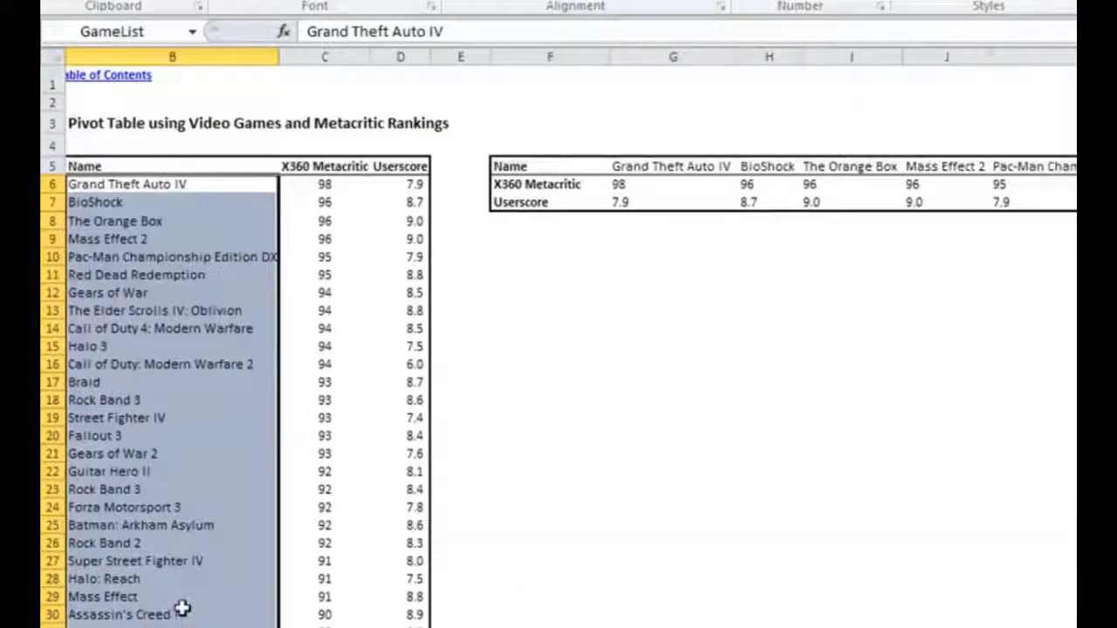
{"action": "key", "text": "ctrl+Page_Up"}
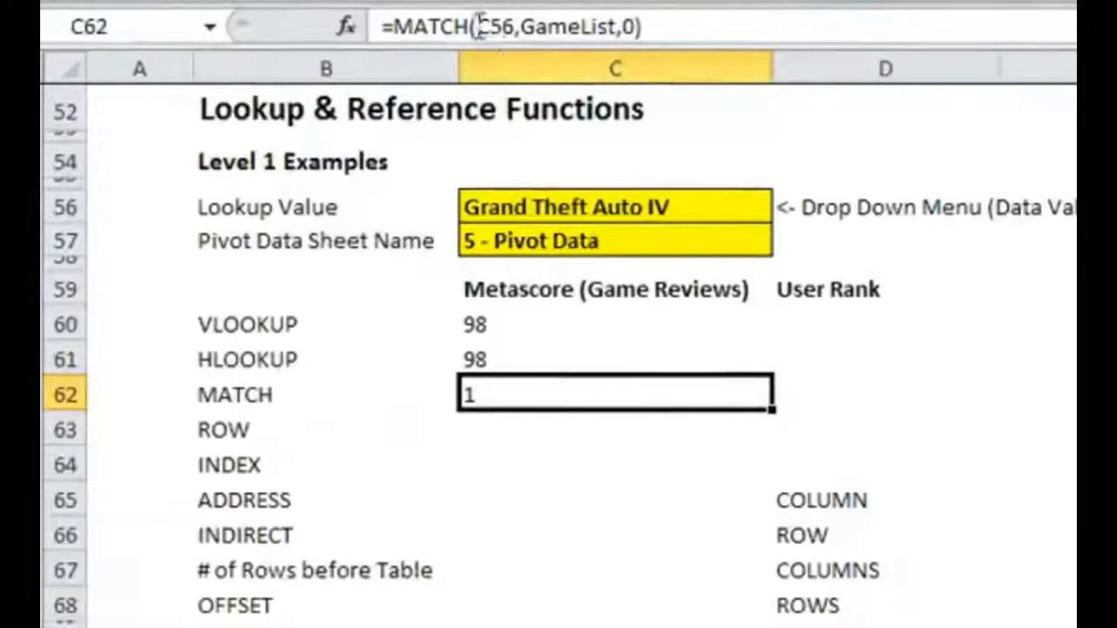
- Inspect the arguments of the MATCH formula in C62 and trace Grand Theft Auto IV's position in the game list on 5 - Pivot Data
{"action": "left_click", "coordinate": [510, 25]}
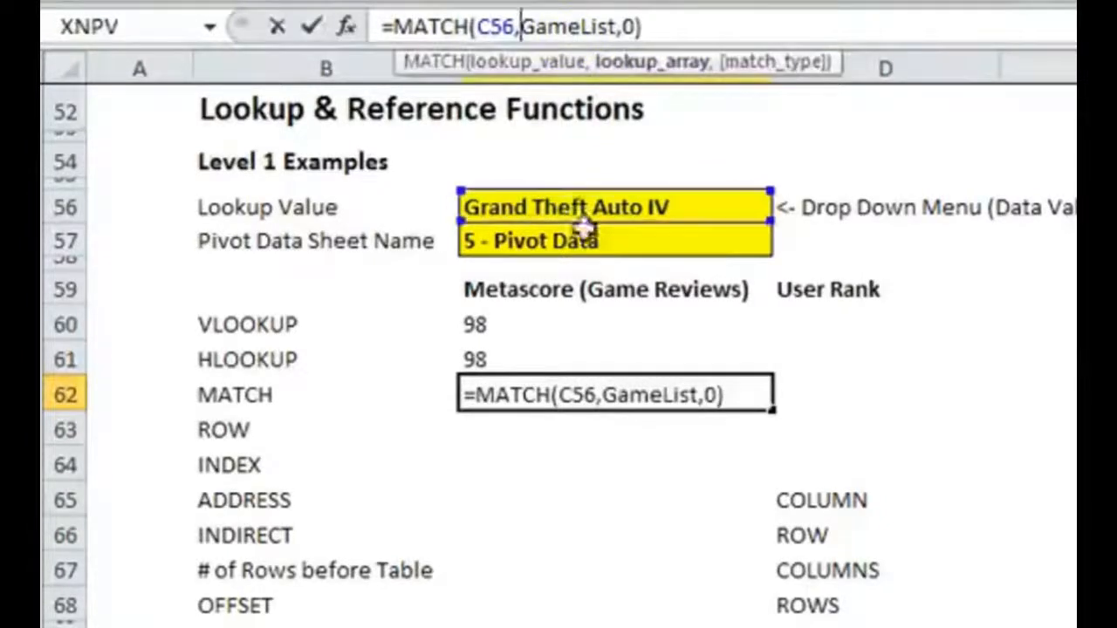
{"action": "key", "text": "Escape"}
{"action": "key", "text": "ctrl+Page_Down"}
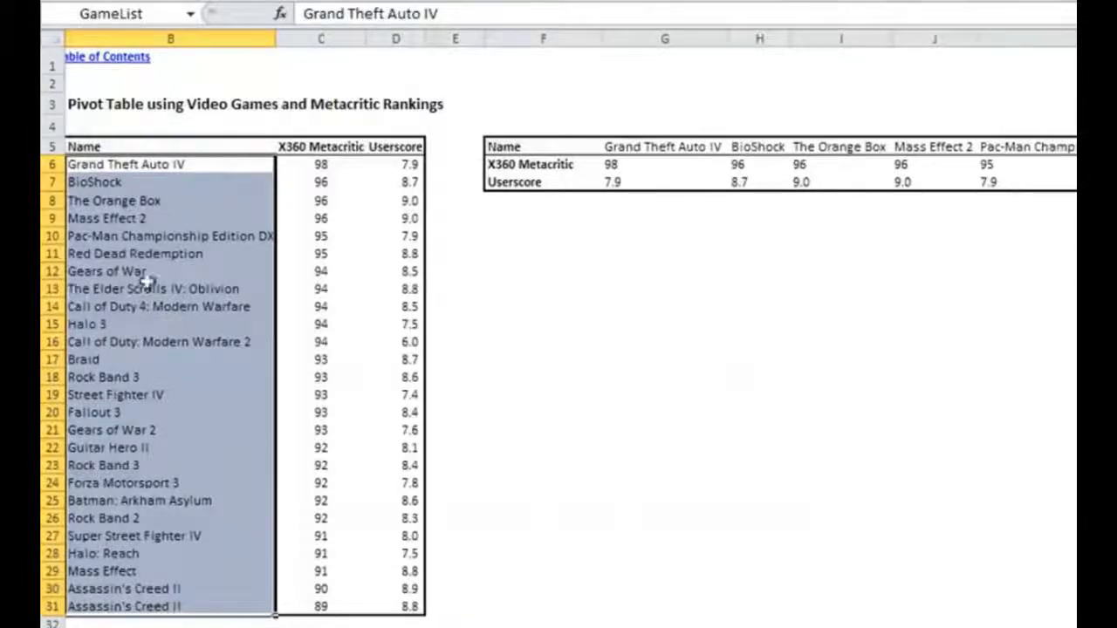
{"action": "left_click", "coordinate": [153, 166]}
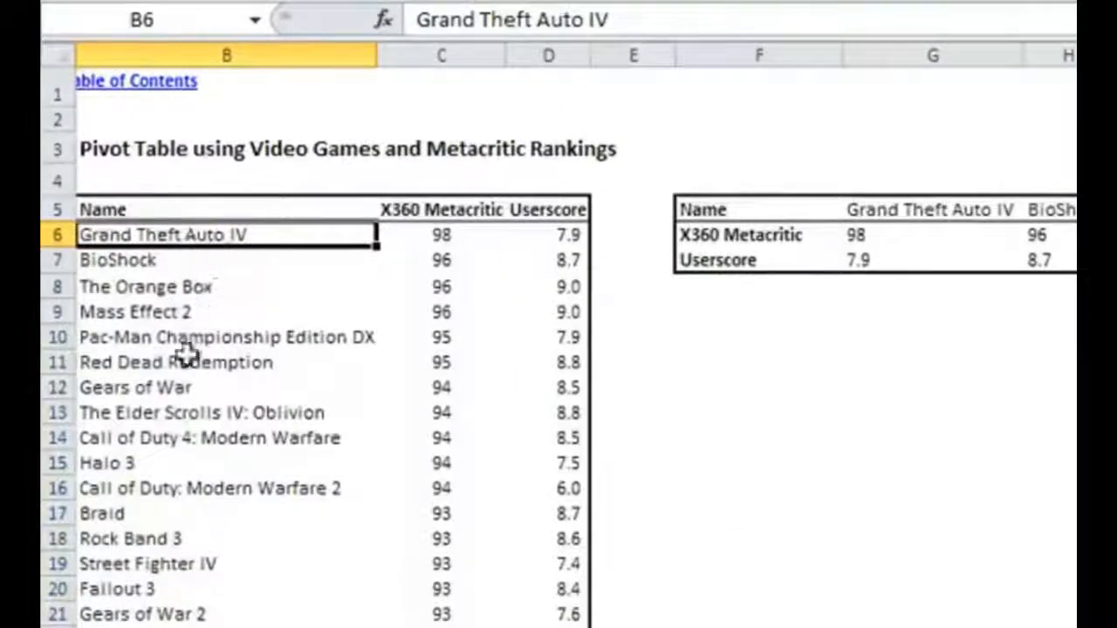
{"action": "left_click_drag", "start_coordinate": [214, 235], "coordinate": [209, 627]}
- In C63 of the 4 - Function Examples sheet, enter a ROW formula that references row 6 of the 5 - Pivot Data sheet
{"action": "left_click", "coordinate": [419, 627]}
{"action": "left_click", "coordinate": [623, 401]}
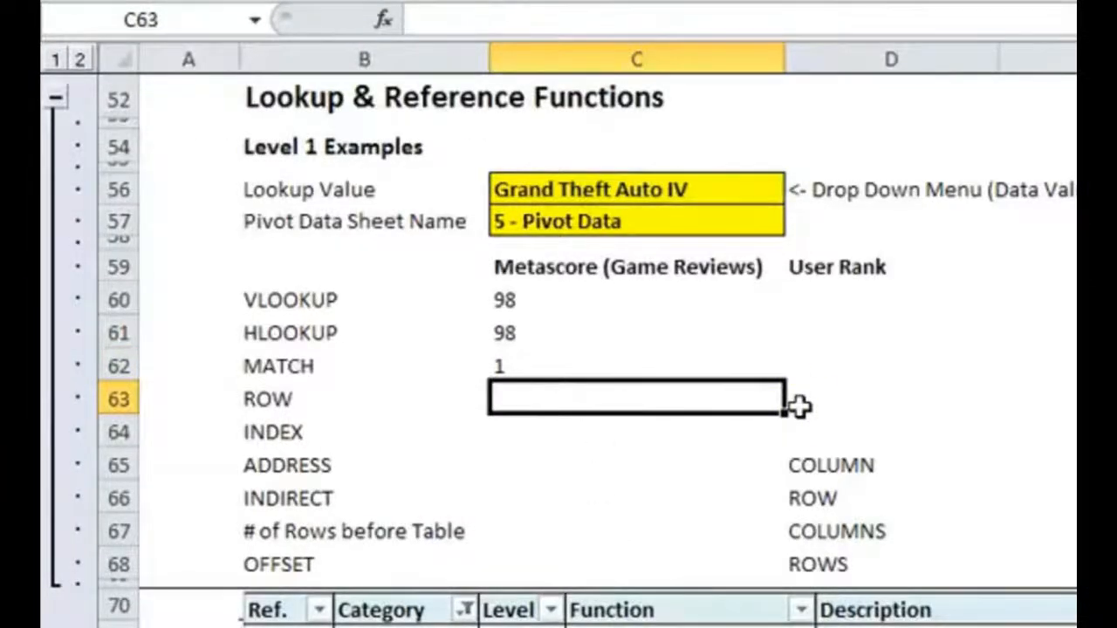
{"action": "type", "text": "=ROW("}
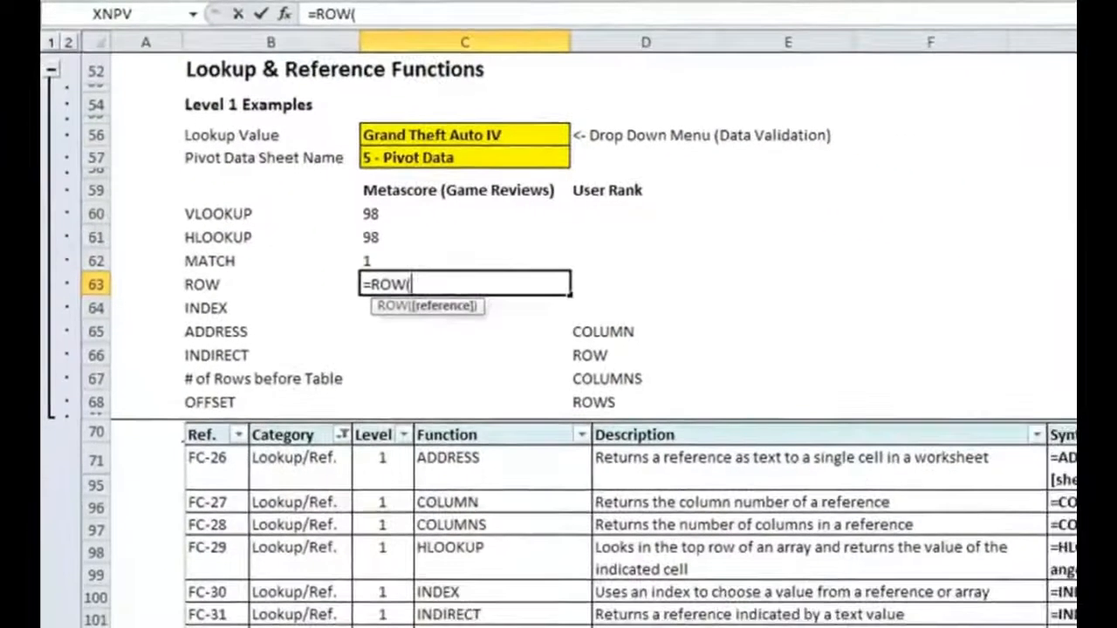
{"action": "left_click", "coordinate": [419, 627]}
{"action": "left_click", "coordinate": [44, 167]}
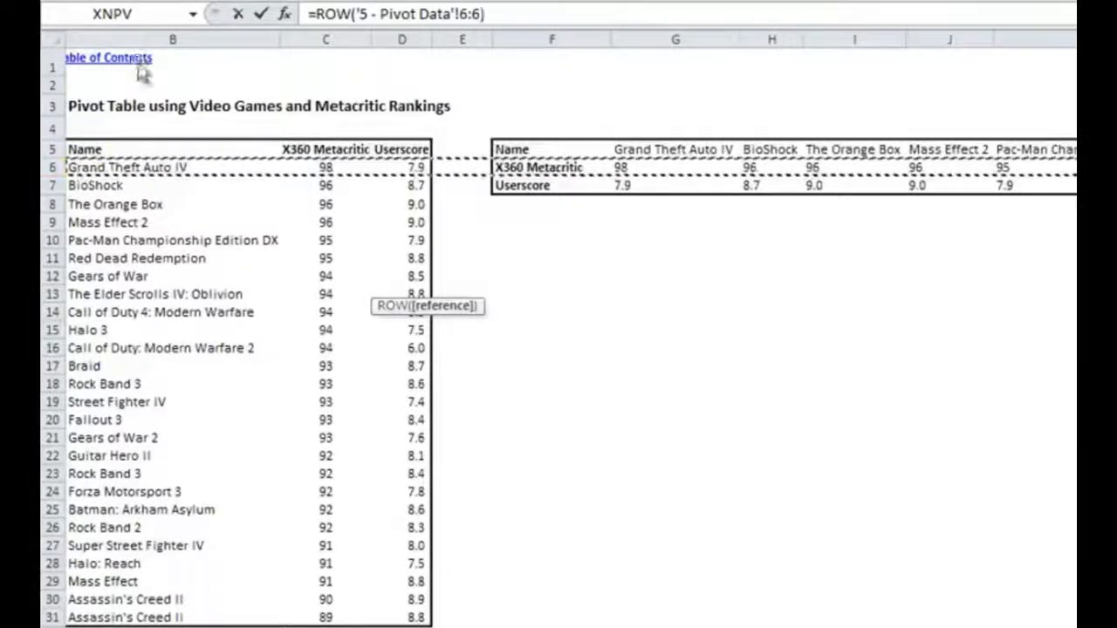
{"action": "type", "text": ")"}
{"action": "key", "text": "Return"}
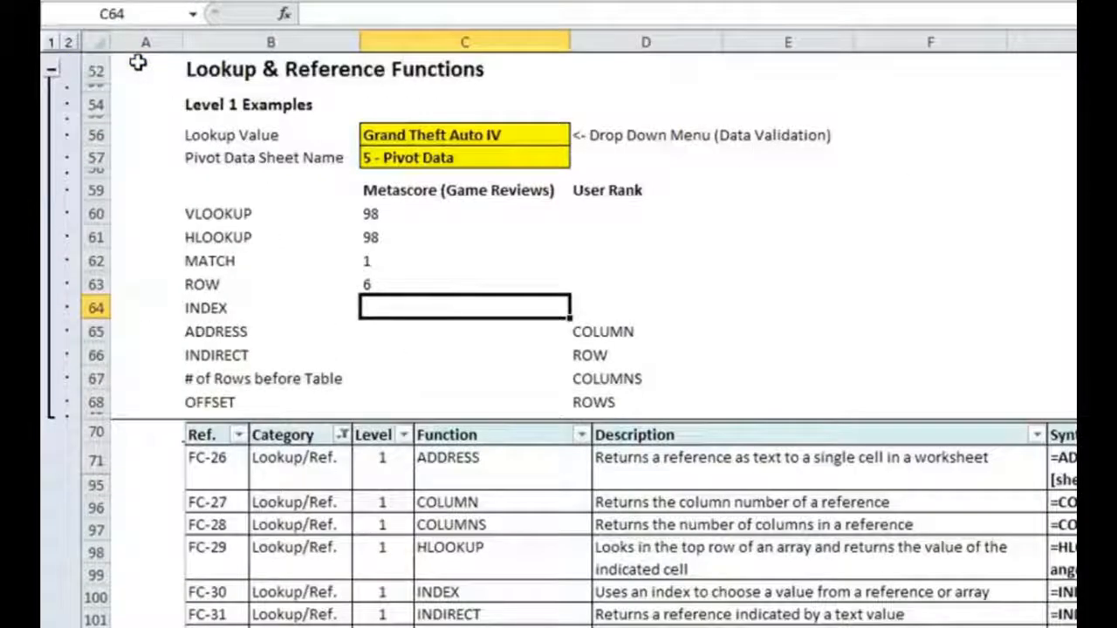
{"action": "key", "text": "Up"}
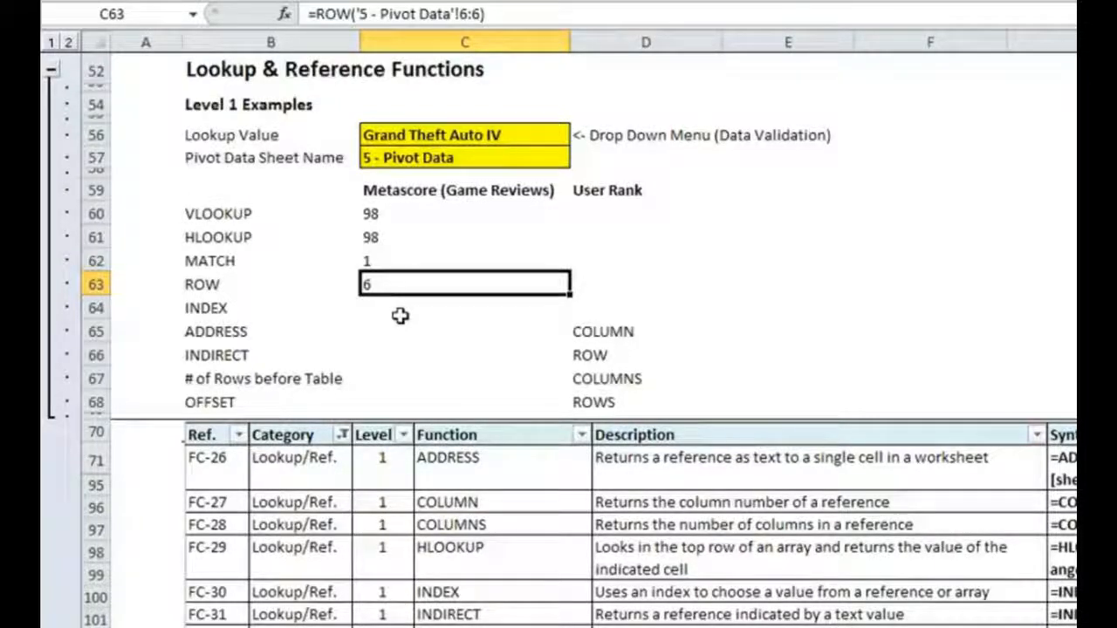
- In C64, enter an INDEX formula with Gamelist as the array and the MATCH result in C62 as the row number
{"action": "left_click", "coordinate": [431, 308]}
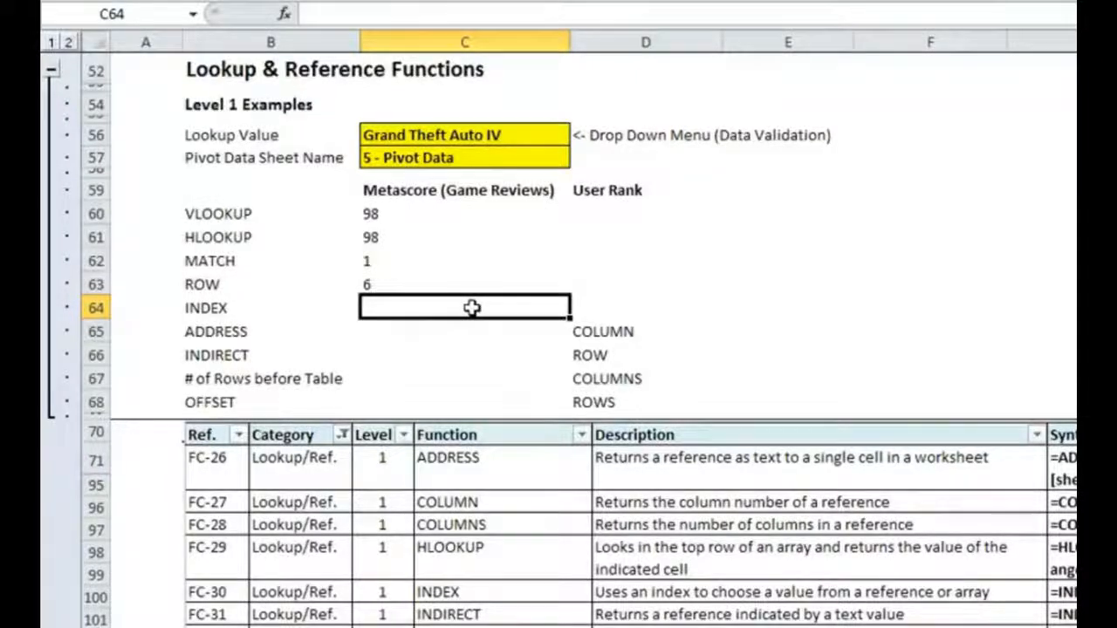
{"action": "type", "text": "=INDEXT"}
{"action": "key", "text": "BackSpace"}
{"action": "type", "text": "("}
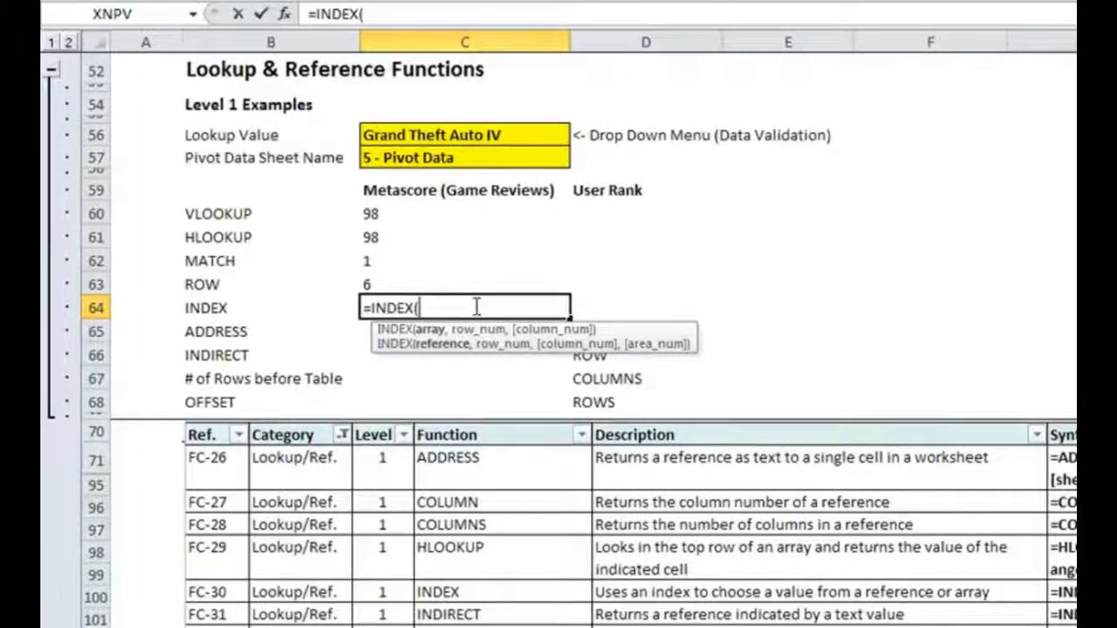
{"action": "type", "text": "Gamelist,"}
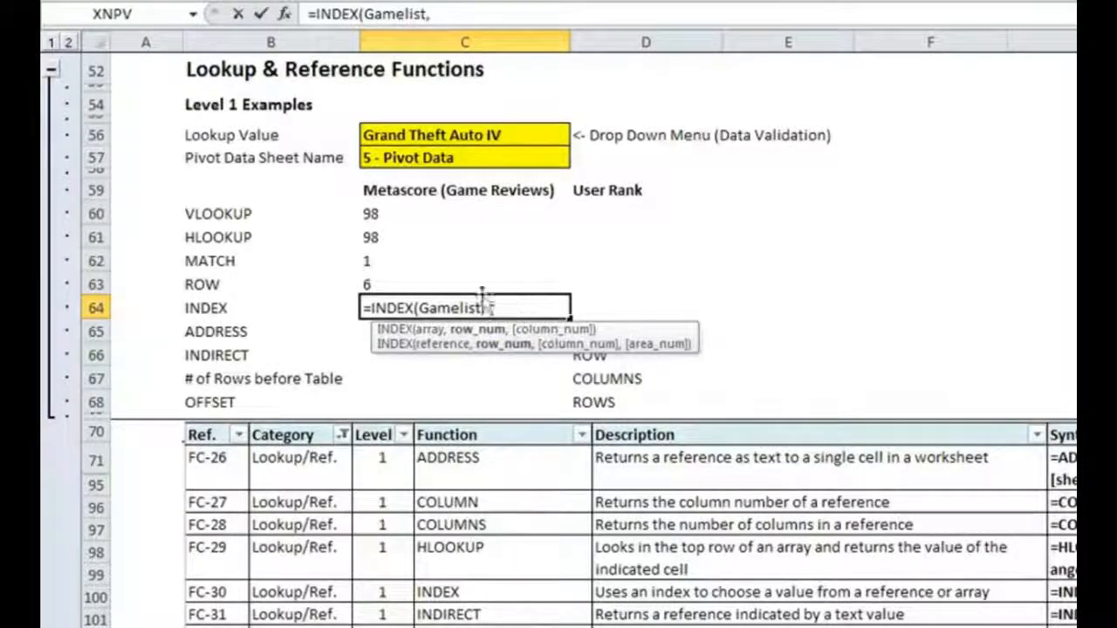
{"action": "left_click", "coordinate": [401, 261]}
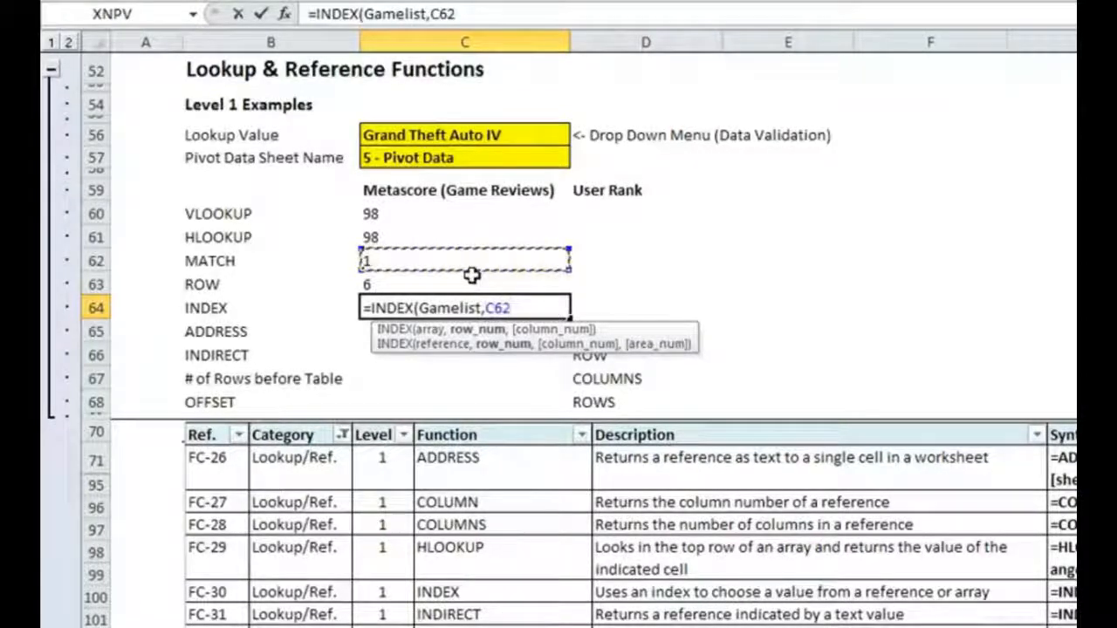
{"action": "type", "text": ")"}
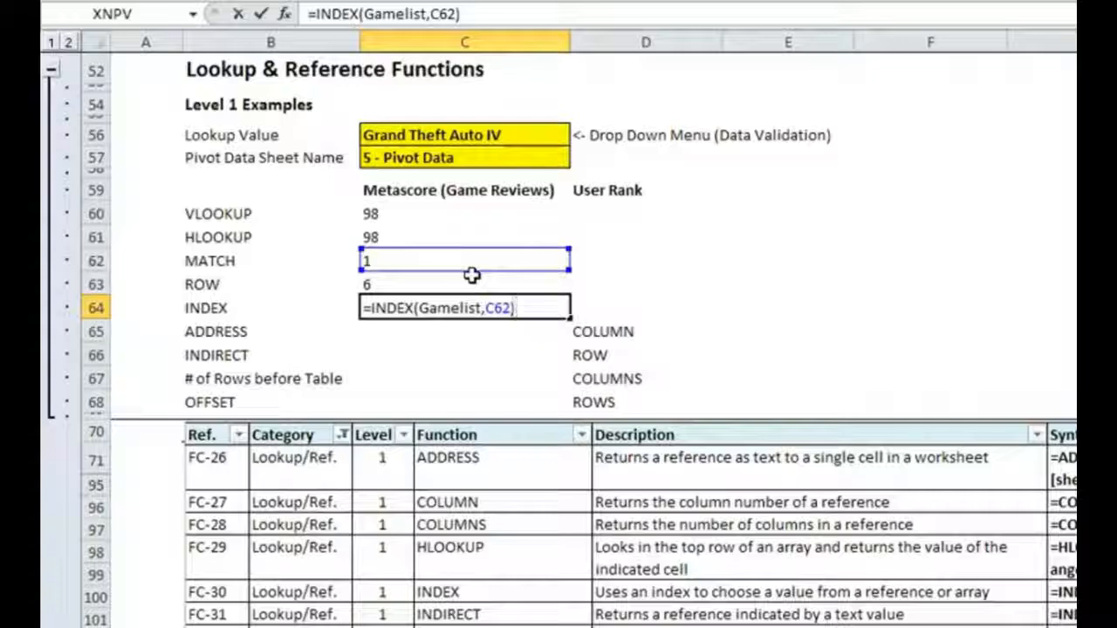
{"action": "key", "text": "Return"}
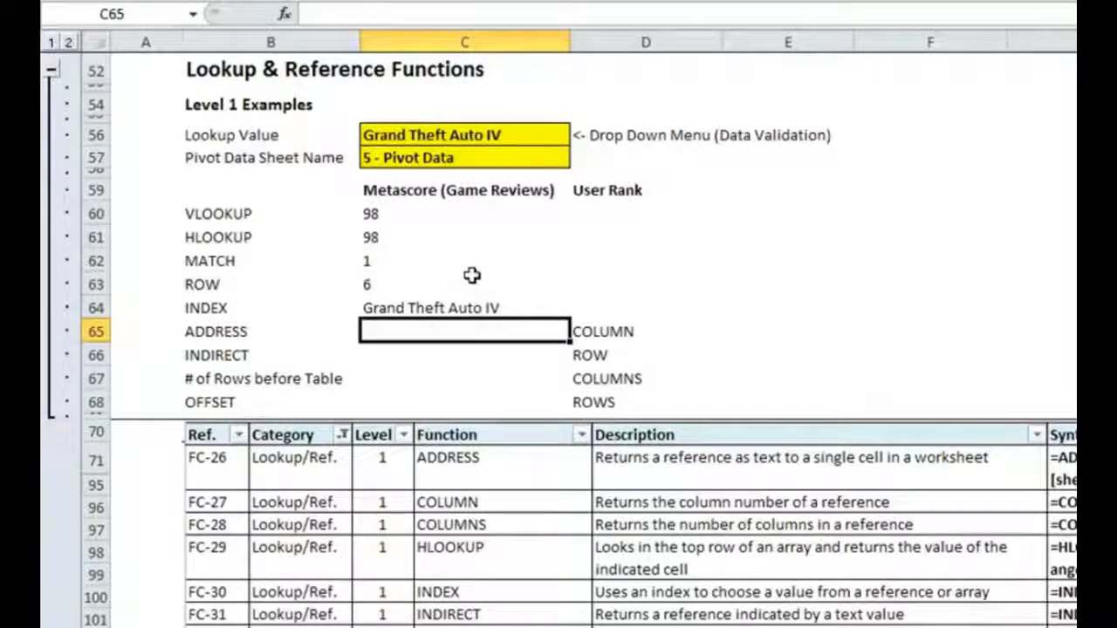
- Inspect the array and row number arguments of the INDEX formula in C64
{"action": "left_click", "coordinate": [422, 306]}
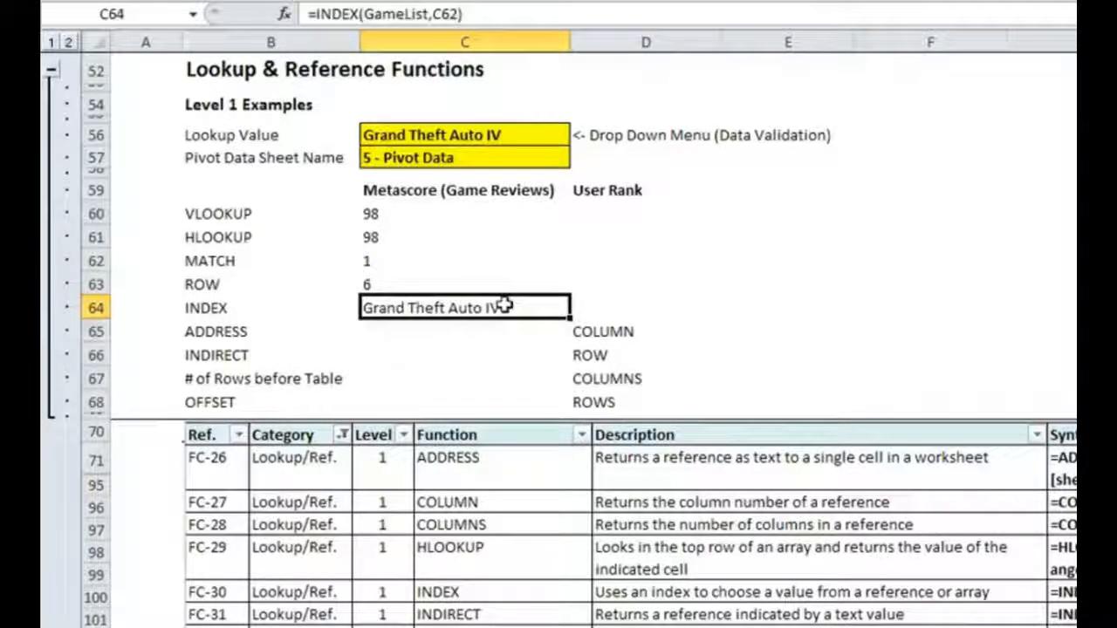
{"action": "left_click", "coordinate": [421, 13]}
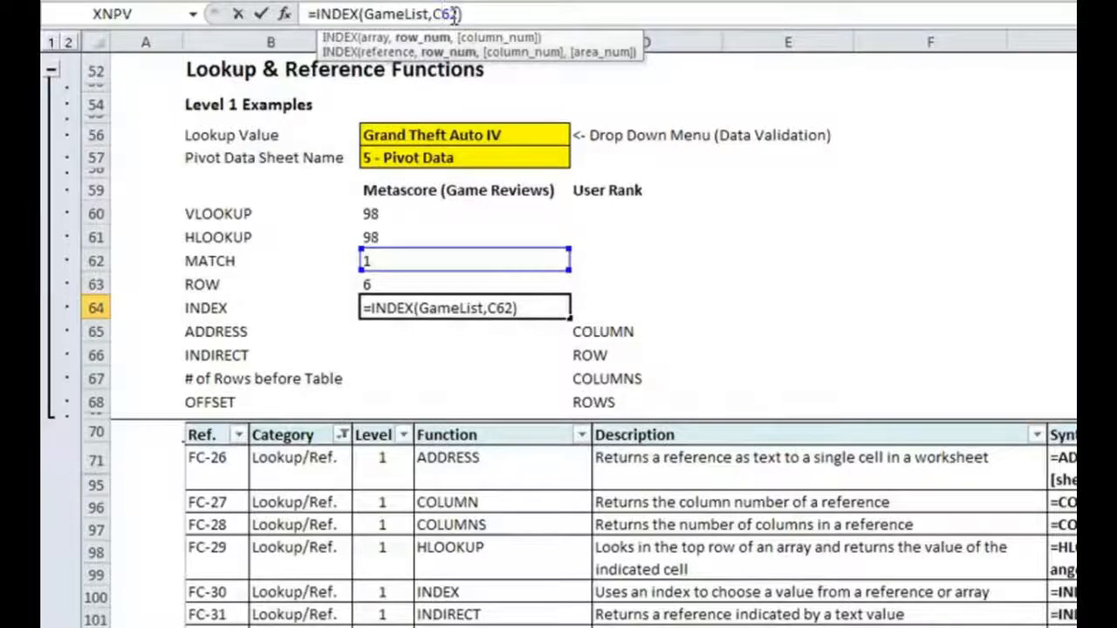
{"action": "key", "text": "ctrl+Return"}
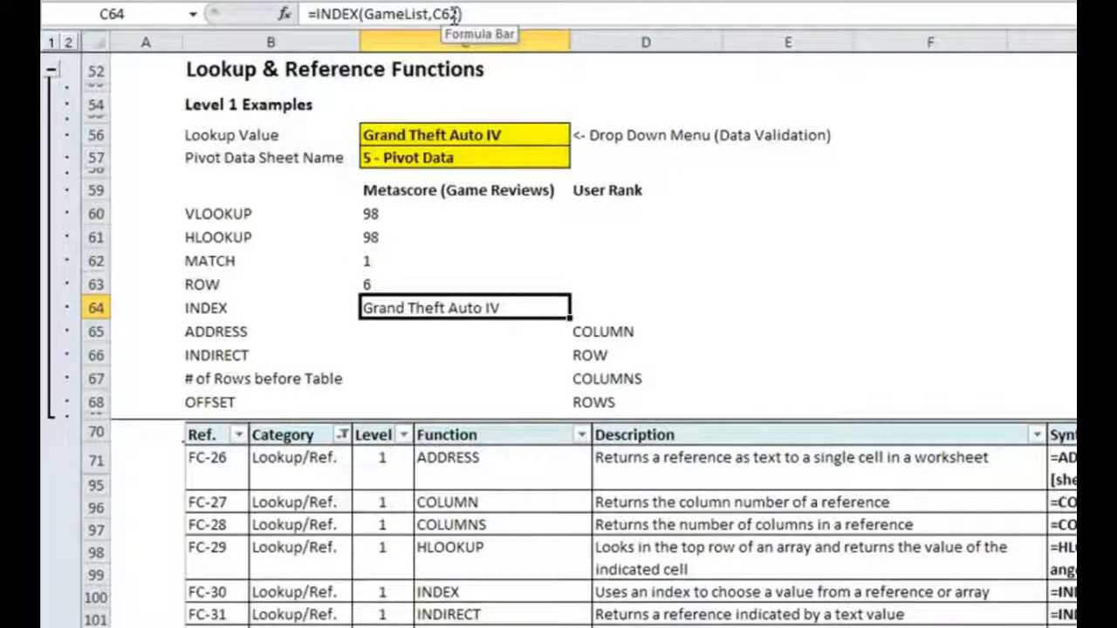
- In C65, enter an ADDRESS formula with C62+C63-1 as the row number and COLUMN(GameList) as the column number
{"action": "key", "text": "Down"}
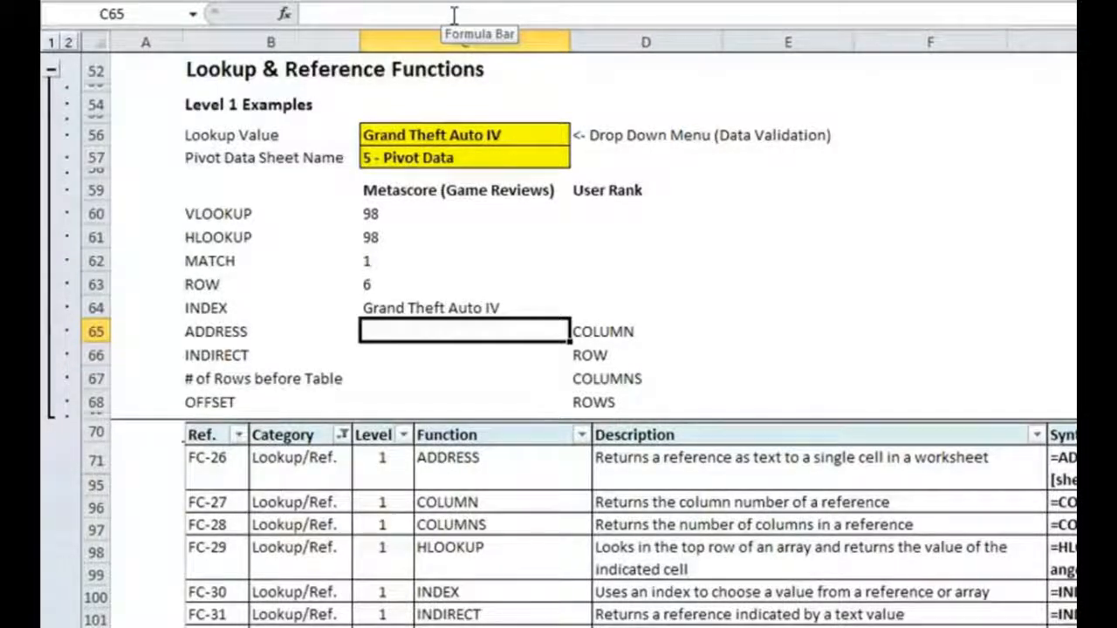
{"action": "type", "text": "="}
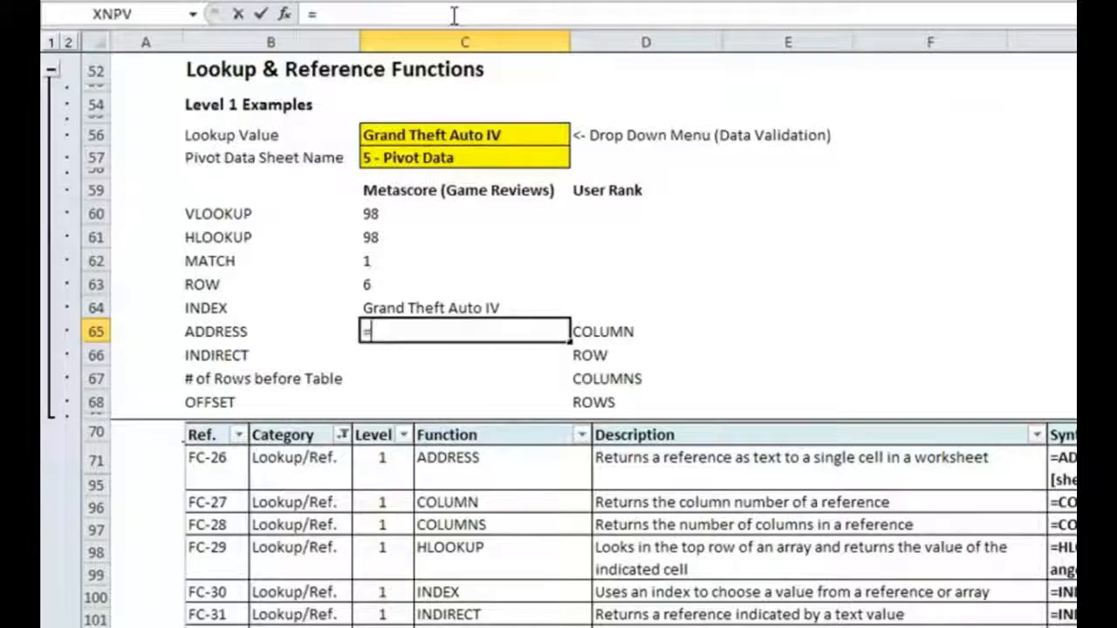
{"action": "type", "text": "ADDRESS("}
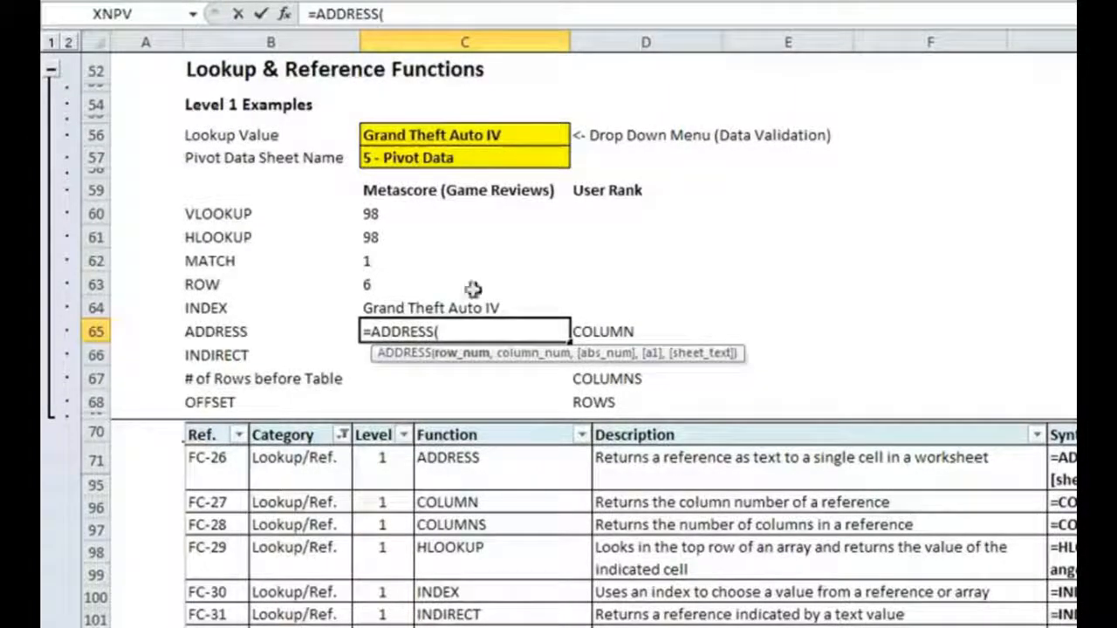
{"action": "left_click", "coordinate": [401, 259]}
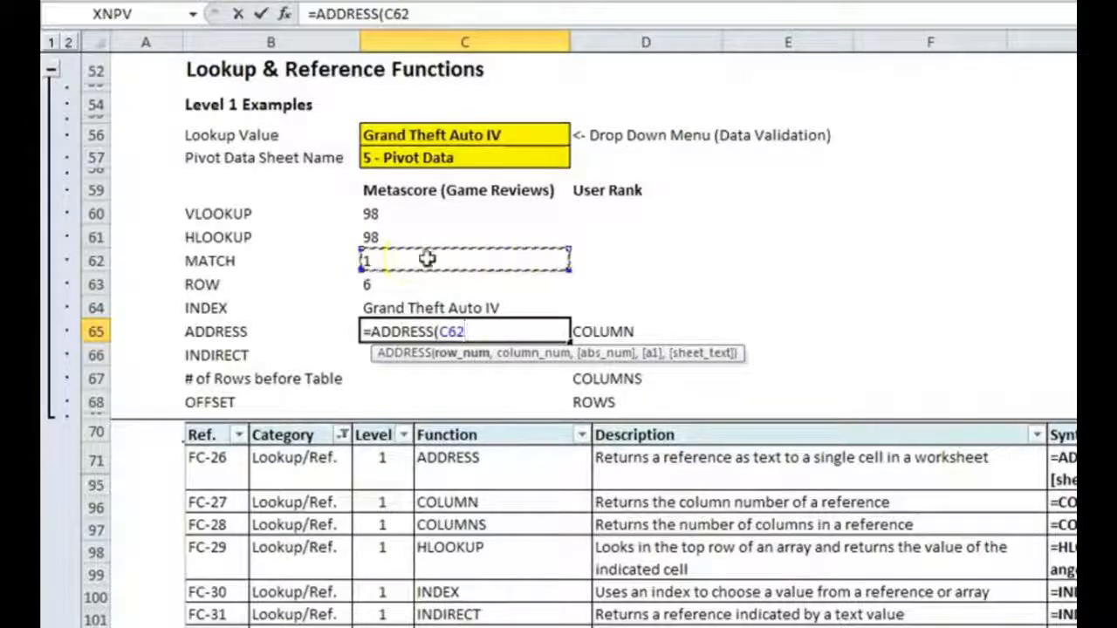
{"action": "type", "text": "+"}
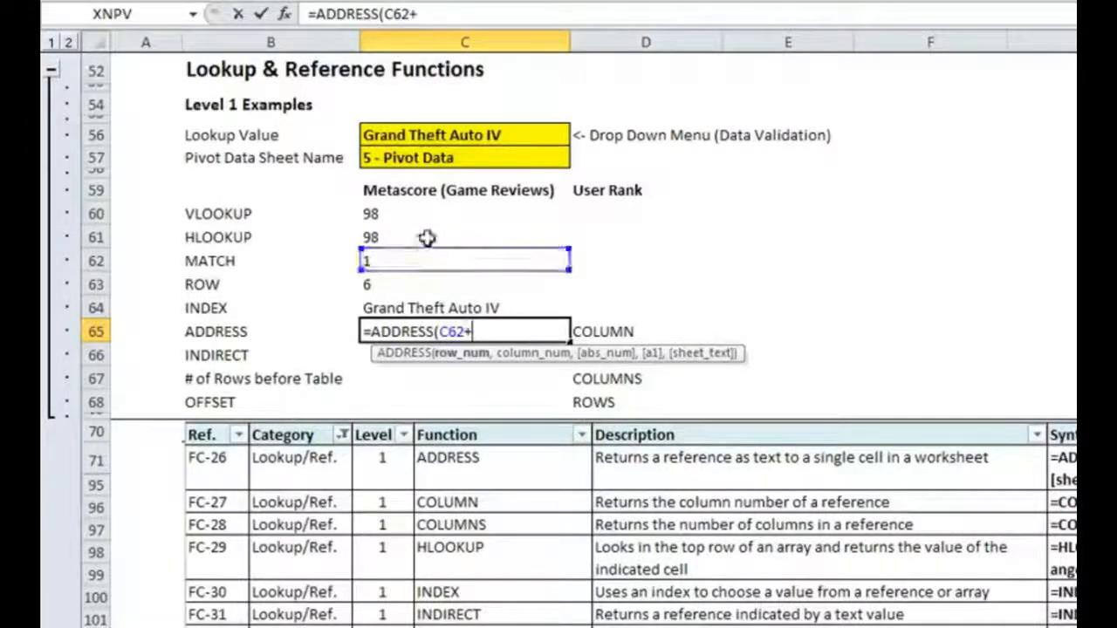
{"action": "left_click", "coordinate": [407, 283]}
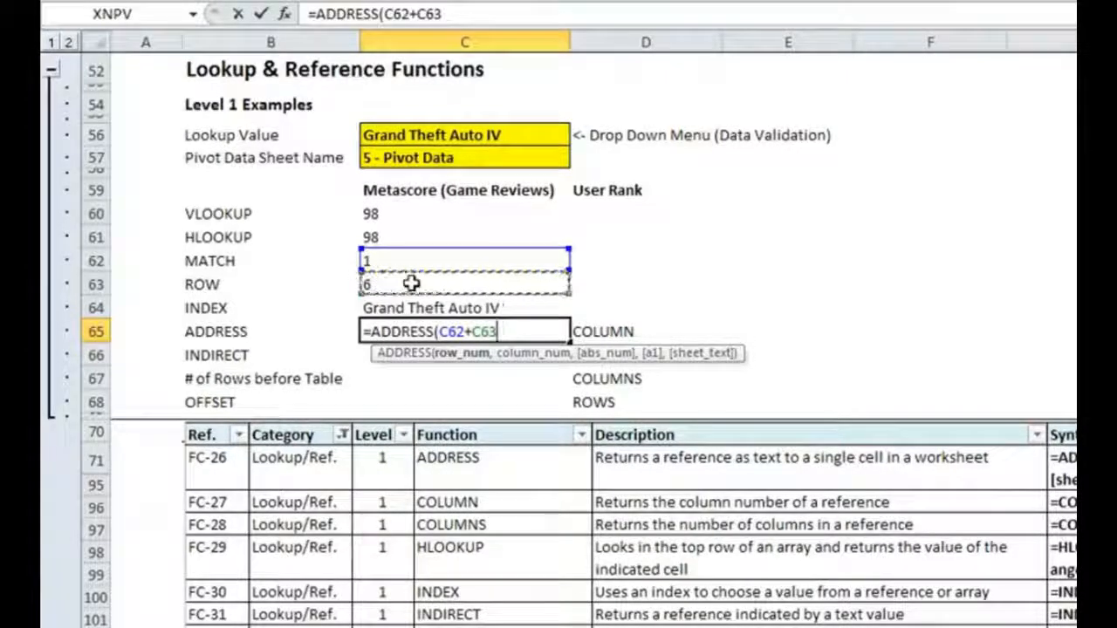
{"action": "type", "text": "-1"}
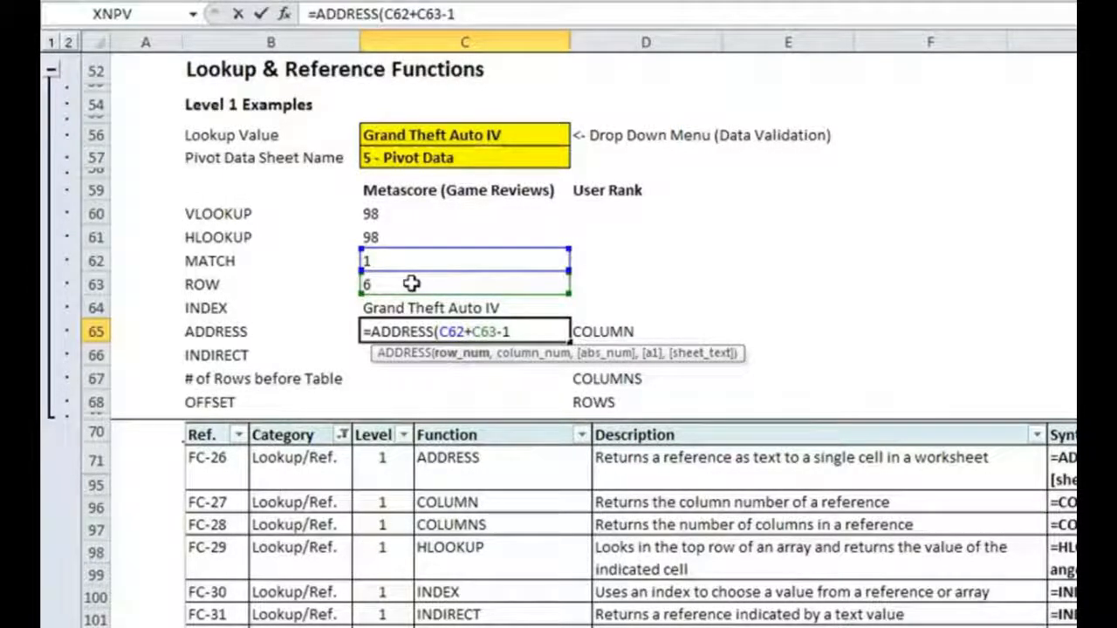
{"action": "type", "text": ",COLUMN("}
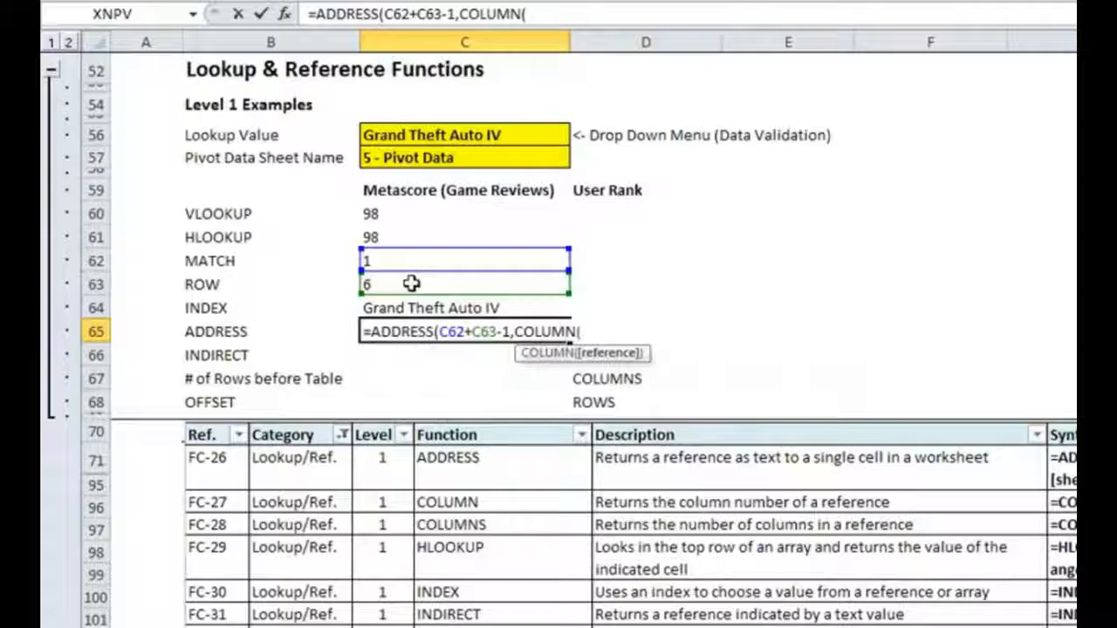
{"action": "type", "text": "GameList))"}
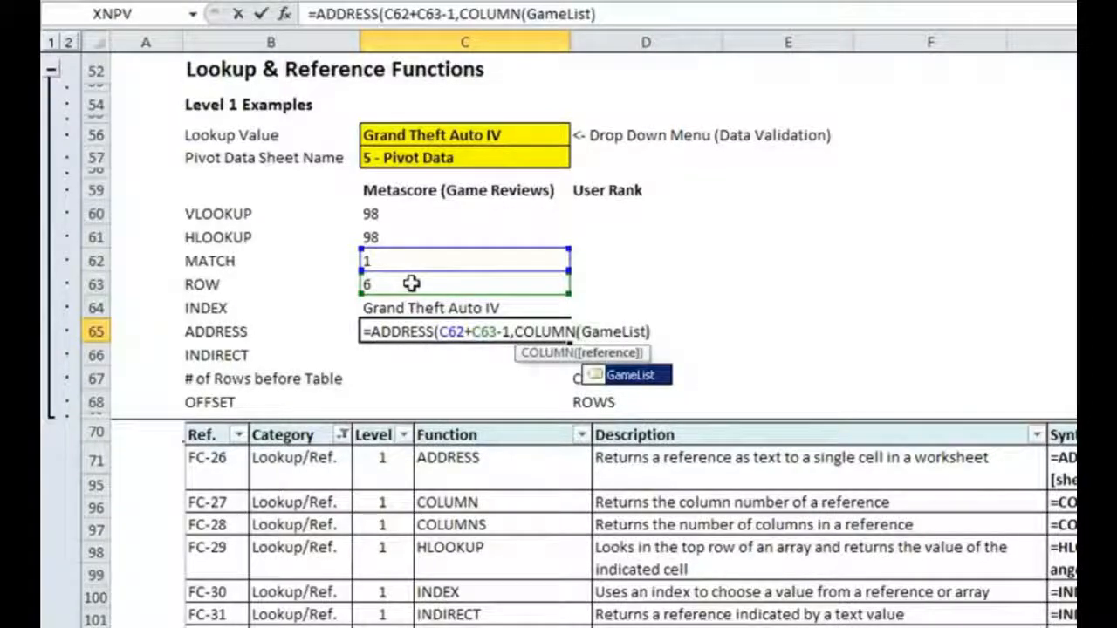
{"action": "key", "text": "Return"}
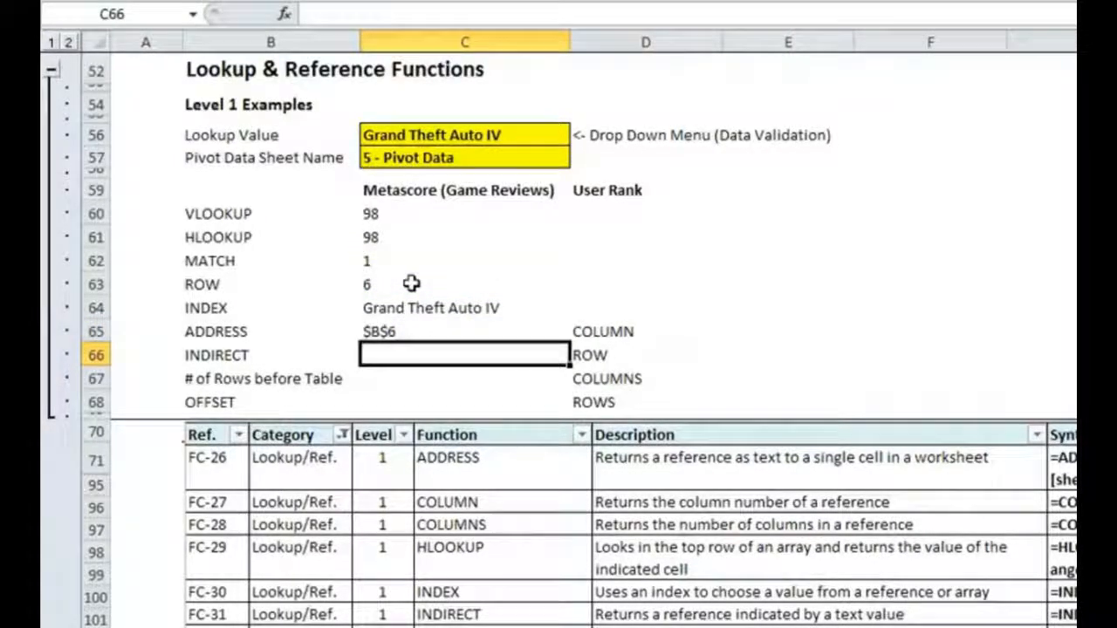
- Compare the ADDRESS formula in C65 with Grand Theft Auto IV's cell in the game list on the 5 - Pivot Data sheet
{"action": "key", "text": "Up"}
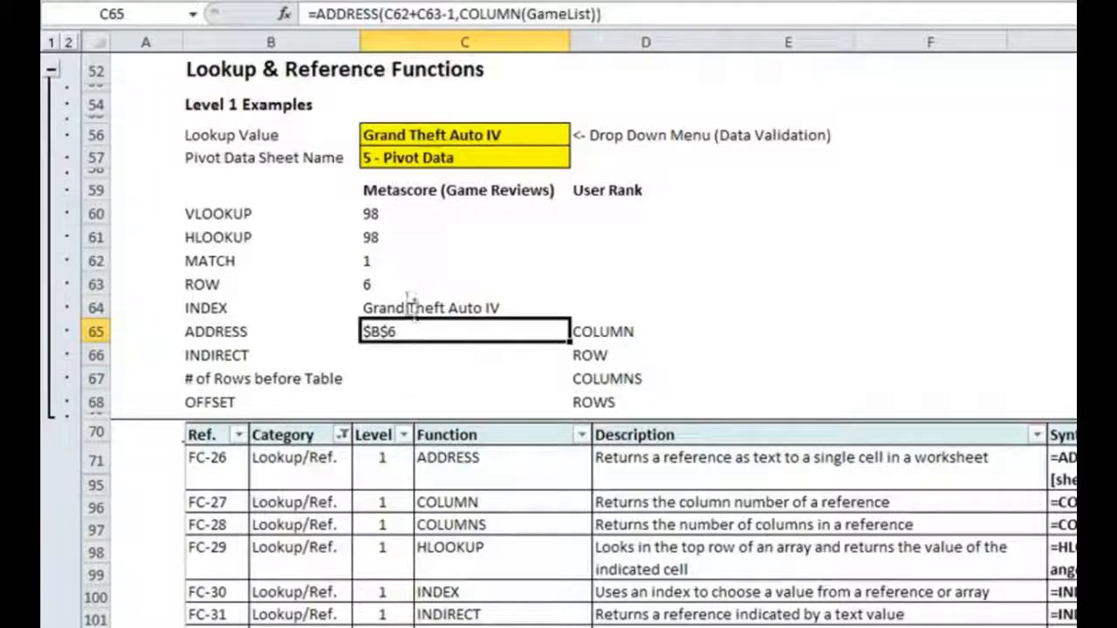
{"action": "key", "text": "ctrl+bracketleft"}
{"action": "left_click", "coordinate": [177, 169]}
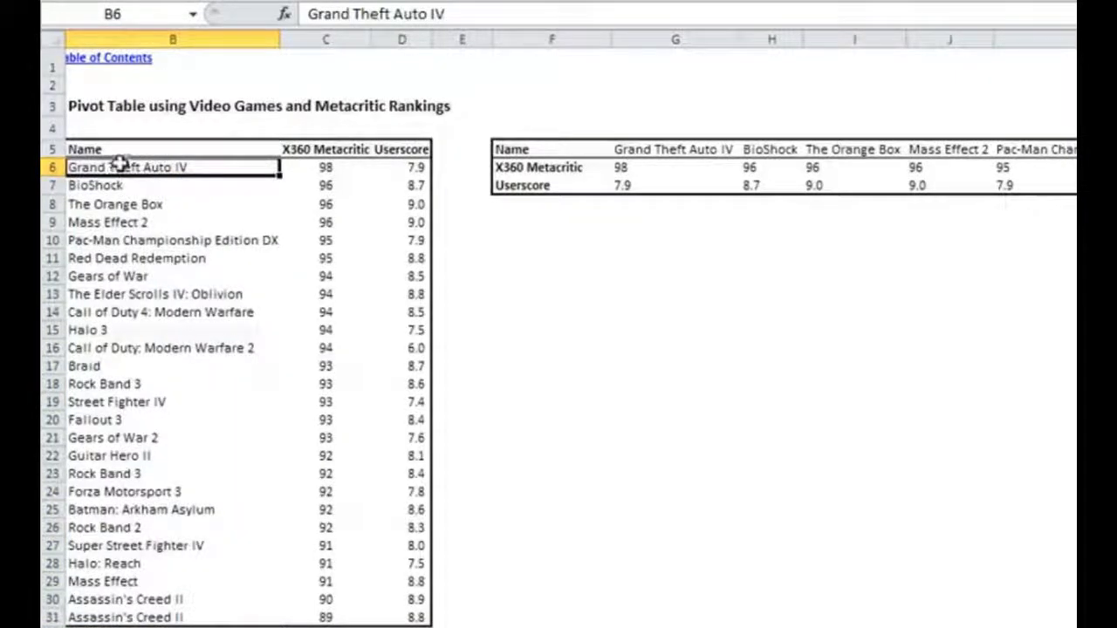
{"action": "left_click_drag", "start_coordinate": [139, 166], "coordinate": [159, 428]}
{"action": "left_click", "coordinate": [159, 168]}
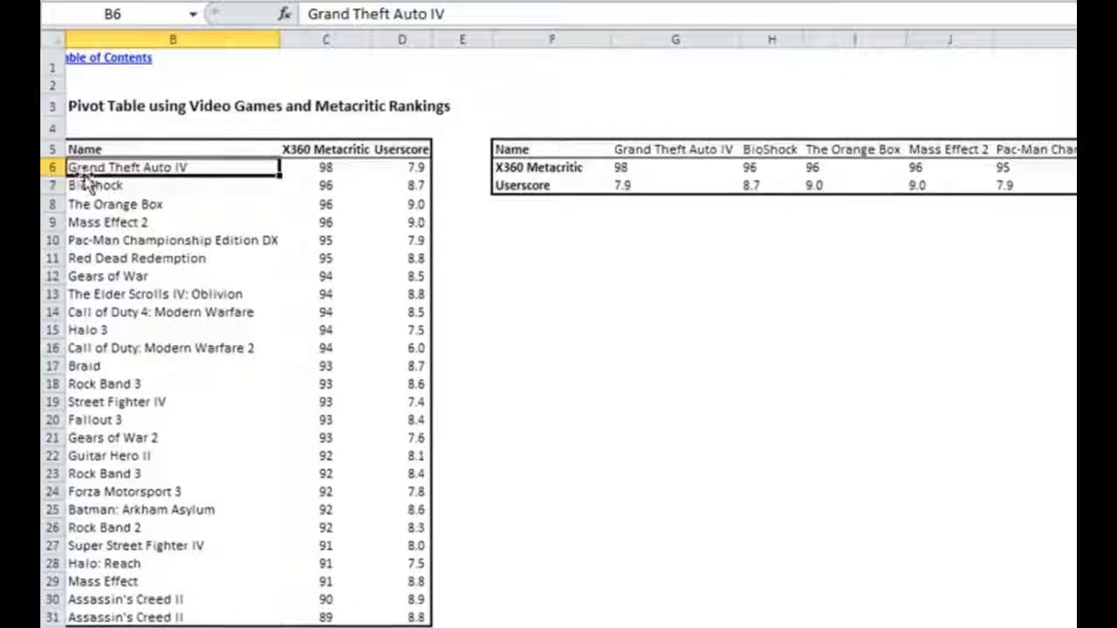
- In C63 of the 4 - Function Examples sheet, change the ROW formula to reference row 5 of the 5 - Pivot Data sheet
{"action": "left_click", "coordinate": [321, 594]}
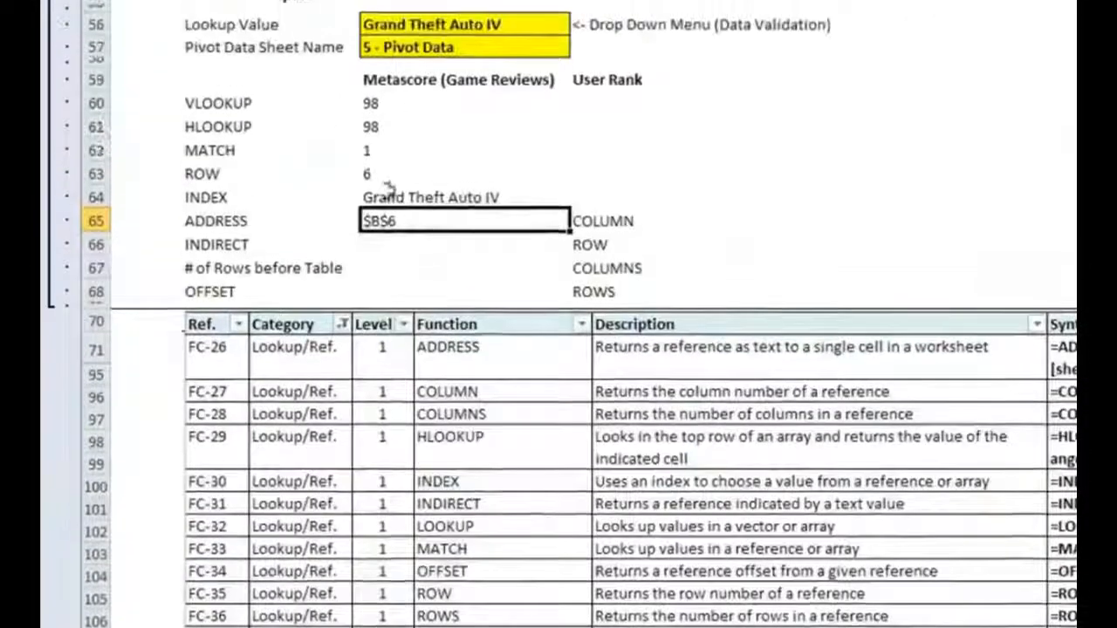
{"action": "left_click", "coordinate": [389, 179]}
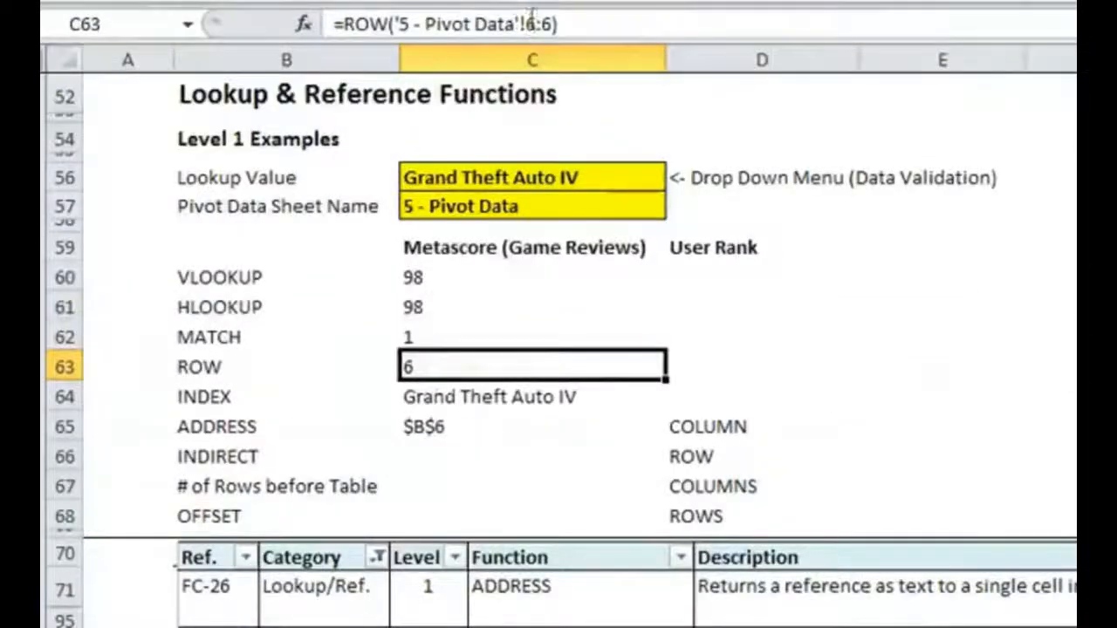
{"action": "left_click", "coordinate": [528, 24]}
{"action": "double_click", "coordinate": [528, 25]}
{"action": "type", "text": "5"}
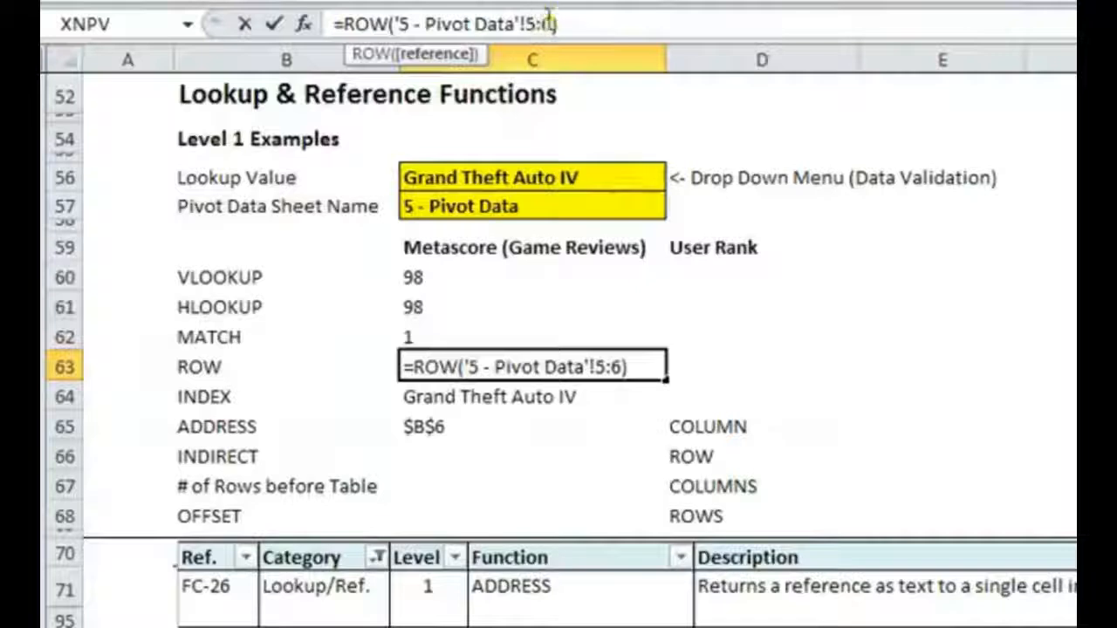
{"action": "type", "text": "5"}
{"action": "key", "text": "Return"}
- Remove the -1 from the ADDRESS formula in C65 so its row number is C62+C63
{"action": "left_click", "coordinate": [451, 419]}
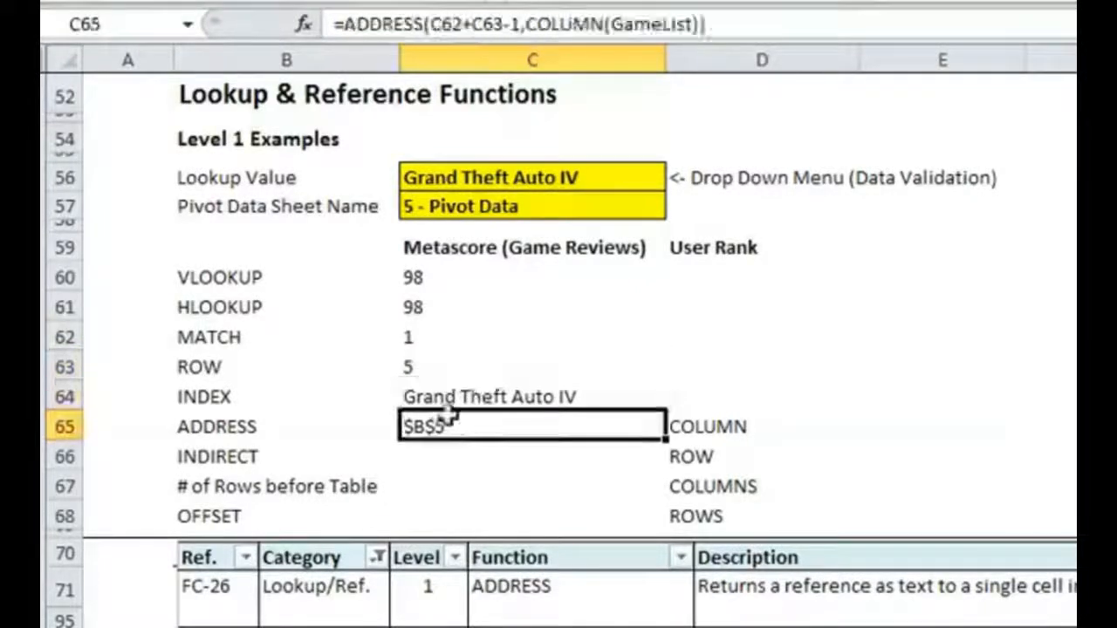
{"action": "left_click", "coordinate": [514, 24]}
{"action": "key", "text": "BackSpace"}
{"action": "key", "text": "BackSpace"}
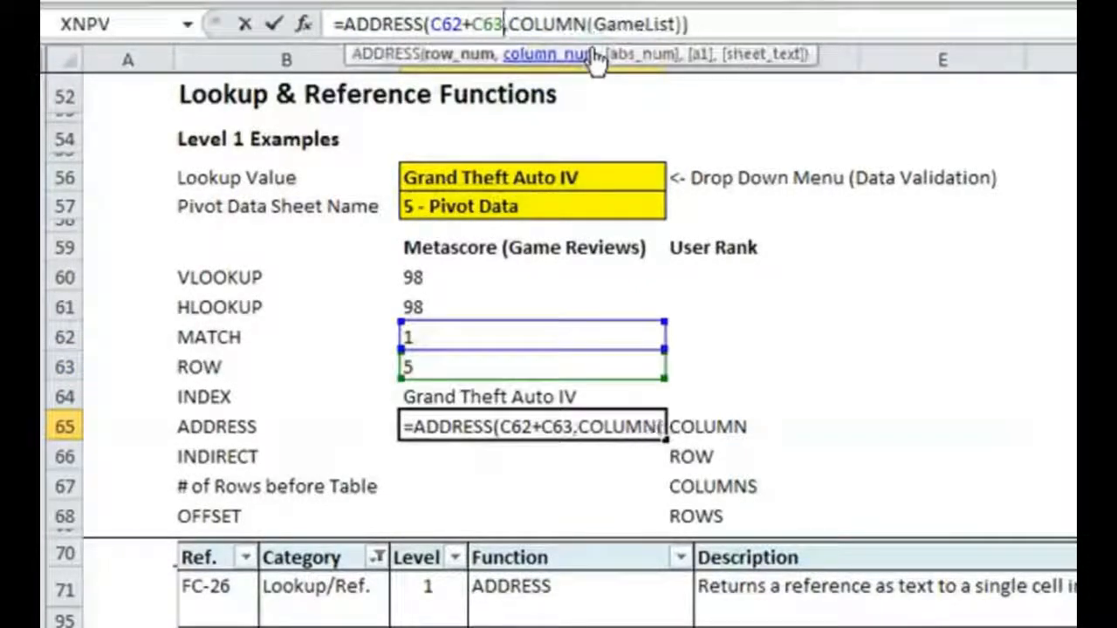
{"action": "key", "text": "Return"}
- Check on the 5 - Pivot Data sheet how the table's header row 5 relates to the first game in row 6
{"action": "left_click", "coordinate": [449, 370]}
{"action": "left_click", "coordinate": [323, 626]}
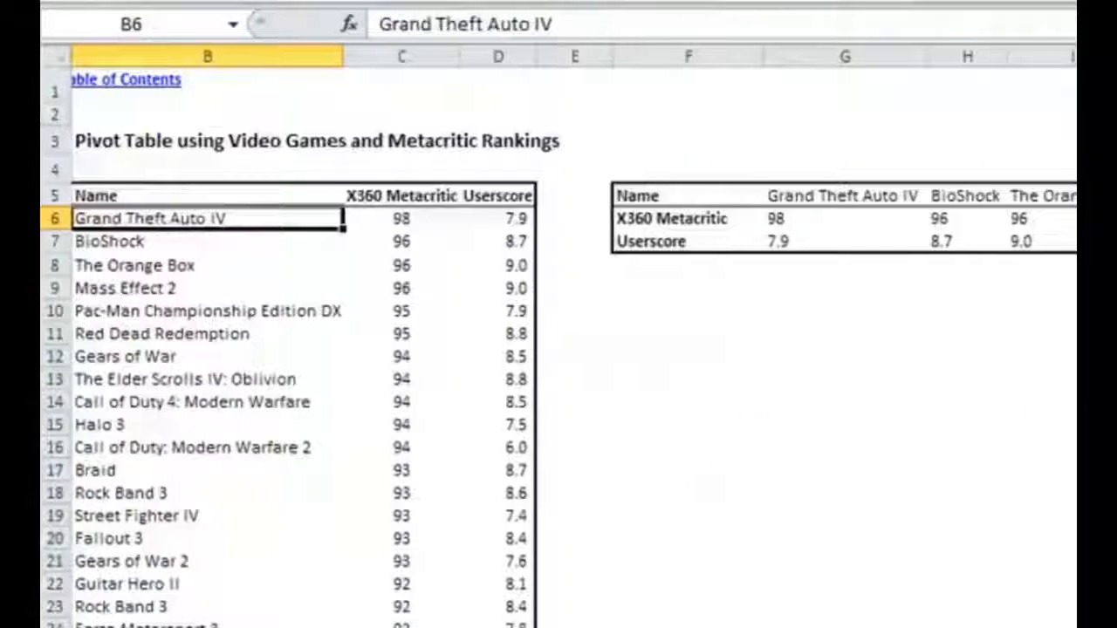
{"action": "left_click_drag", "start_coordinate": [198, 196], "coordinate": [493, 194]}
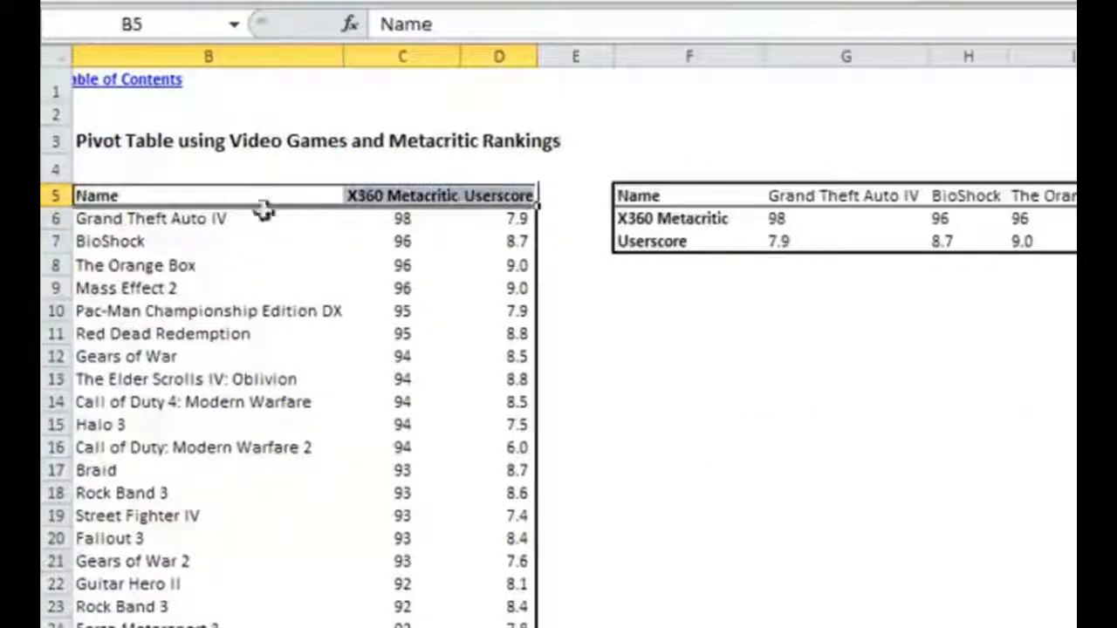
{"action": "left_click", "coordinate": [200, 219]}
{"action": "left_click", "coordinate": [166, 197]}
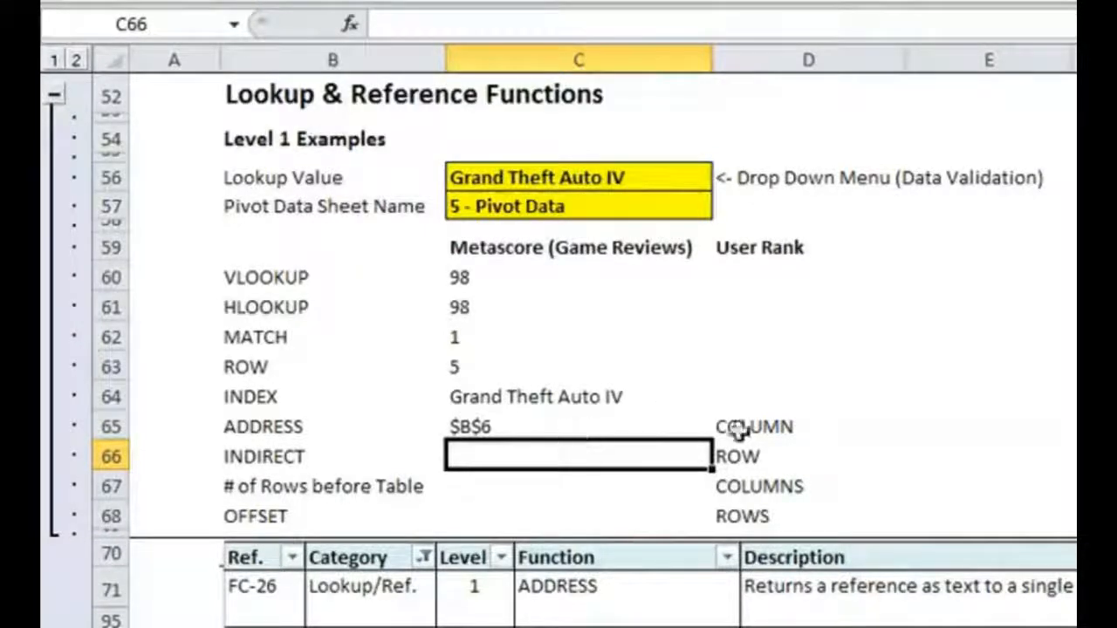
- In D60 under User Rank, enter a VLOOKUP of C56 in MetacriticTable2 with column index 3 and an exact match
{"action": "left_click", "coordinate": [768, 270]}
{"action": "type", "text": "=VLOOKUP("}
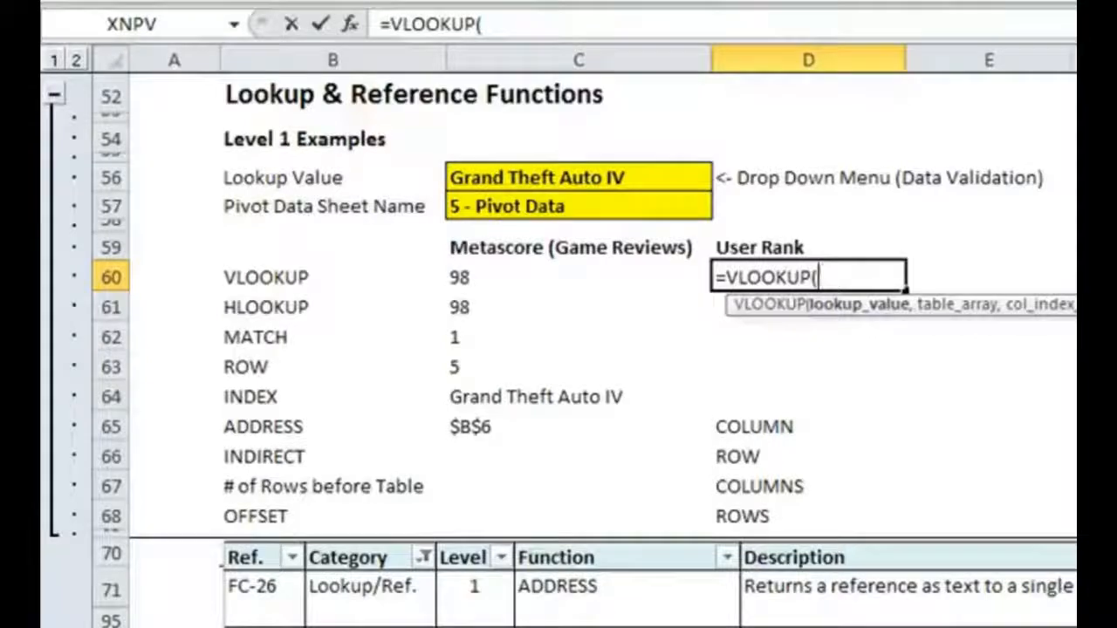
{"action": "left_click", "coordinate": [556, 177]}
{"action": "type", "text": ","}
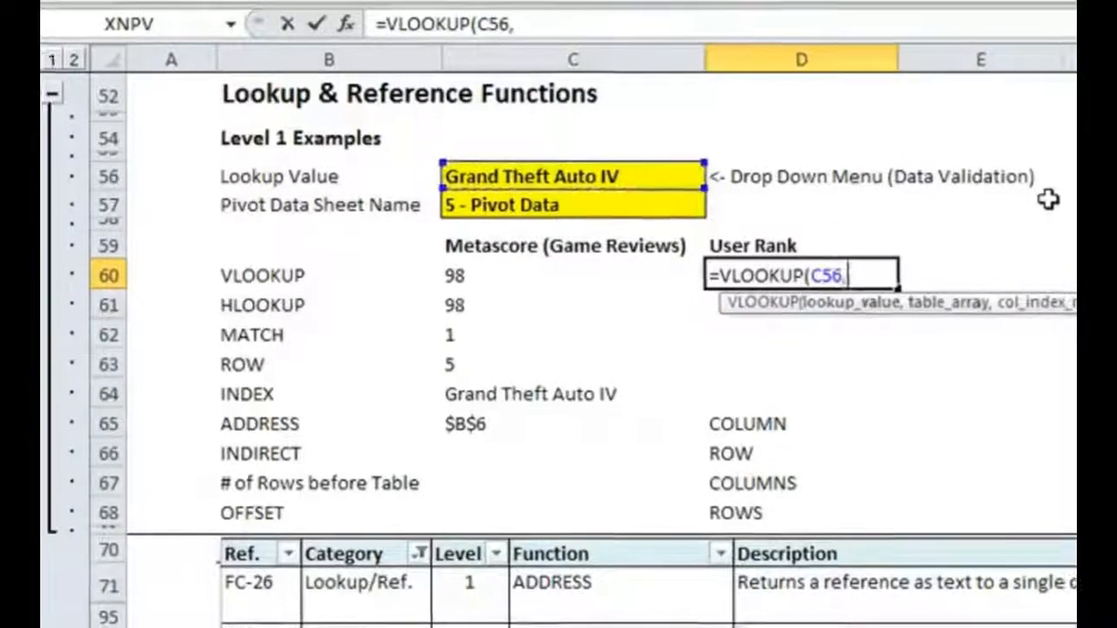
{"action": "type", "text": "Metacr"}
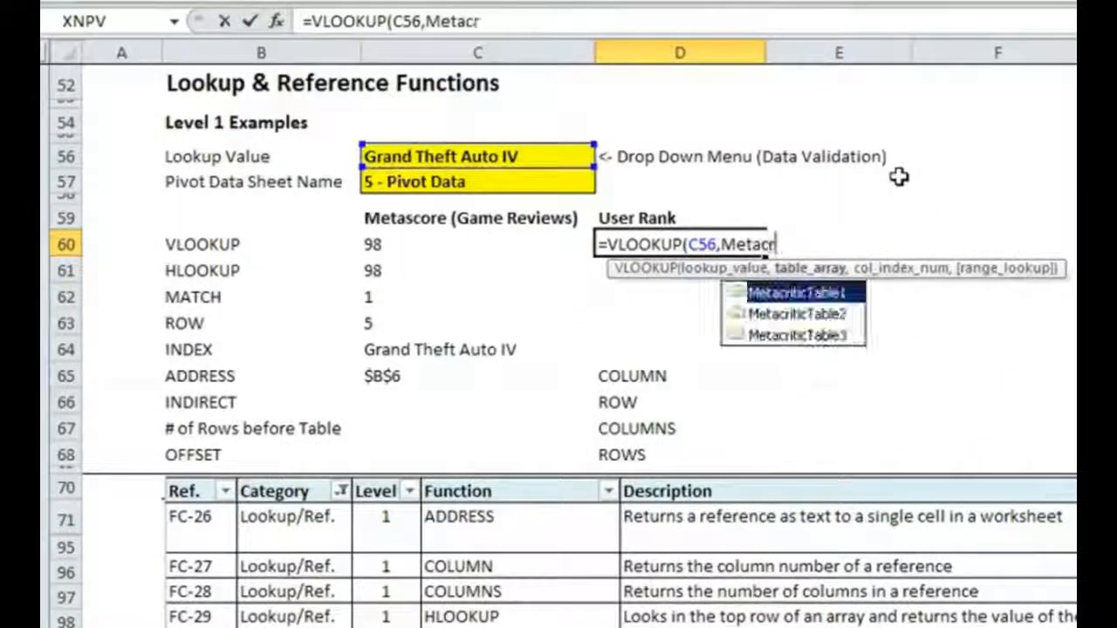
{"action": "key", "text": "Down"}
{"action": "key", "text": "Tab"}
{"action": "type", "text": ",2"}
{"action": "key", "text": "BackSpace"}
{"action": "type", "text": "3"}
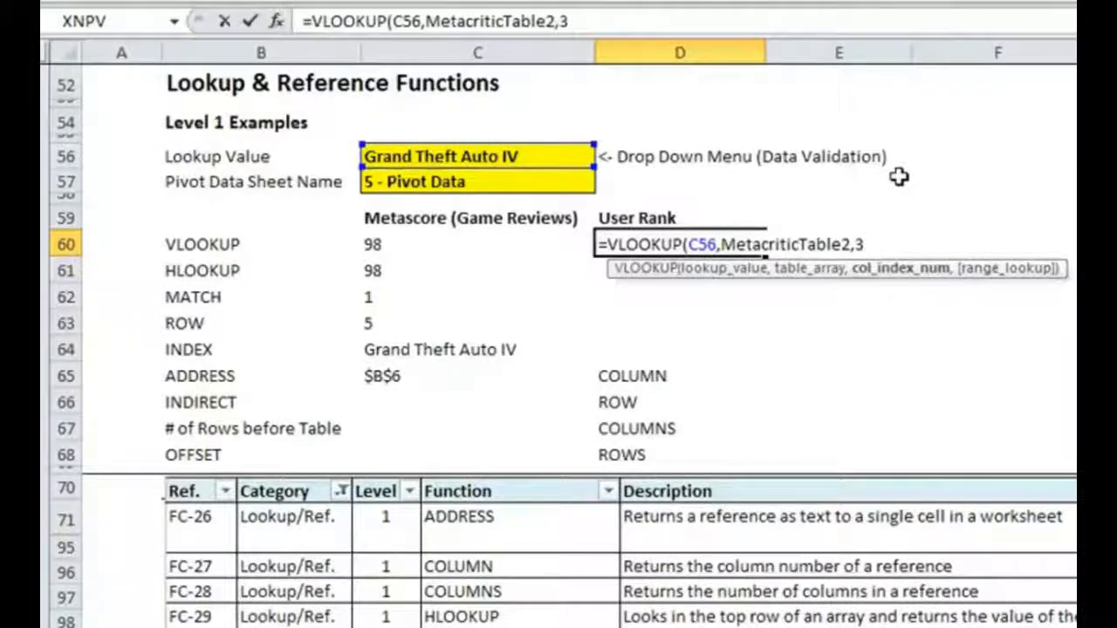
{"action": "type", "text": ",false)"}
{"action": "key", "text": "Return"}
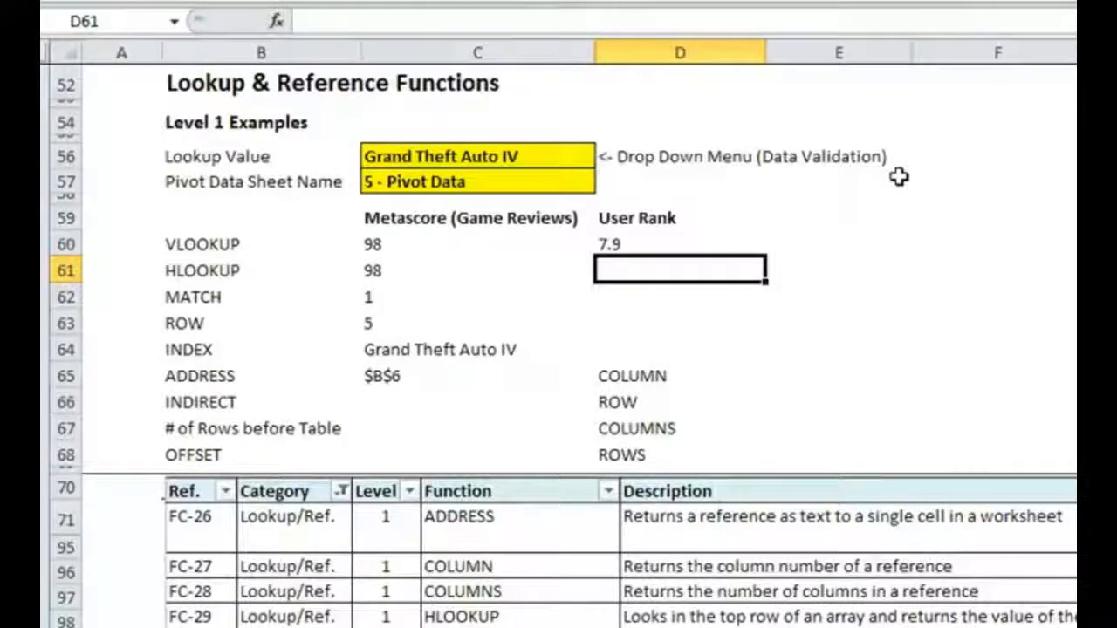
- In D61, enter an HLOOKUP of C56 in MetacriticTable3 with row index 3 and an exact match
{"action": "type", "text": "=h"}
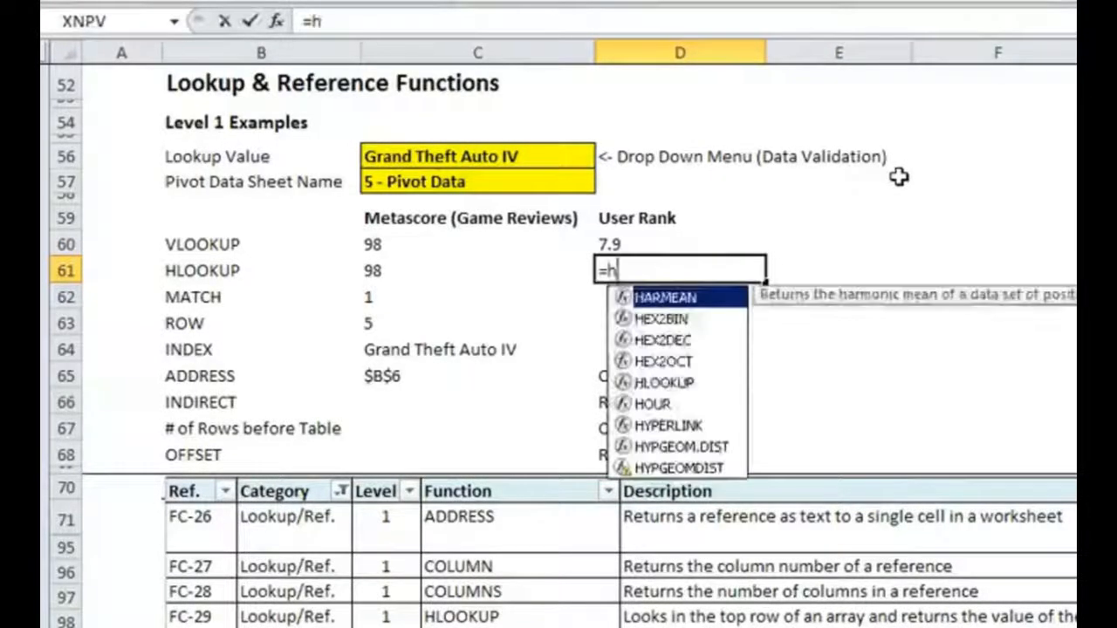
{"action": "type", "text": "lookup("}
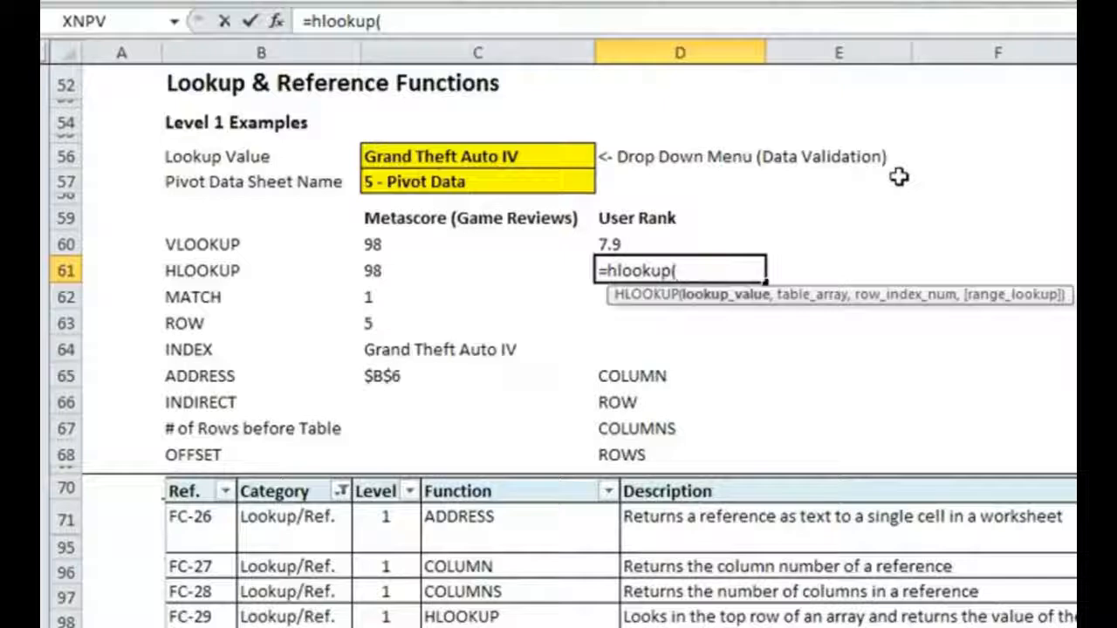
{"action": "left_click", "coordinate": [493, 150]}
{"action": "type", "text": ",Meta"}
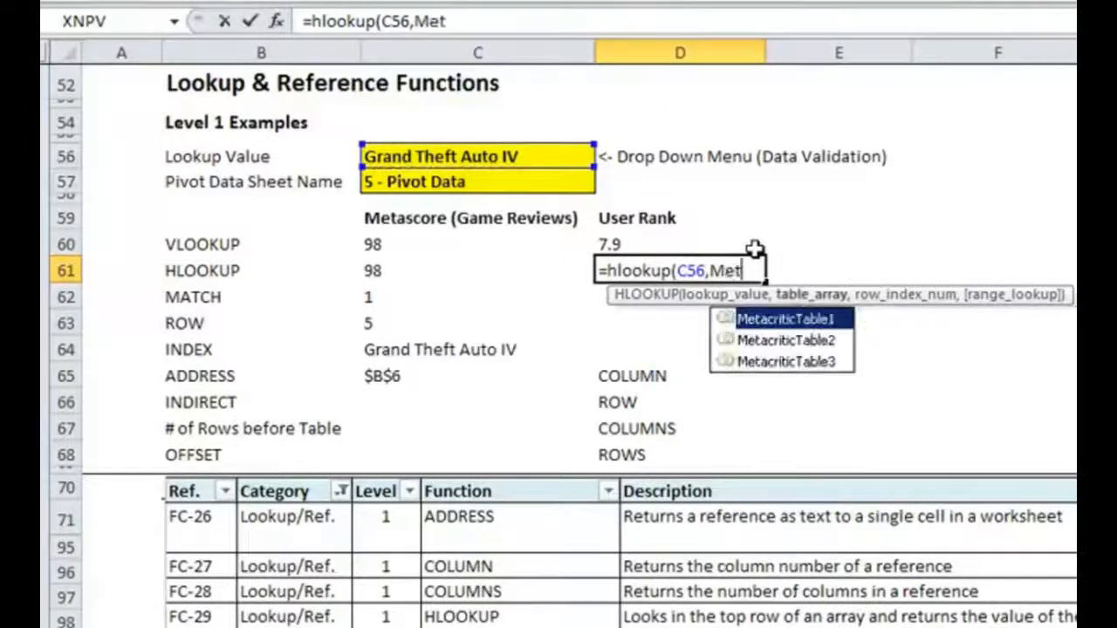
{"action": "key", "text": "Down"}
{"action": "key", "text": "Down"}
{"action": "key", "text": "Tab"}
{"action": "type", "text": ","}
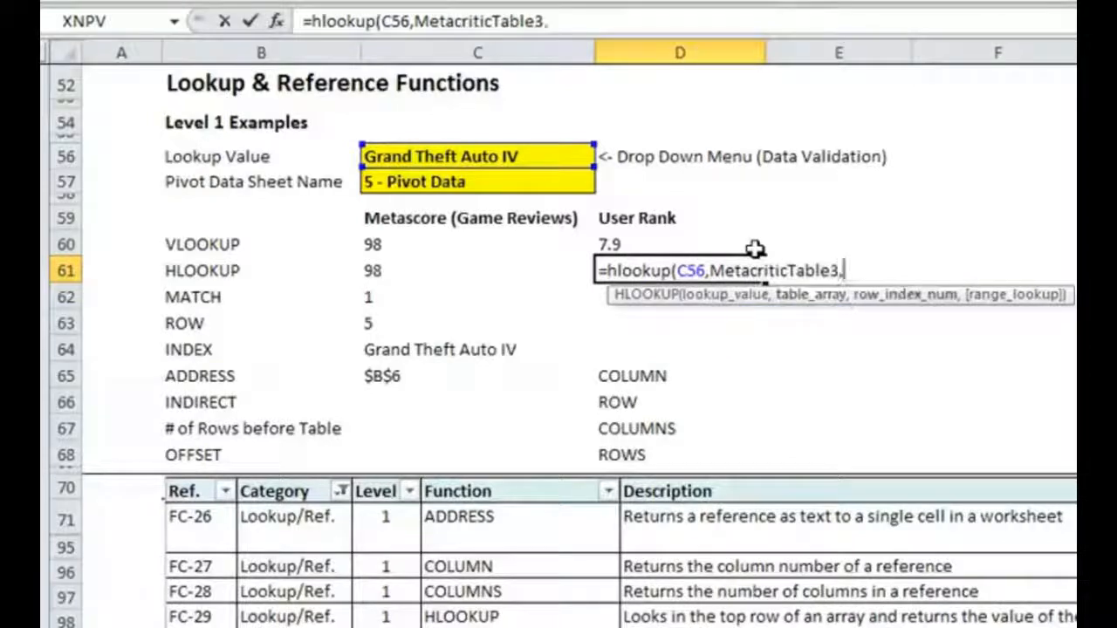
{"action": "type", "text": "3,false"}
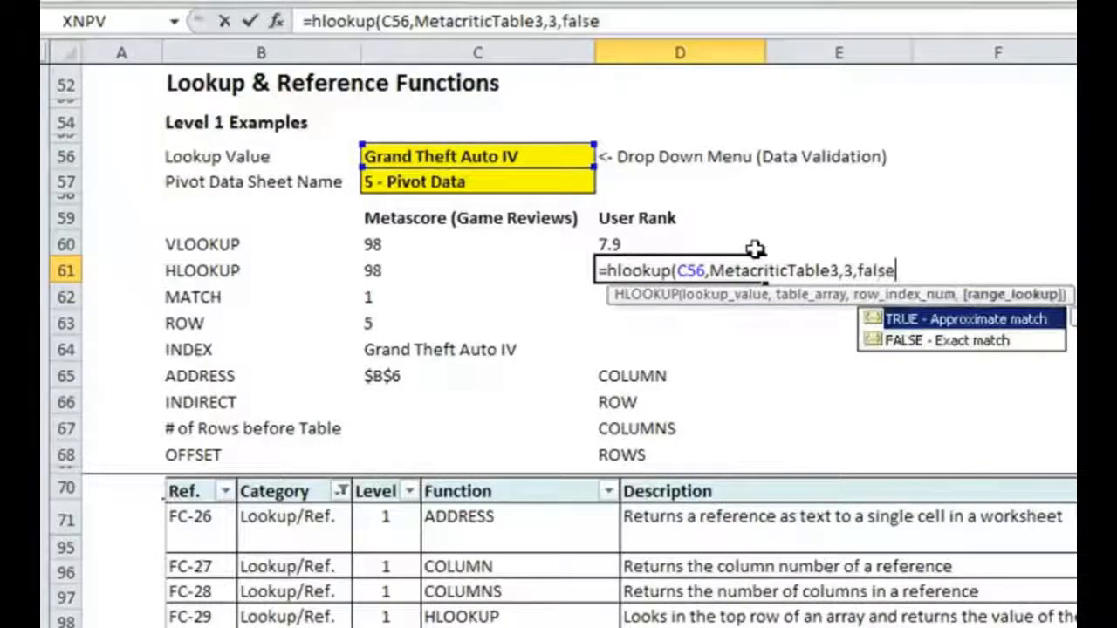
{"action": "type", "text": ")"}
{"action": "key", "text": "Return"}
{"action": "left_click", "coordinate": [493, 392]}
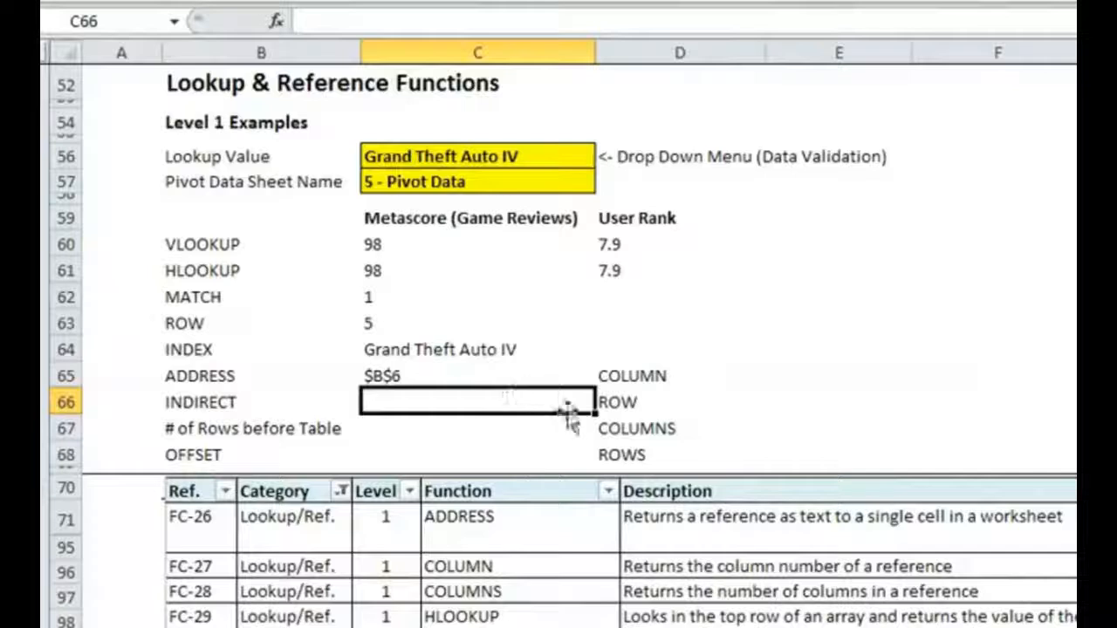
{"action": "left_click", "coordinate": [421, 181]}
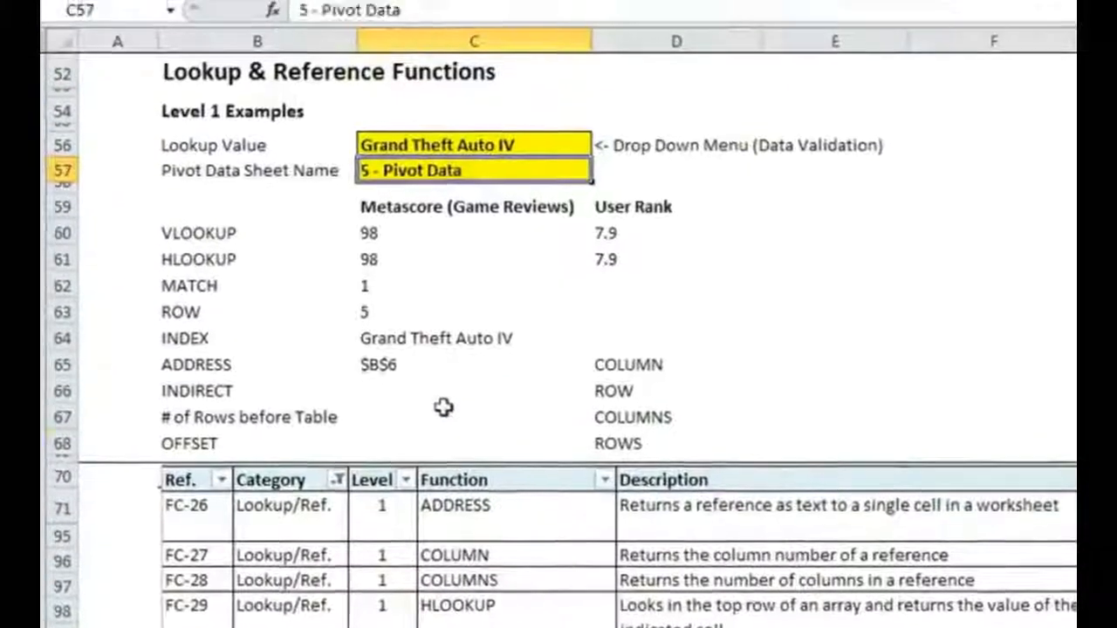
- In C66, start an INDIRECT formula whose reference text begins with an apostrophe enclosed in double quotes
{"action": "left_click", "coordinate": [538, 391]}
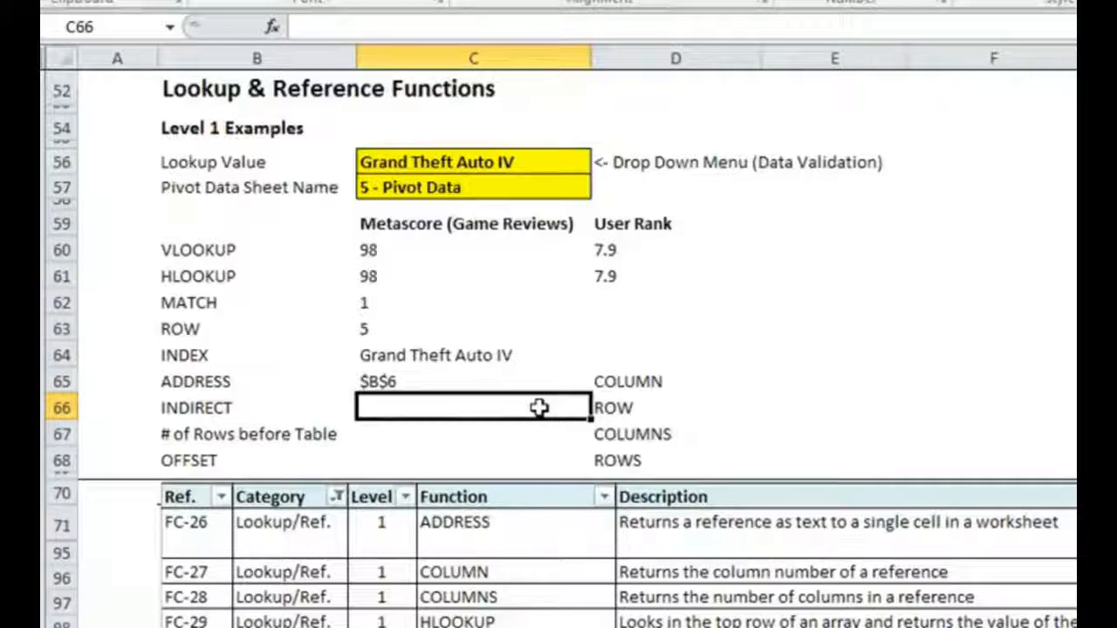
{"action": "type", "text": "="}
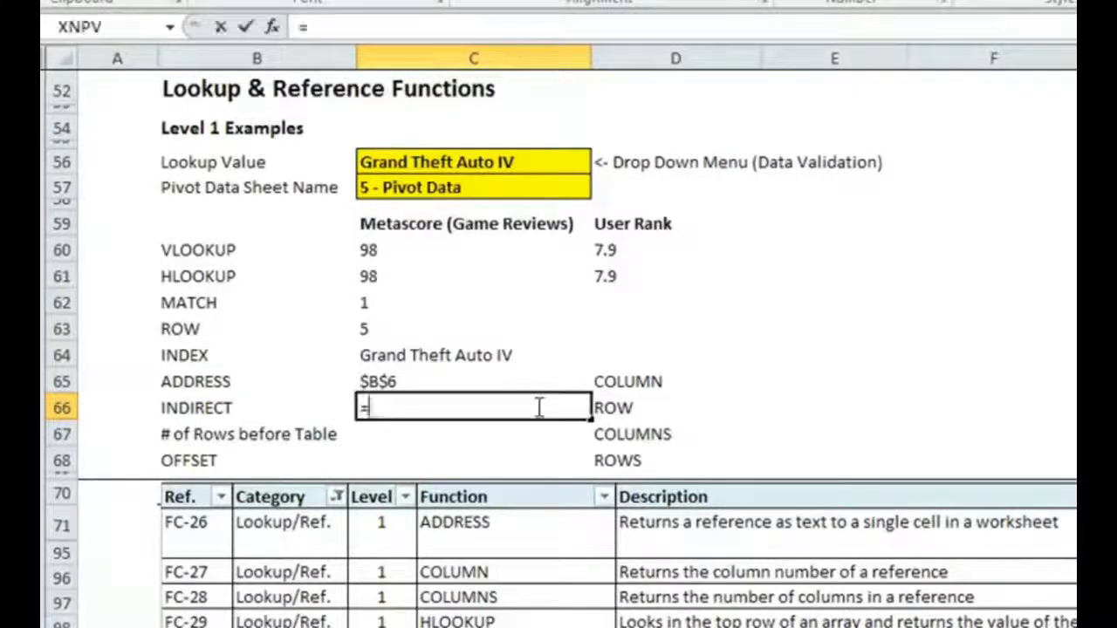
{"action": "type", "text": "INDIRECT("}
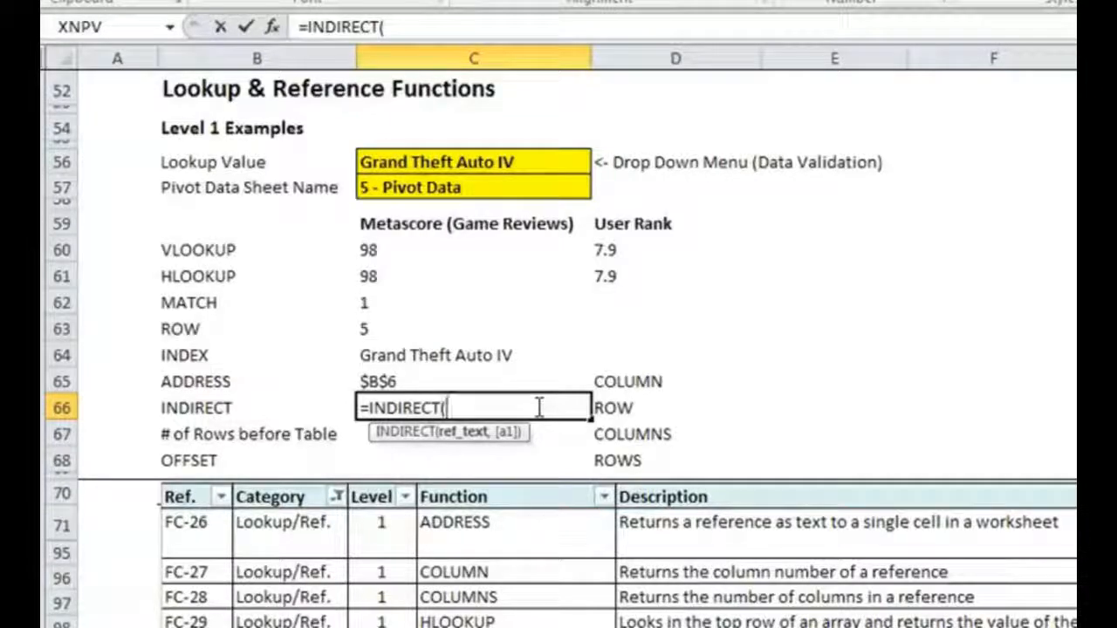
{"action": "type", "text": "\"'"}
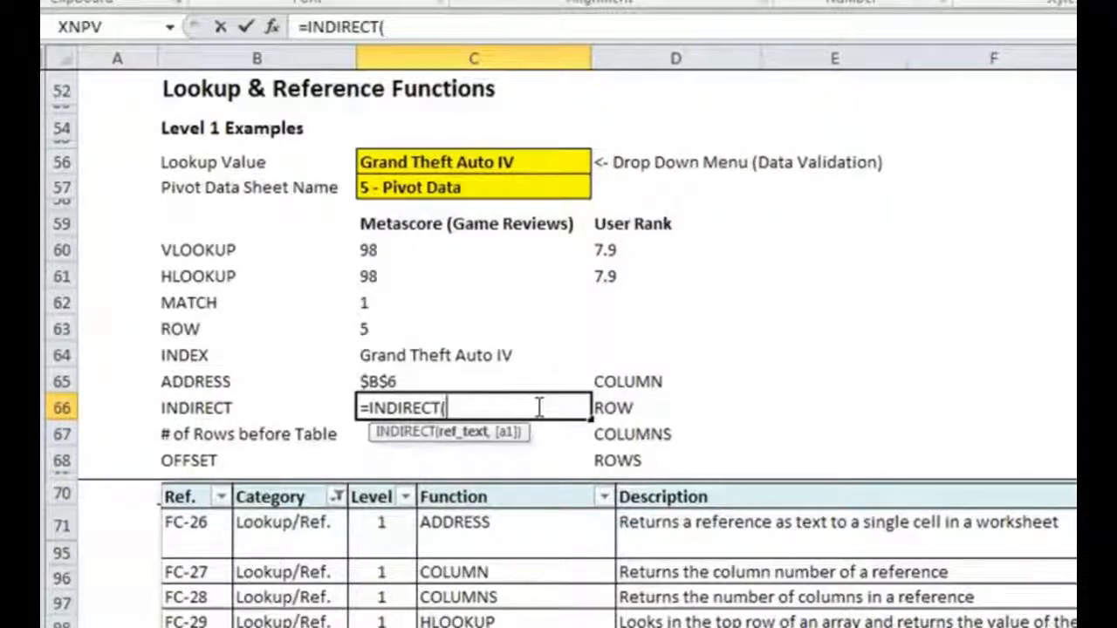
{"action": "type", "text": "\""}
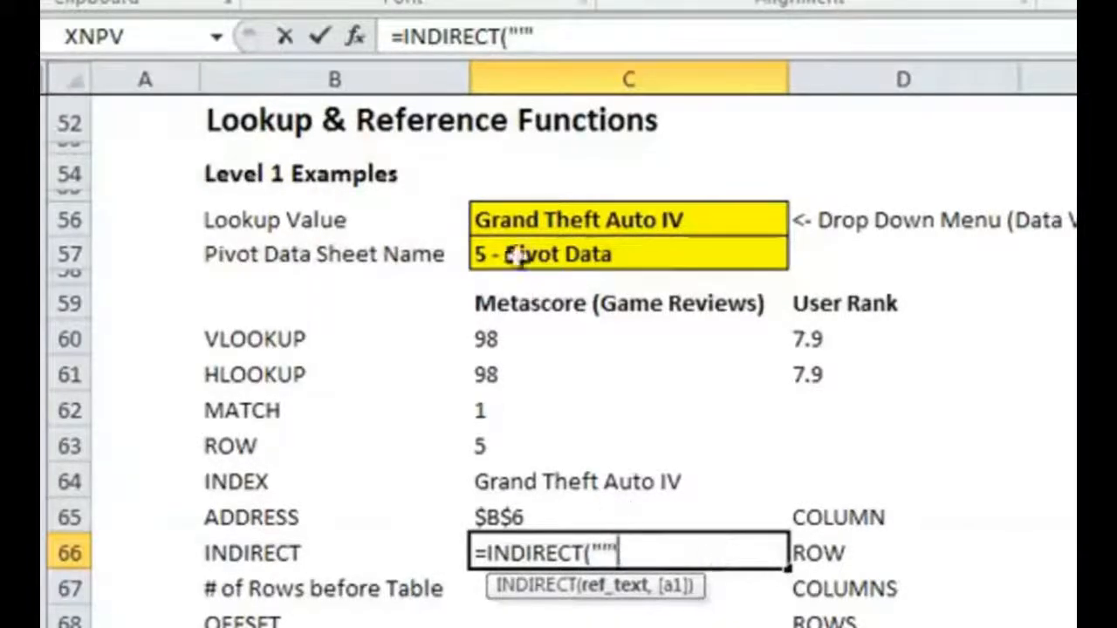
{"action": "left_click_drag", "start_coordinate": [509, 37], "coordinate": [528, 37]}
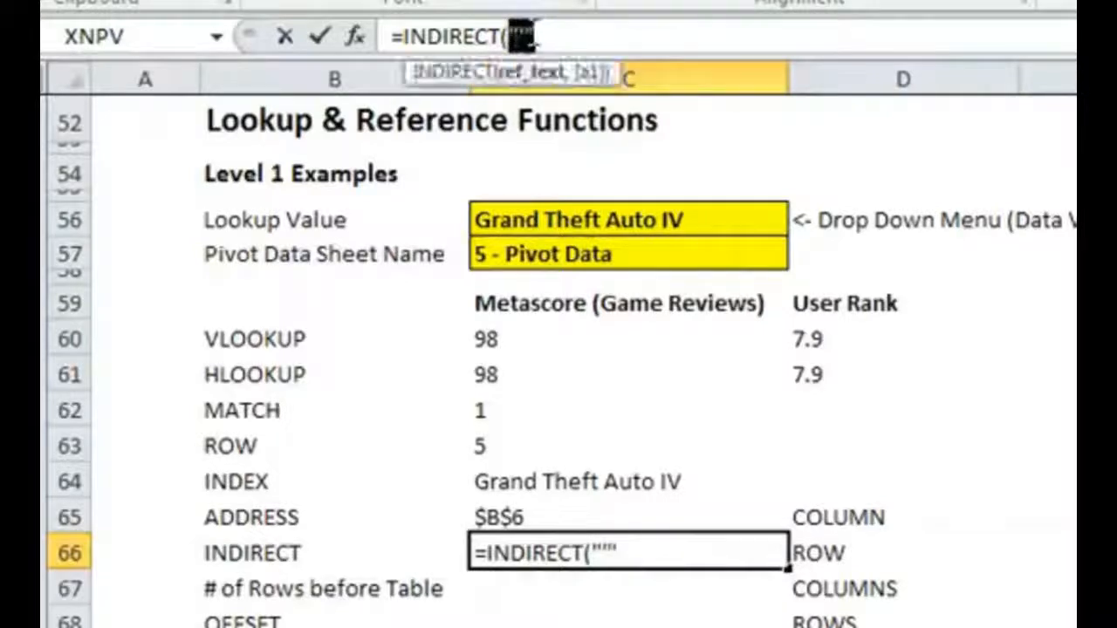
{"action": "left_click", "coordinate": [703, 35]}
{"action": "key", "text": "BackSpace"}
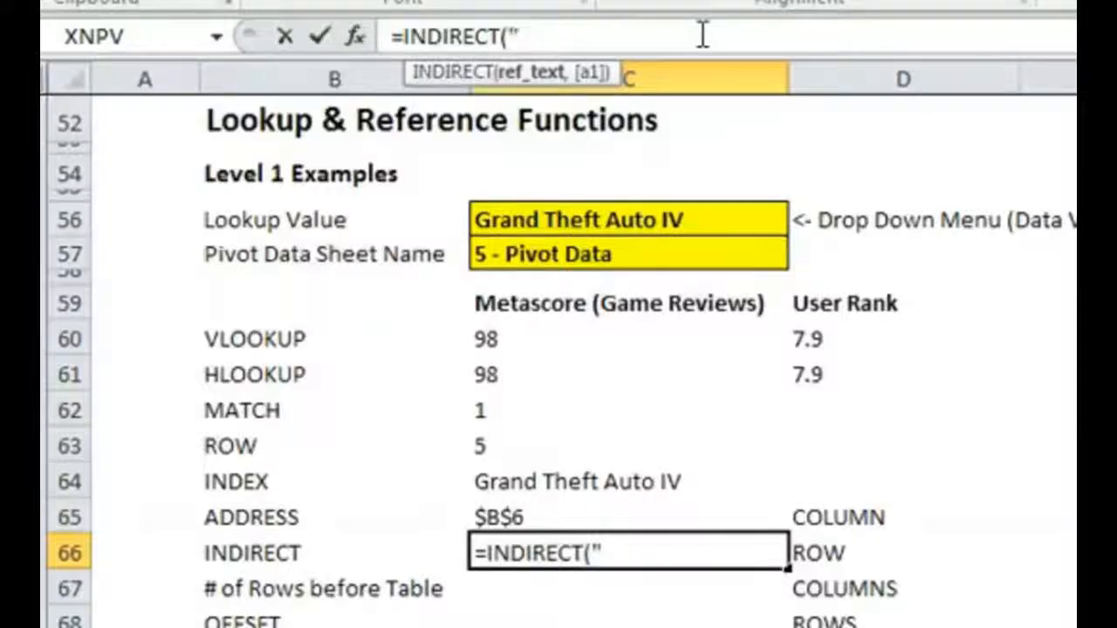
{"action": "type", "text": "\"'\""}
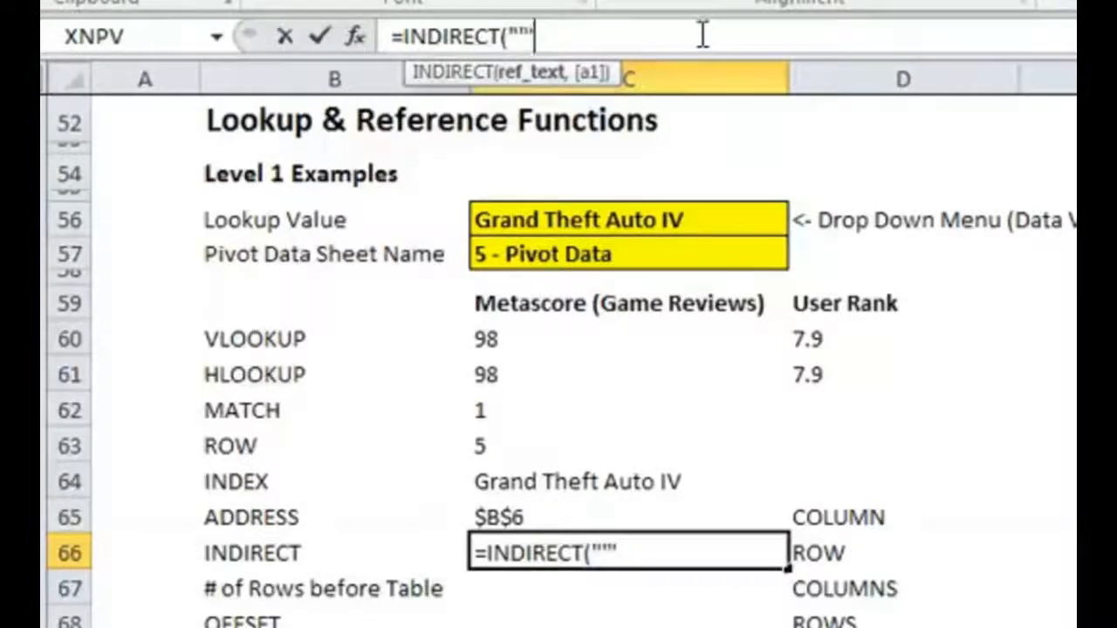
- Join the sheet name in C57 and the quoted closing apostrophe and exclamation mark onto the INDIRECT reference text
{"action": "type", "text": "&"}
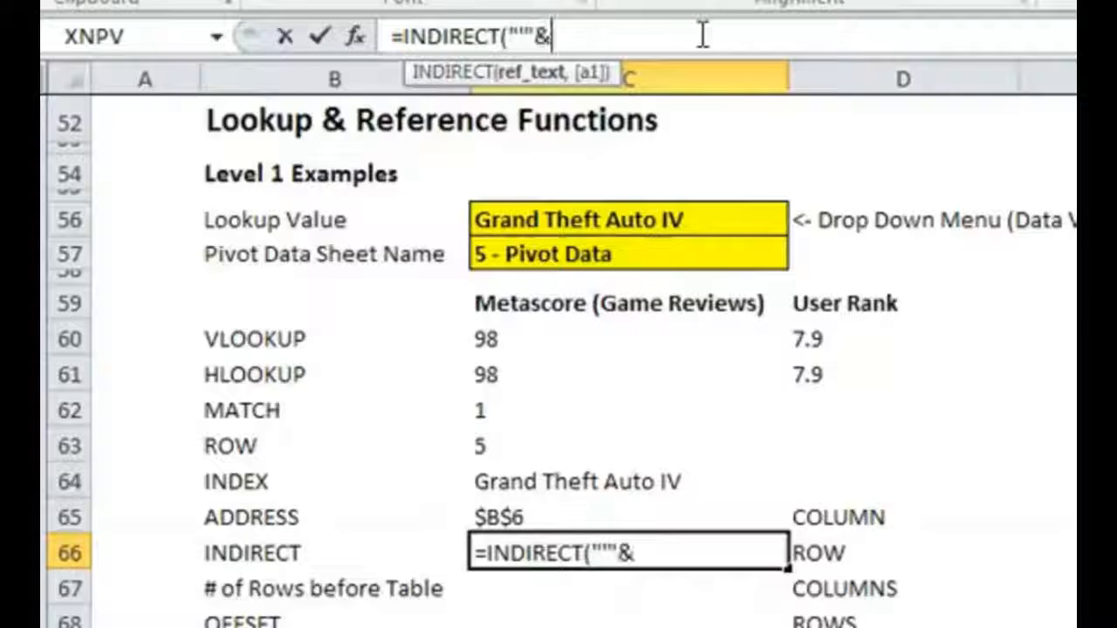
{"action": "left_click", "coordinate": [524, 253]}
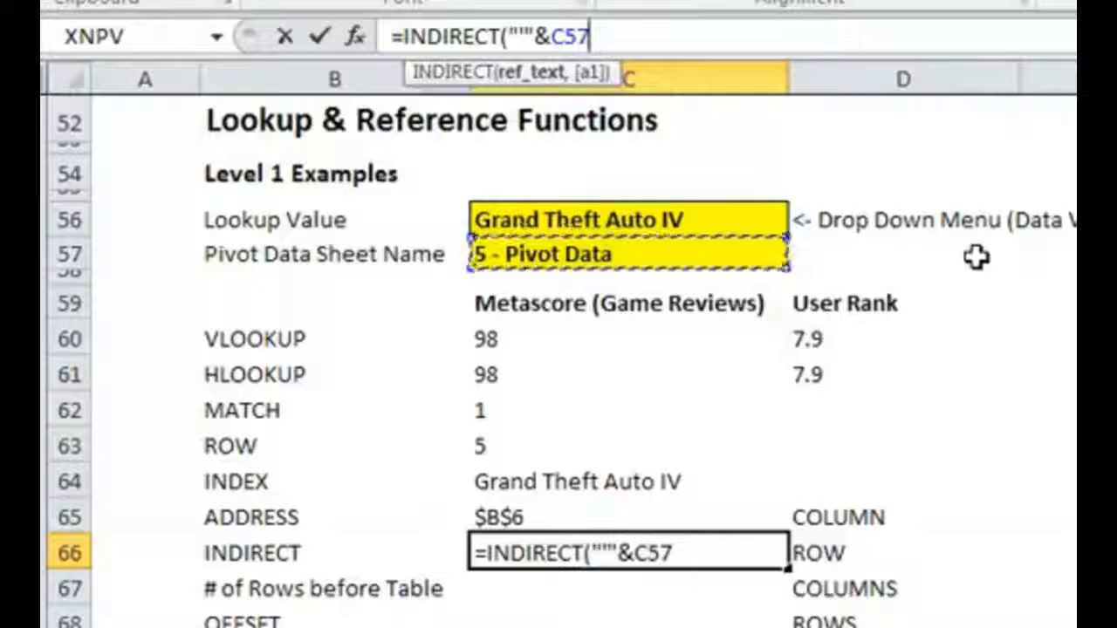
{"action": "type", "text": "&"}
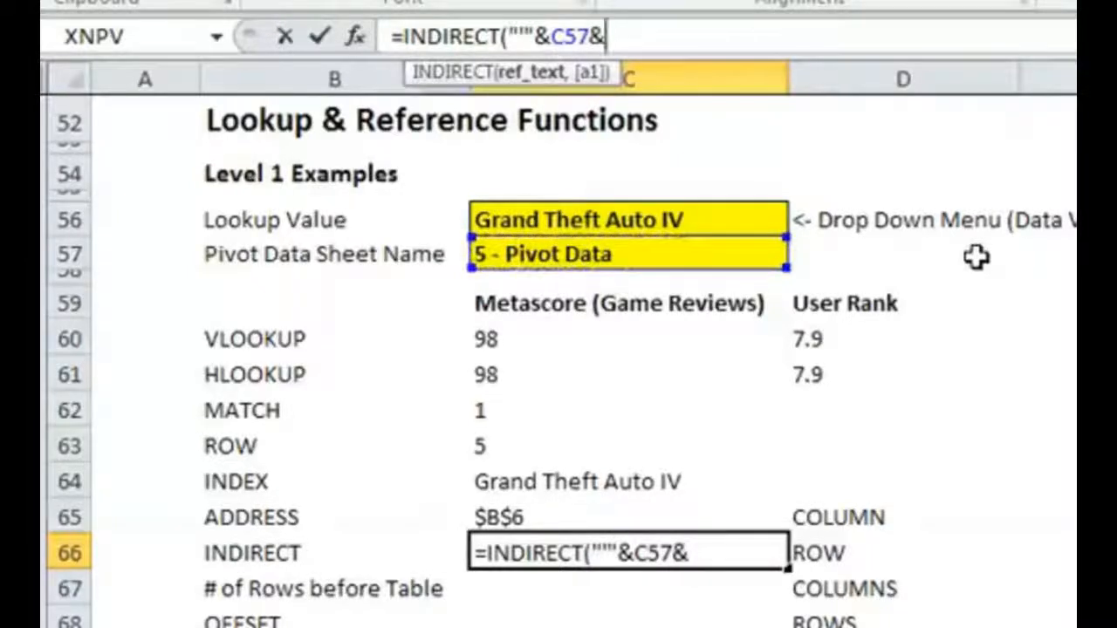
{"action": "type", "text": "\""}
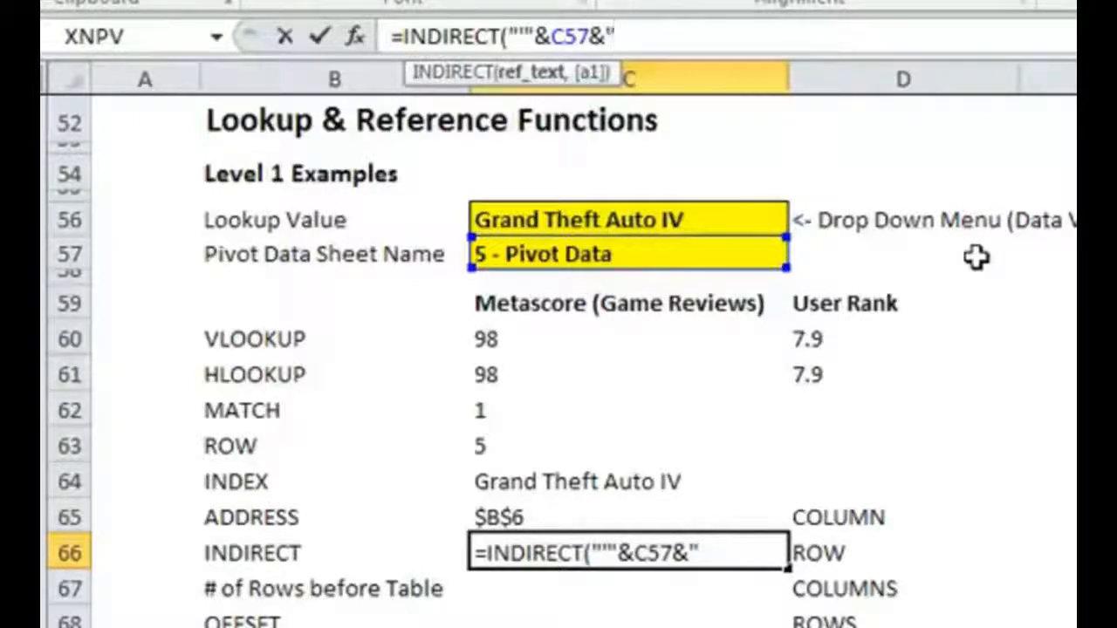
{"action": "type", "text": "'!"}
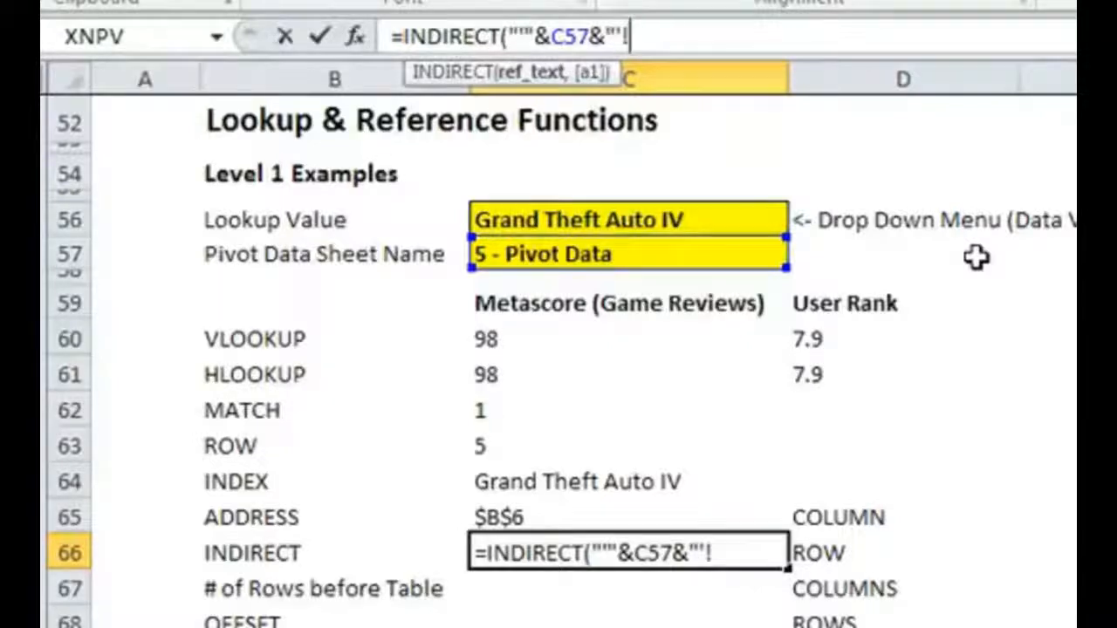
{"action": "type", "text": "\"&"}
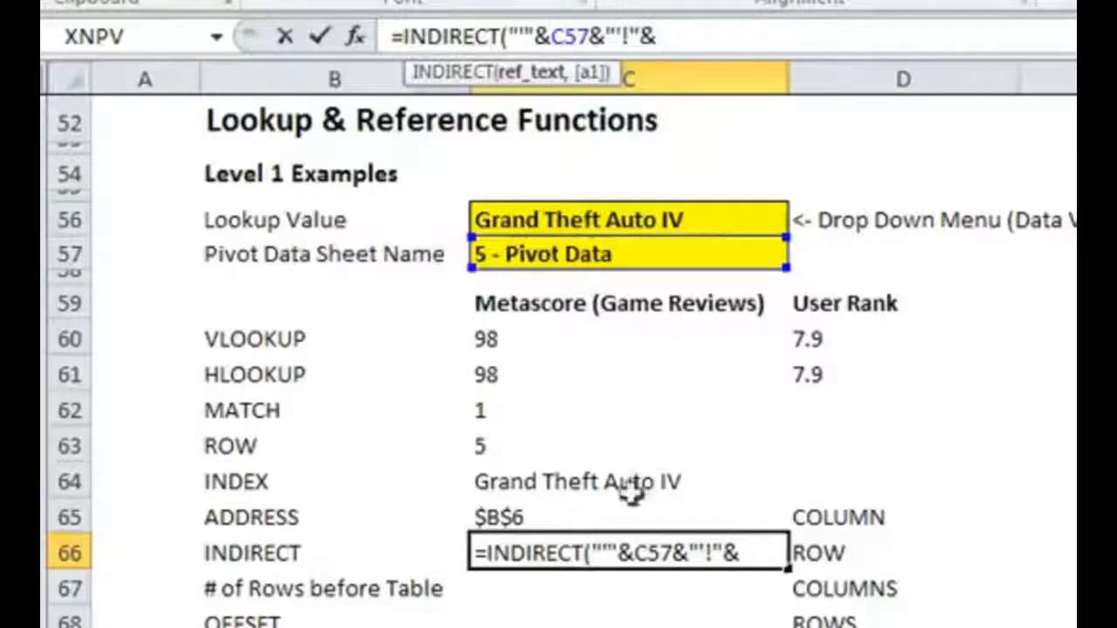
- Complete the INDIRECT formula in C66 with the cell address from C65 and enter it
{"action": "left_click", "coordinate": [541, 519]}
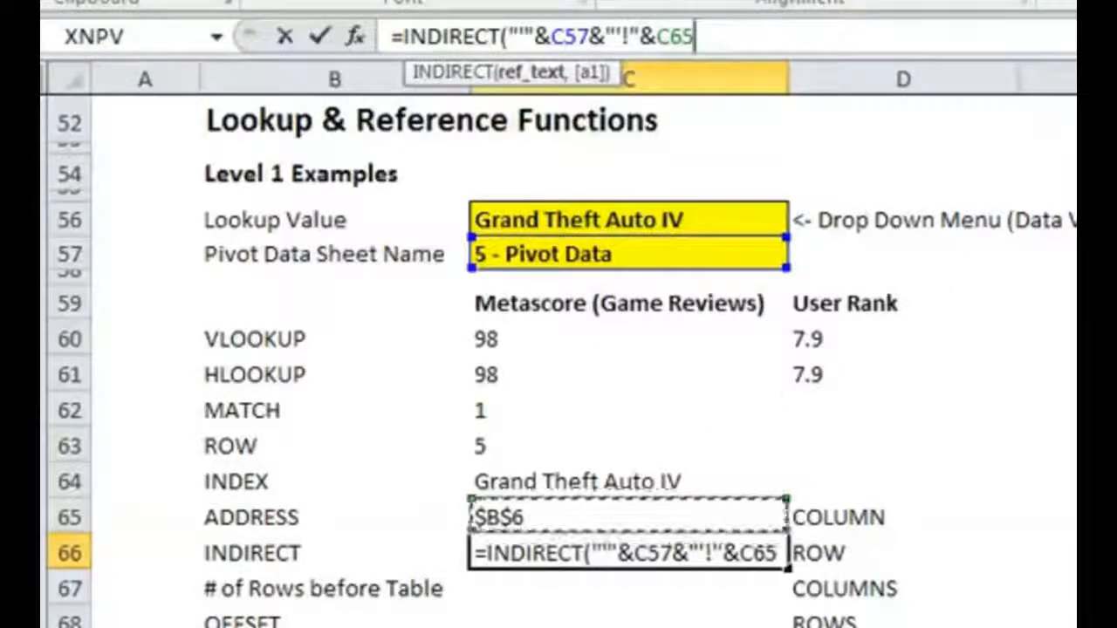
{"action": "type", "text": ")"}
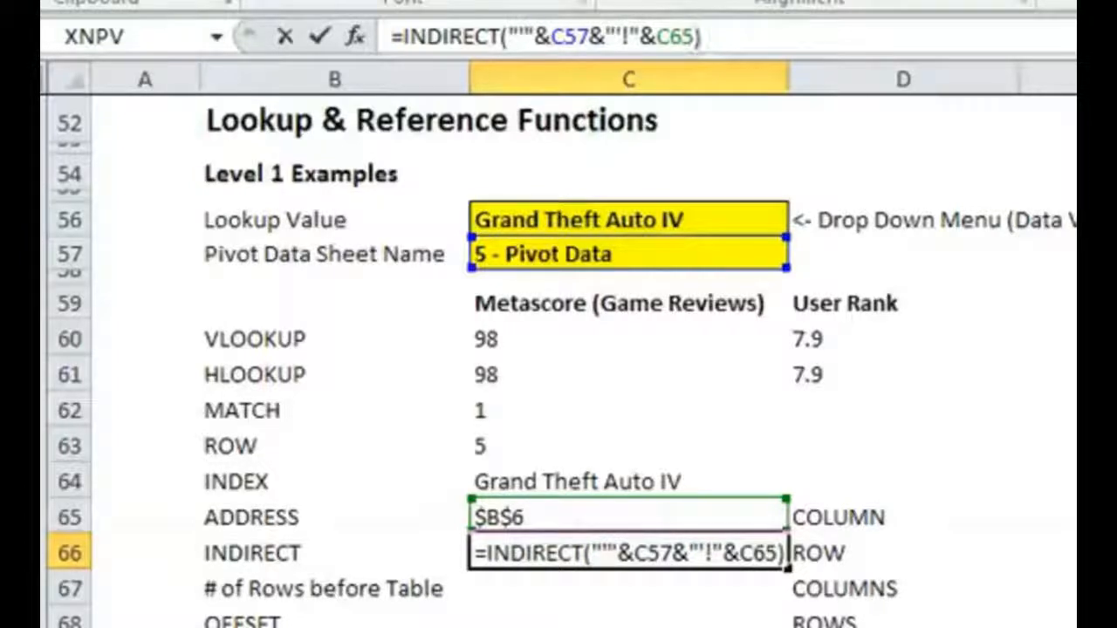
{"action": "key", "text": "Return"}
{"action": "key", "text": "Up"}
{"action": "left_click", "coordinate": [776, 31]}
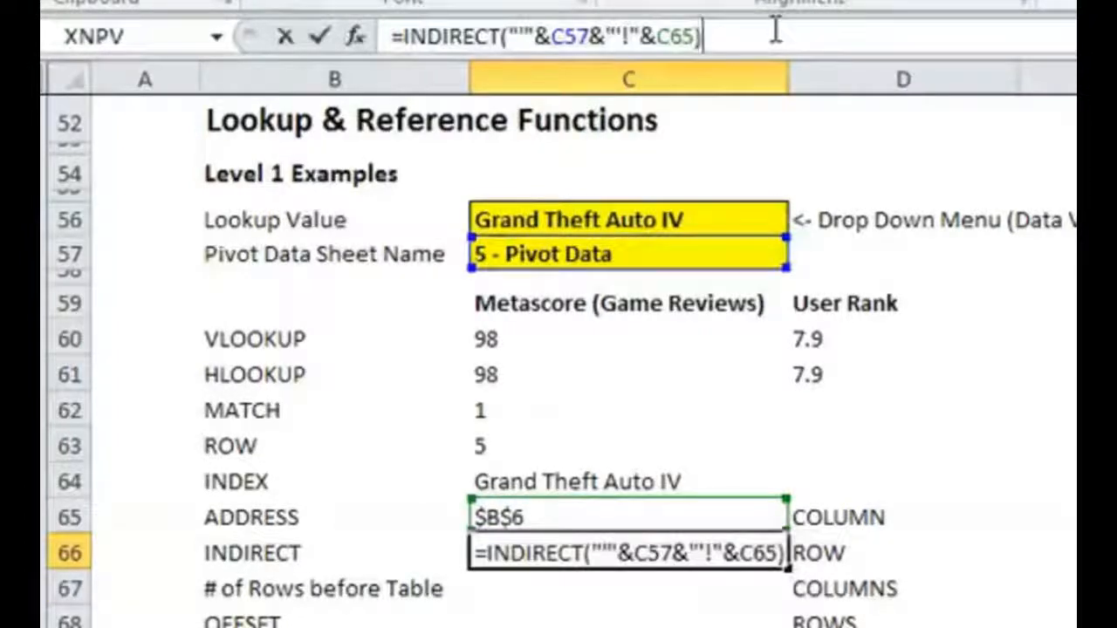
{"action": "key", "text": "Return"}
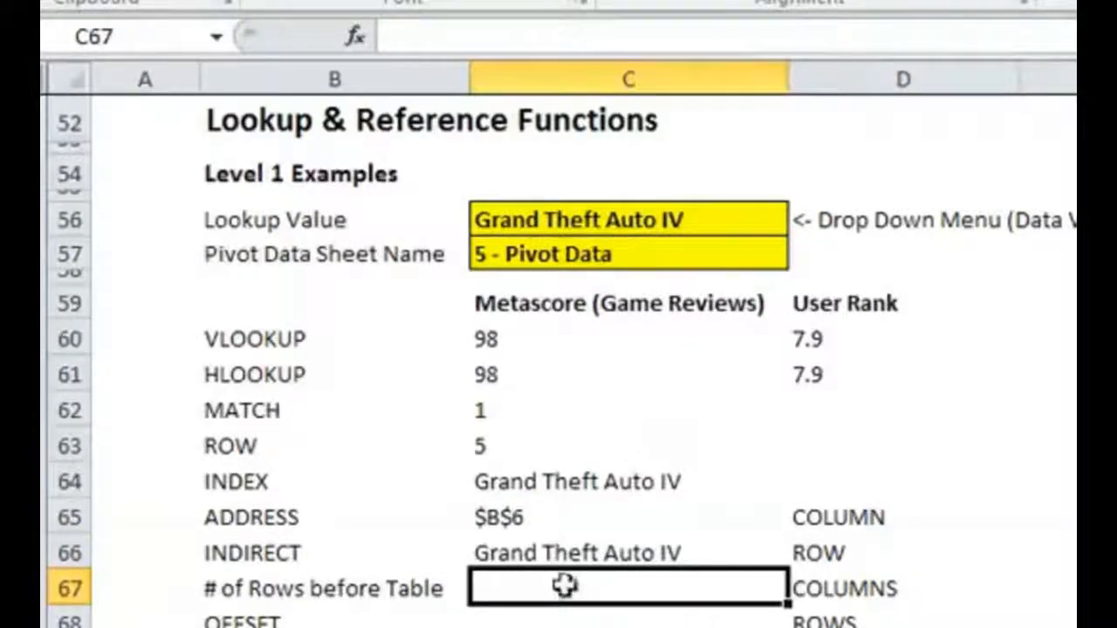
{"action": "key", "text": "Up"}
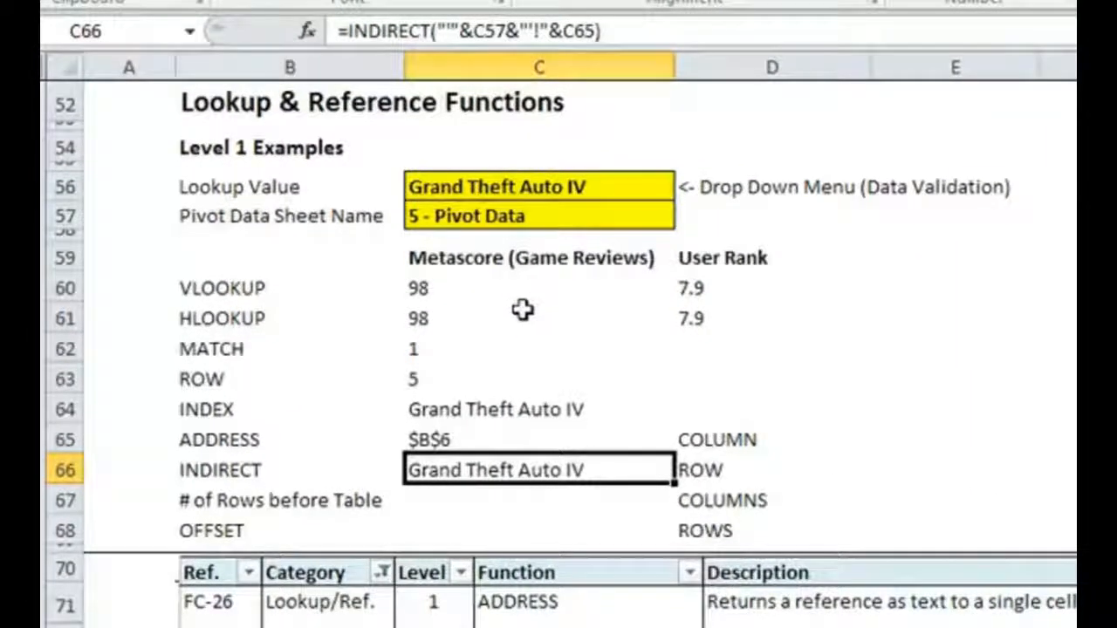
- In E65 beside COLUMN, enter a COLUMN formula that references G1
{"action": "left_click", "coordinate": [559, 499]}
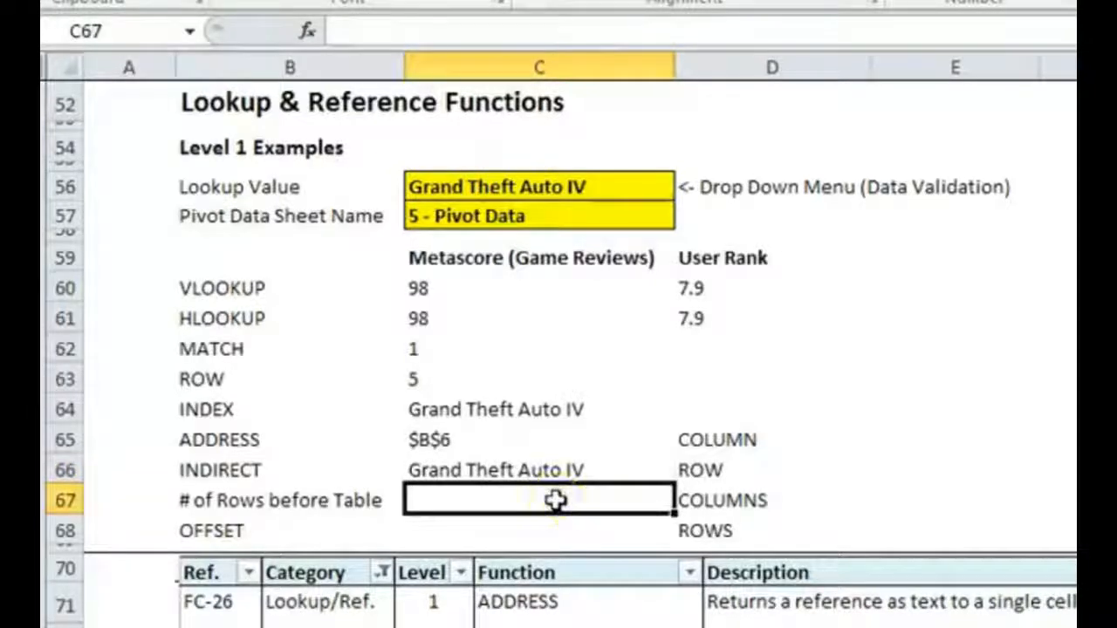
{"action": "key", "text": "Up"}
{"action": "key", "text": "Right"}
{"action": "key", "text": "Right"}
{"action": "key", "text": "Up"}
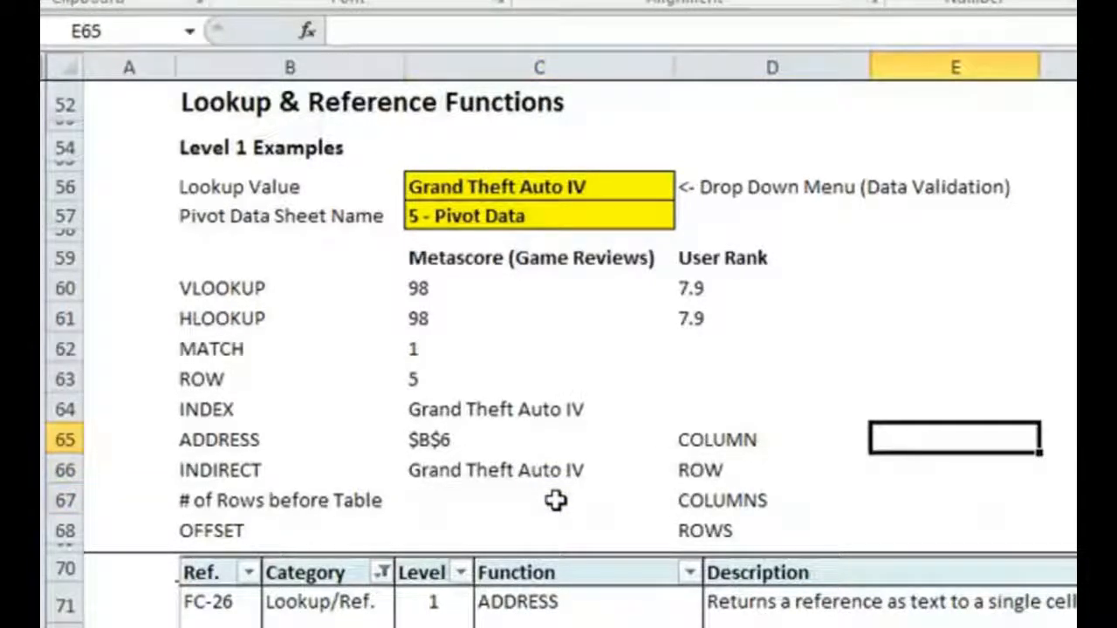
{"action": "key", "text": "Left"}
{"action": "key", "text": "Left"}
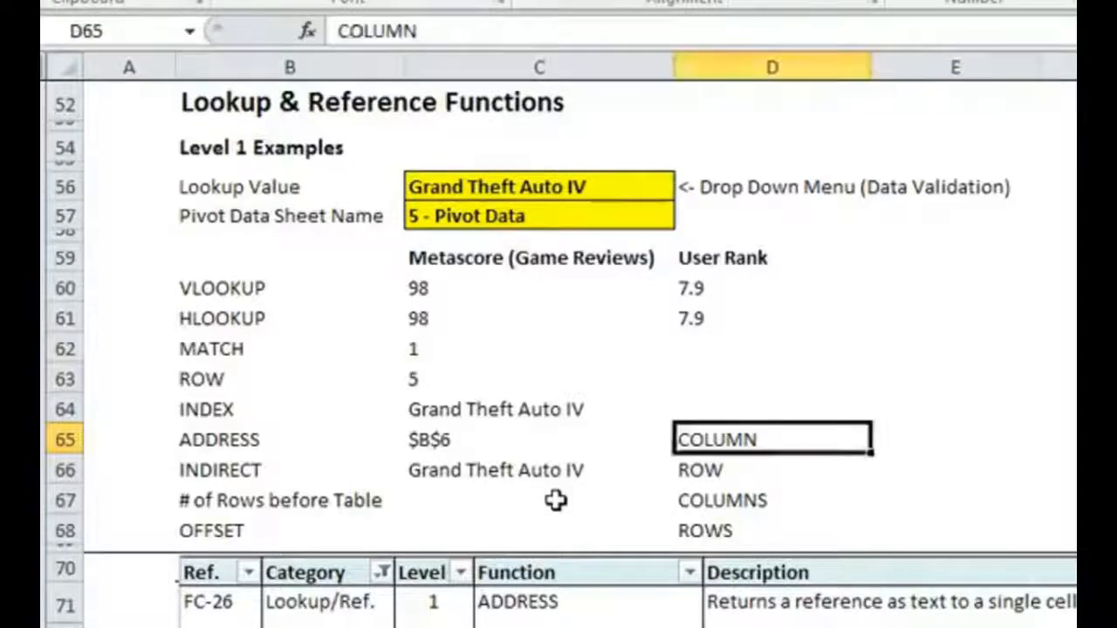
{"action": "key", "text": "Right"}
{"action": "key", "text": "Right"}
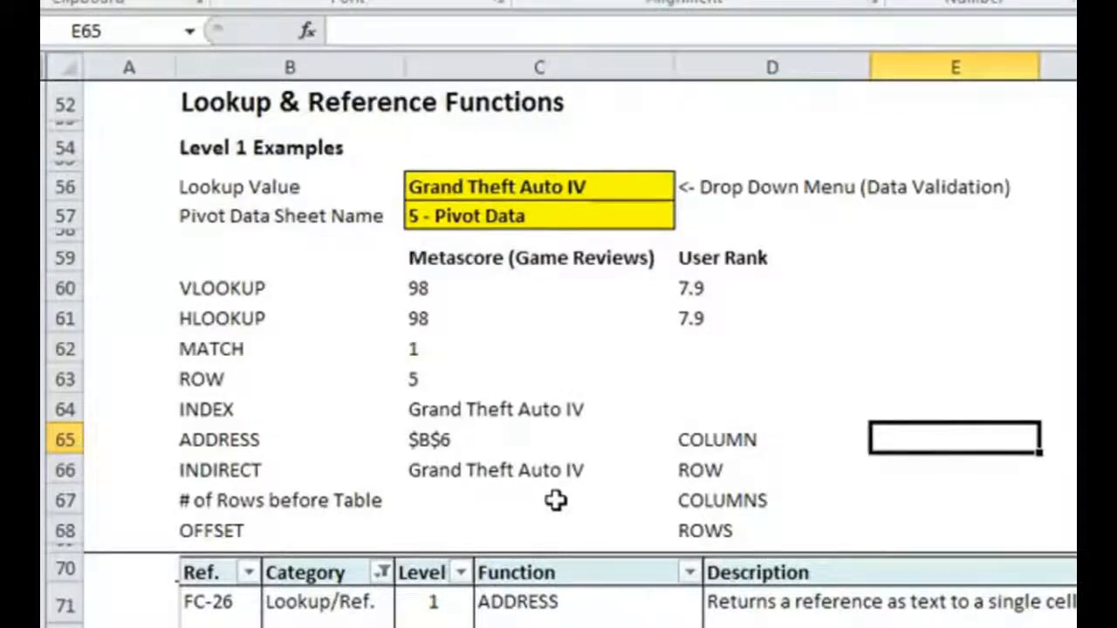
{"action": "type", "text": "=COLUMN("}
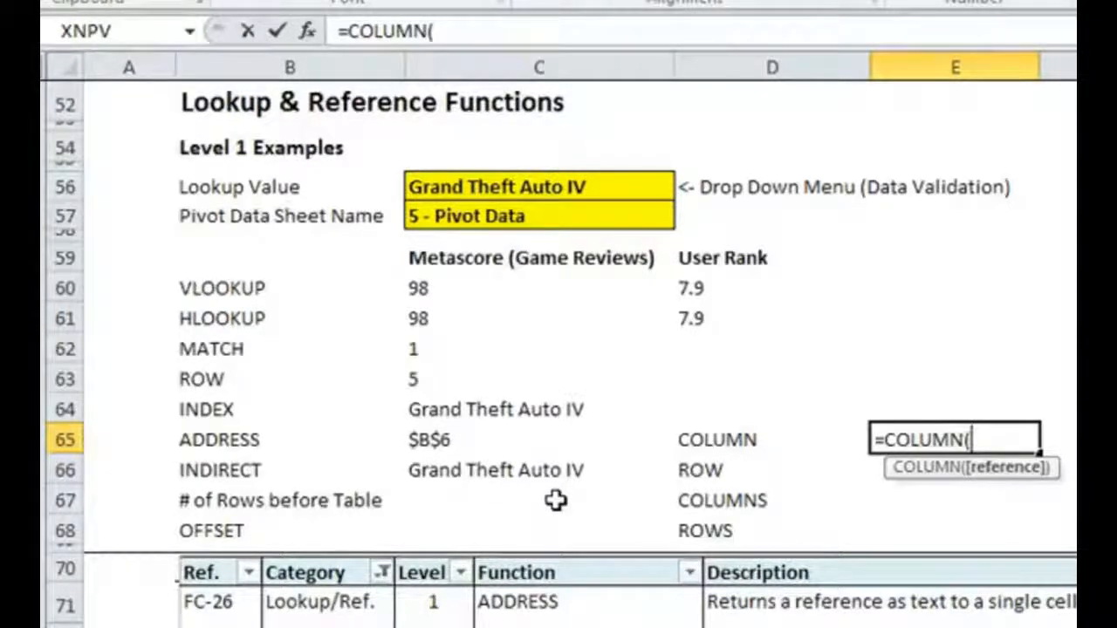
{"action": "type", "text": "G1)"}
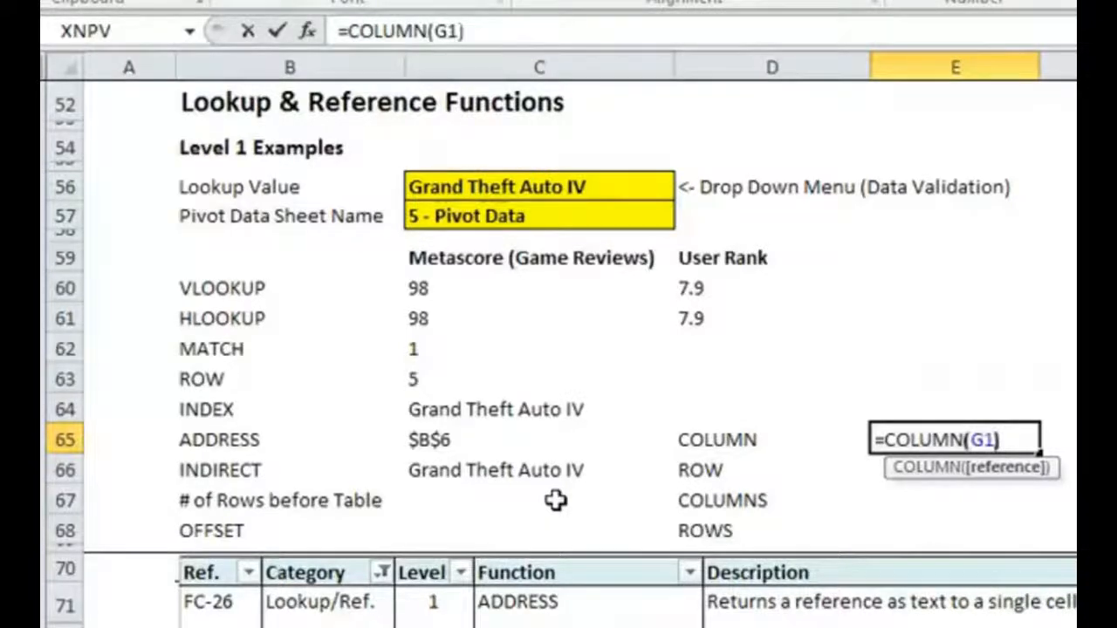
{"action": "key", "text": "Return"}
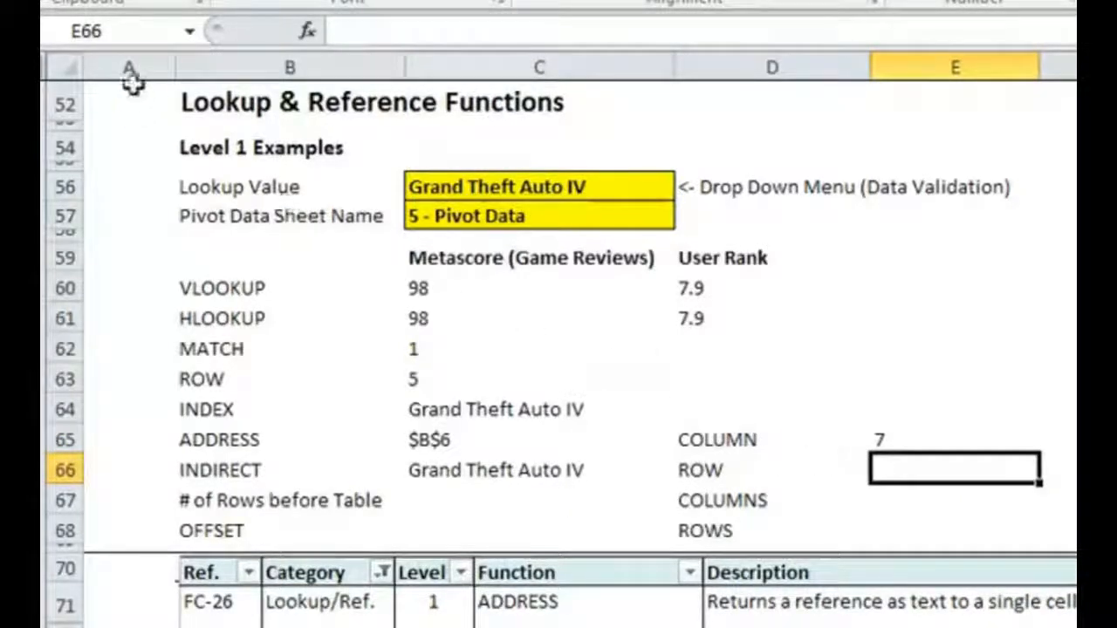
- Select whole columns starting from A and the rows above the function table to check how many they span
{"action": "left_click_drag", "start_coordinate": [117, 66], "coordinate": [1116, 97]}
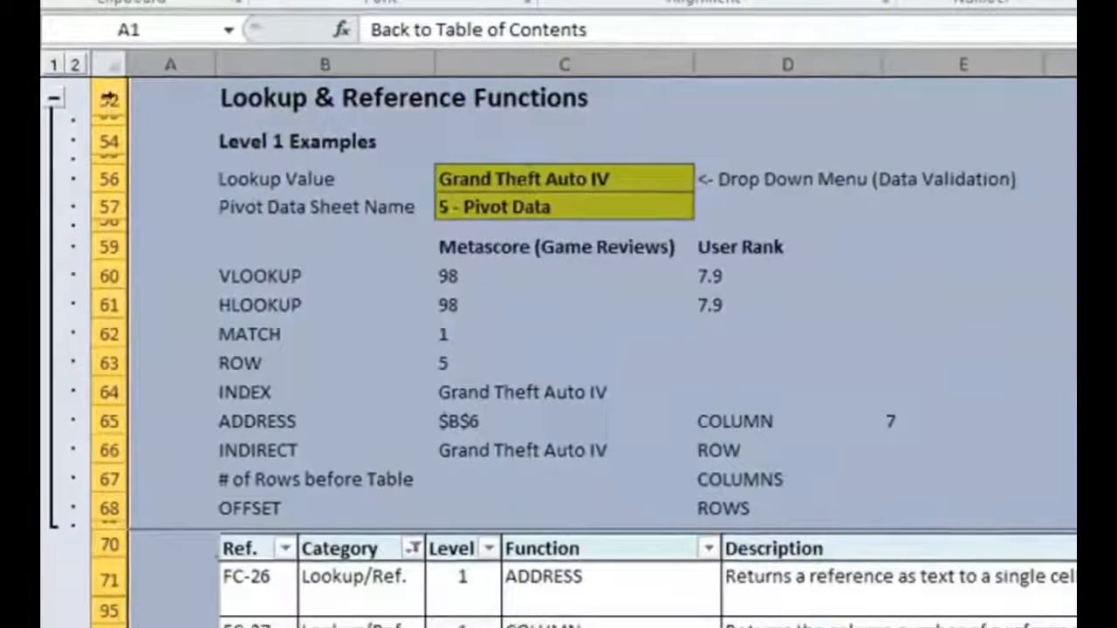
{"action": "left_click", "coordinate": [204, 239]}
{"action": "left_click_drag", "start_coordinate": [103, 99], "coordinate": [109, 434]}
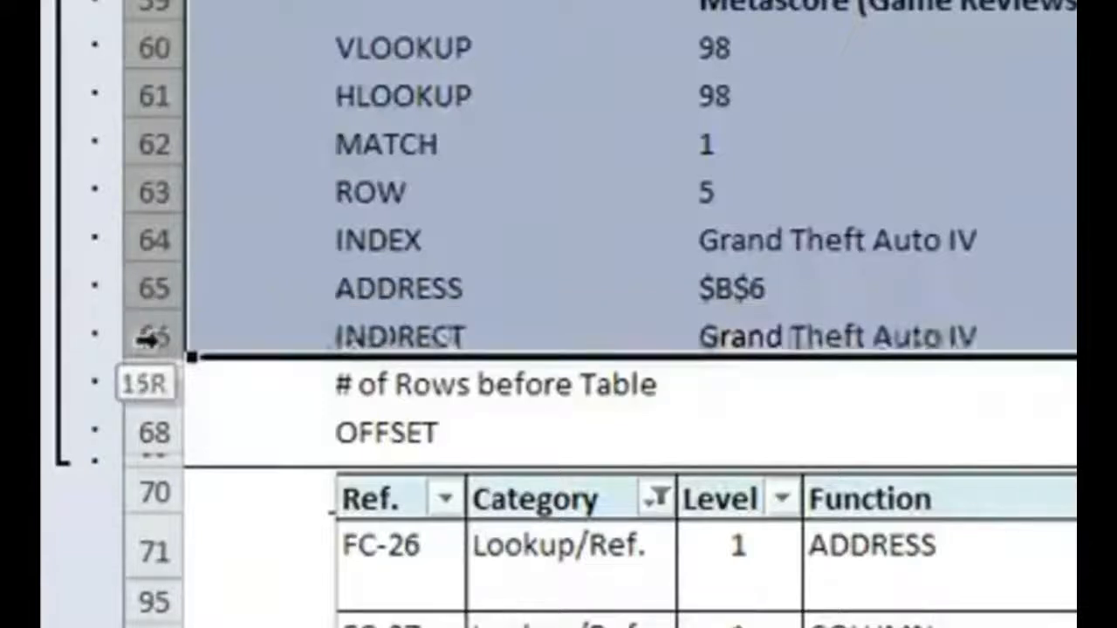
{"action": "left_click_drag", "start_coordinate": [147, 340], "coordinate": [152, 144]}
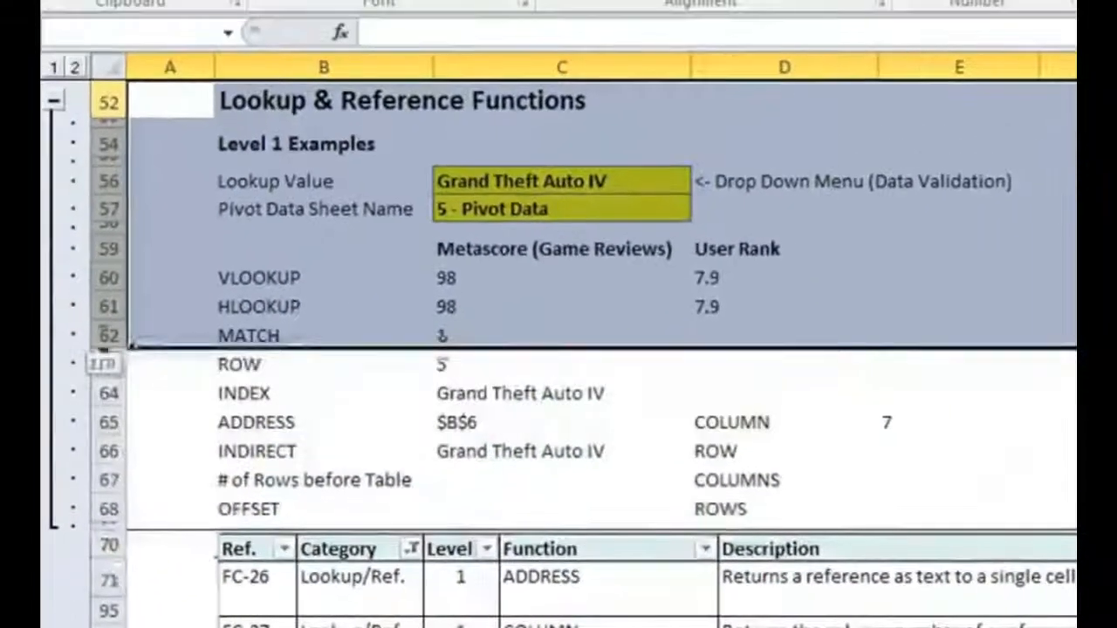
- Select the Metascore results in C60:C63 and examine the status bar statistics and the options for customizing them
{"action": "left_click_drag", "start_coordinate": [96, 345], "coordinate": [98, 379]}
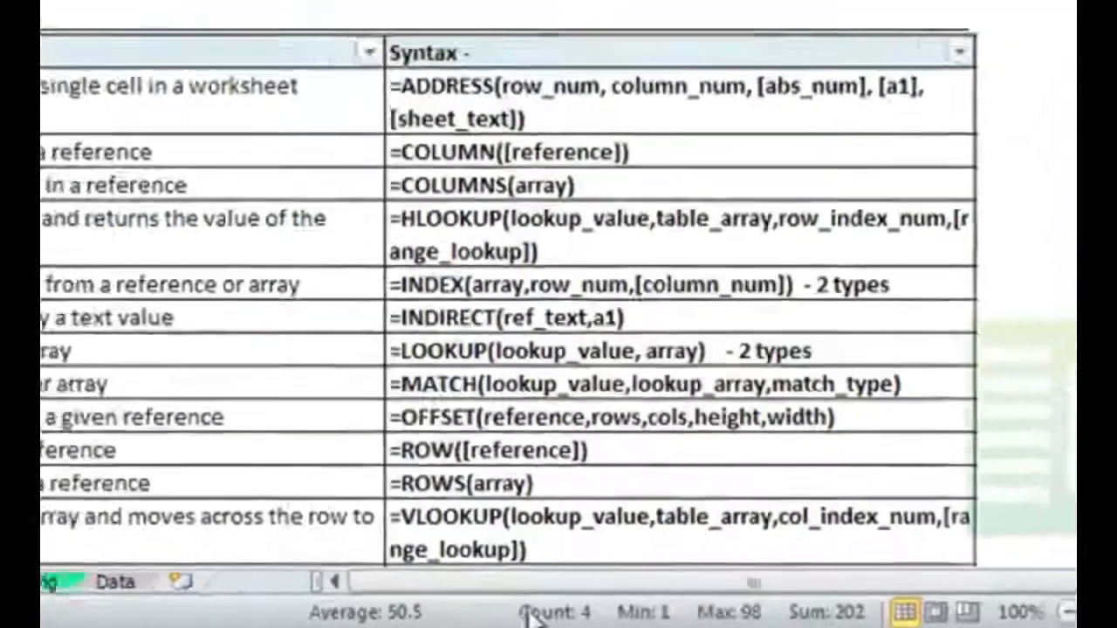
{"action": "right_click", "coordinate": [552, 611]}
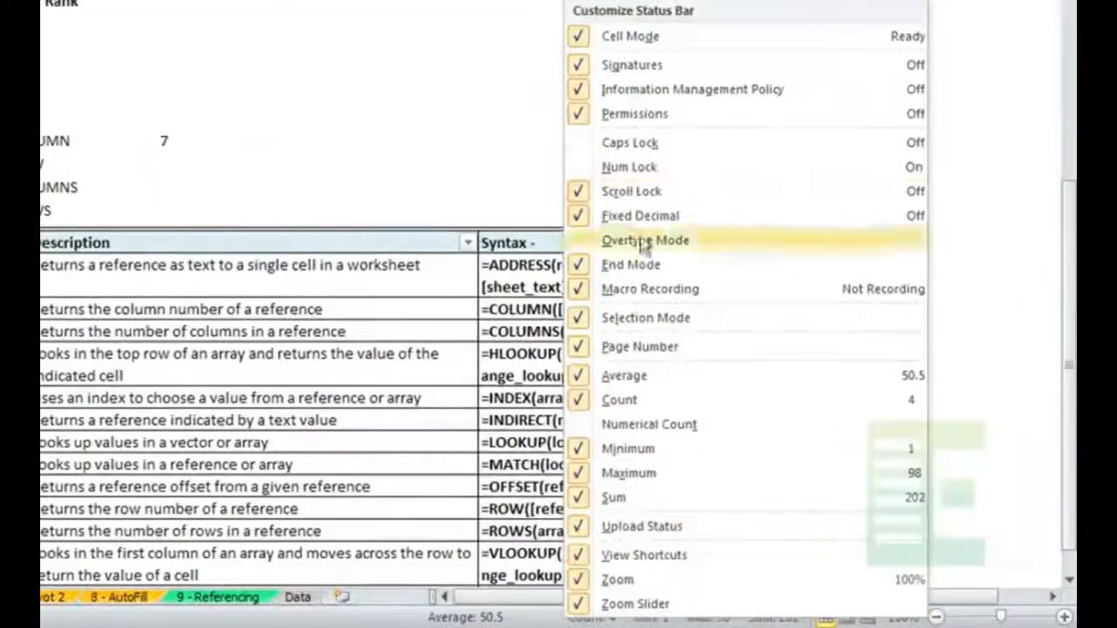
{"action": "left_click", "coordinate": [397, 168]}
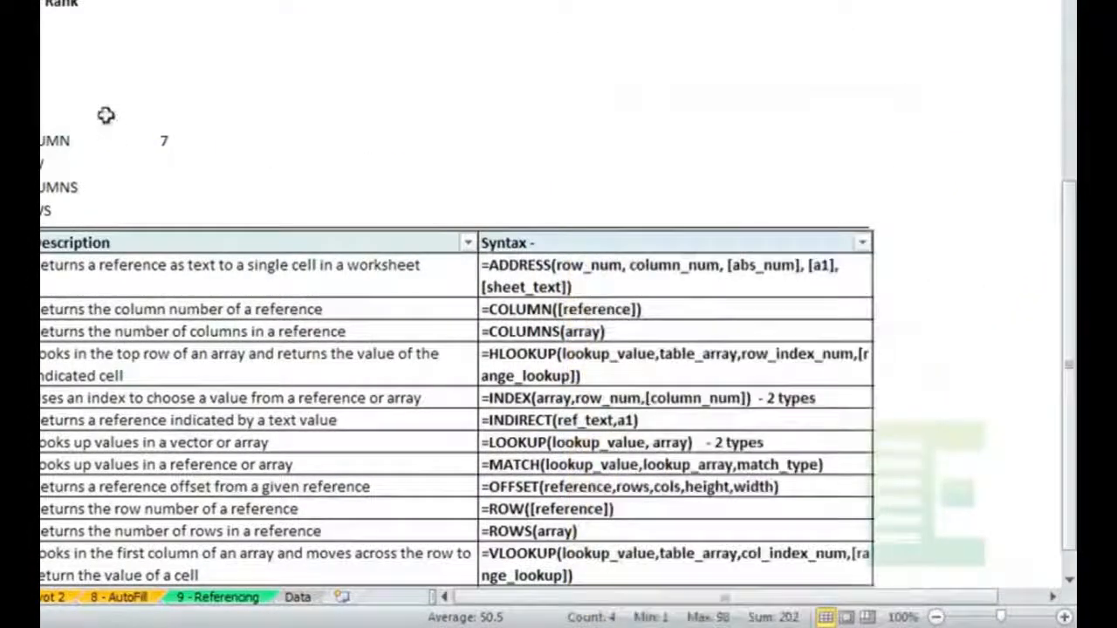
{"action": "left_click", "coordinate": [105, 115]}
- In E66 beside ROW, enter a ROW formula around an INDIRECT of the address in C65
{"action": "left_click", "coordinate": [281, 170]}
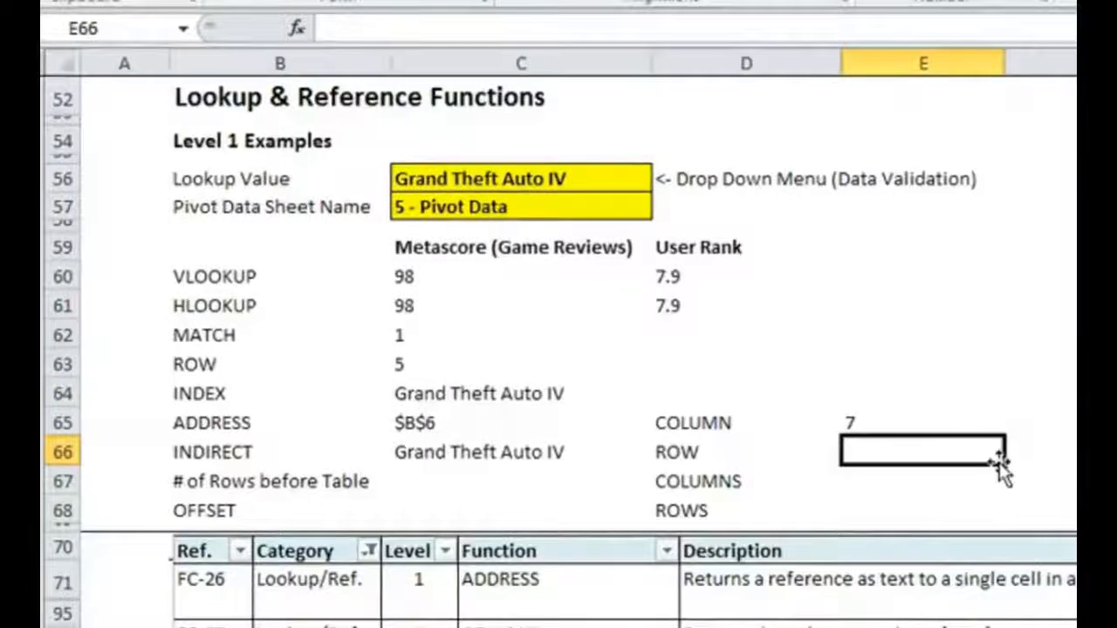
{"action": "type", "text": "=ROW("}
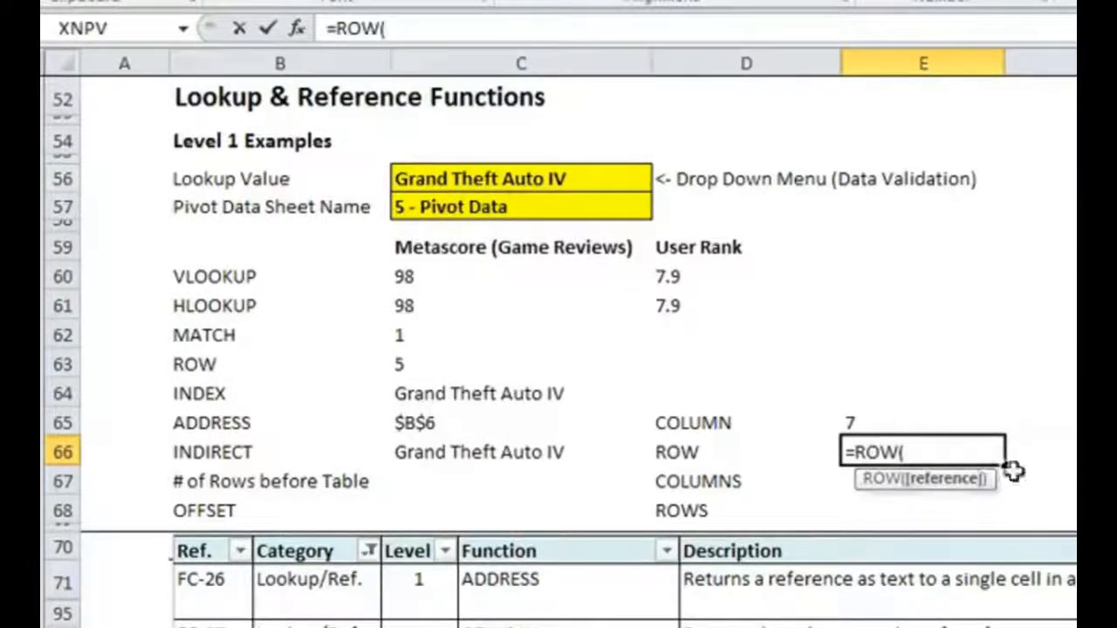
{"action": "type", "text": "INDI"}
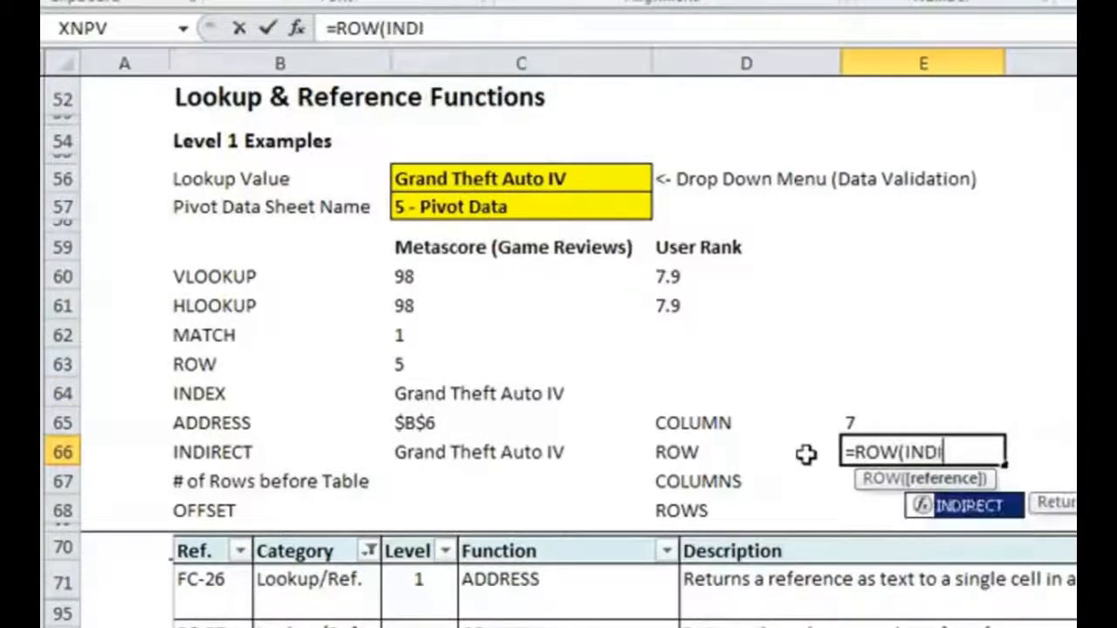
{"action": "type", "text": "RECT("}
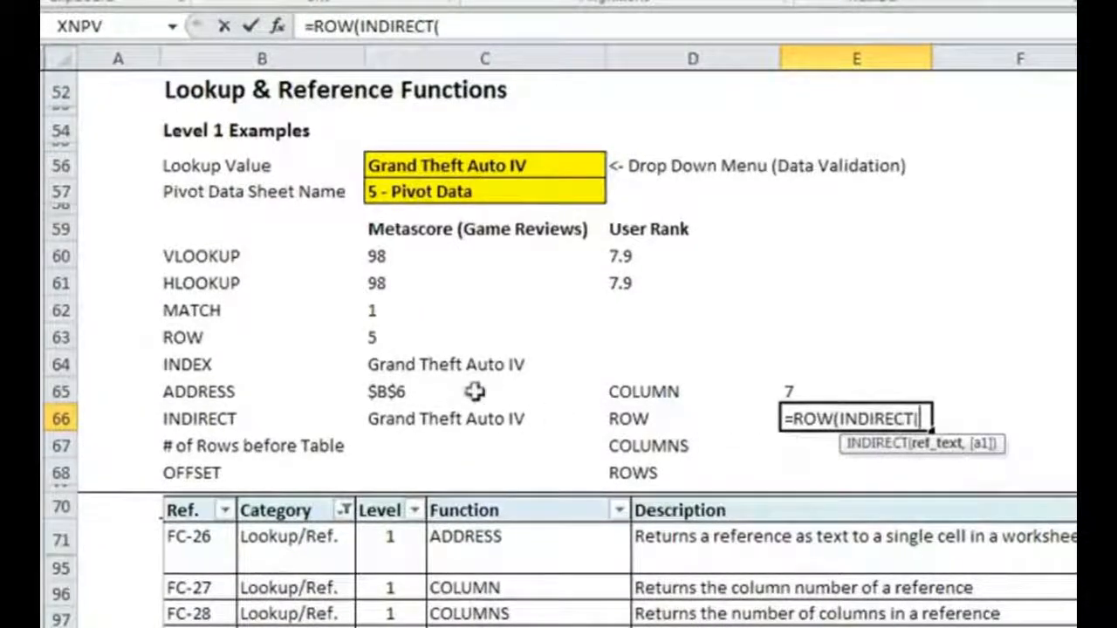
{"action": "left_click", "coordinate": [473, 391]}
{"action": "type", "text": ")"}
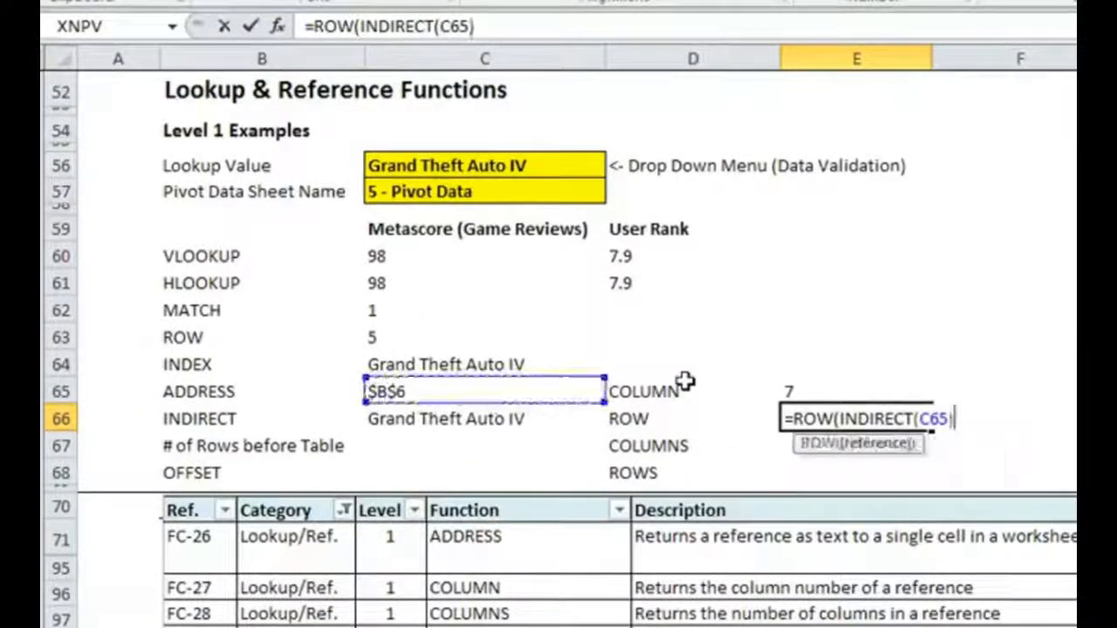
{"action": "key", "text": "Return"}
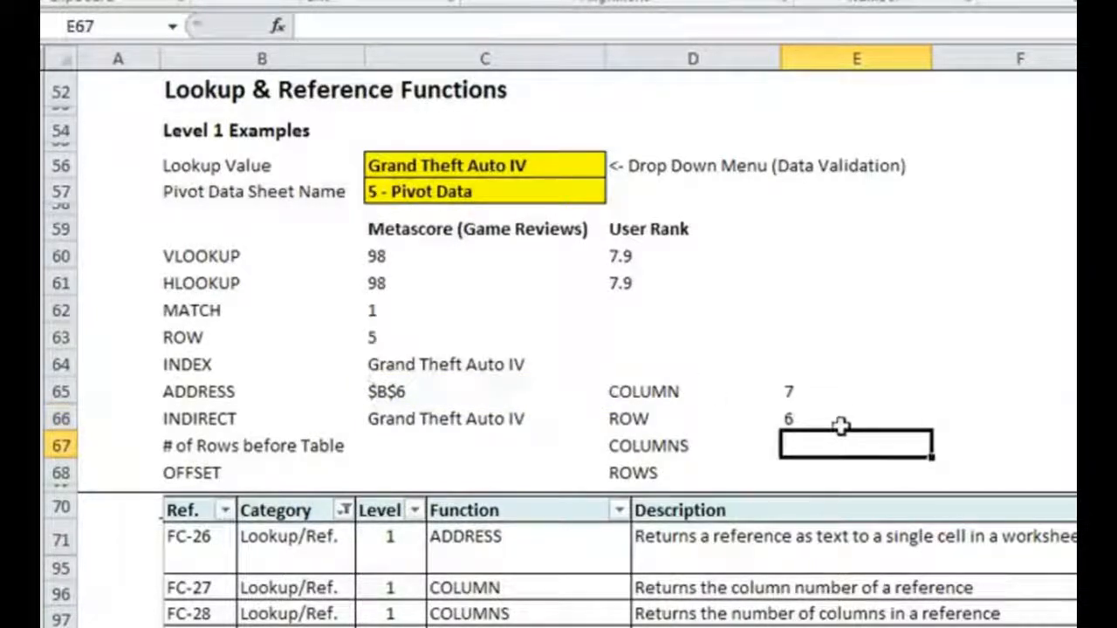
- In E67 beside COLUMNS, enter the formula =COLUMNS(MetacriticTable1)
{"action": "type", "text": "=CO"}
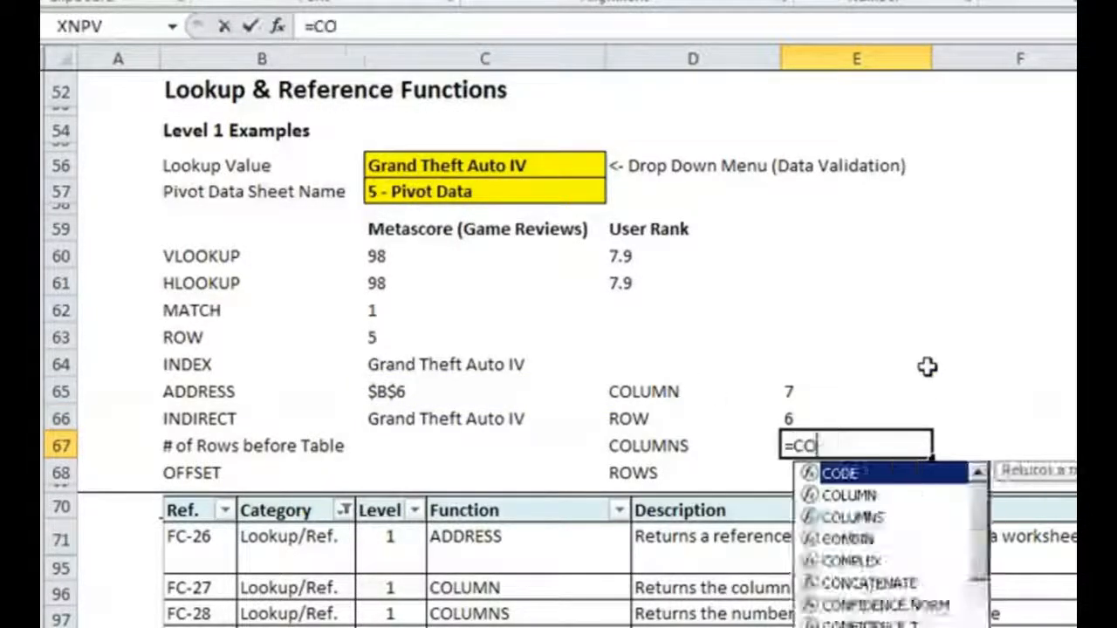
{"action": "type", "text": "LUMNS(Metac"}
{"action": "key", "text": "Tab"}
{"action": "type", "text": ")"}
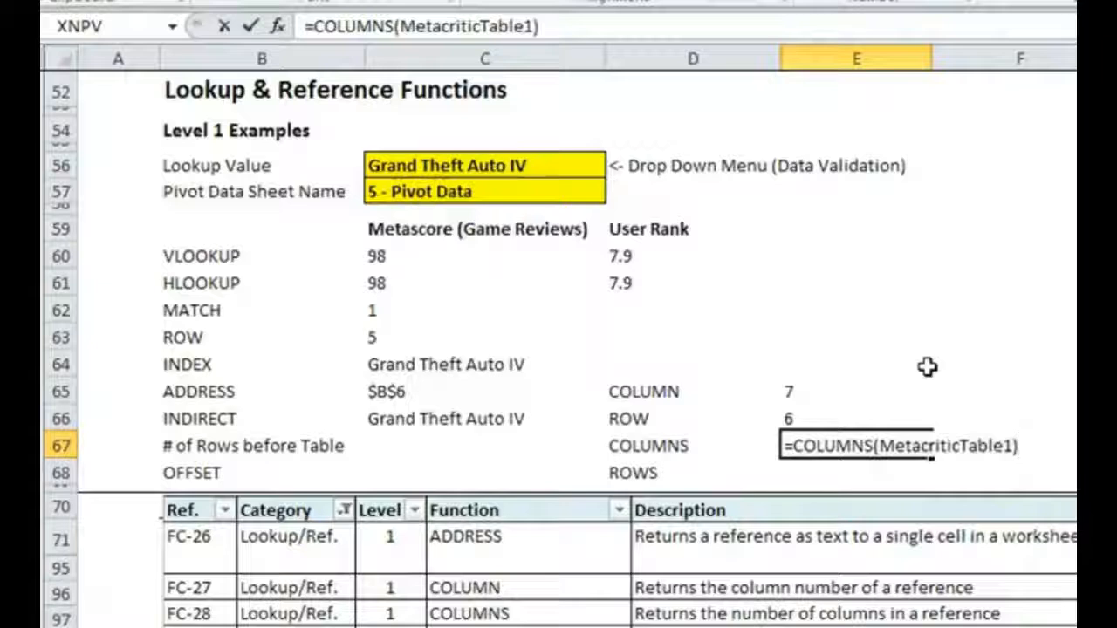
{"action": "key", "text": "Return"}
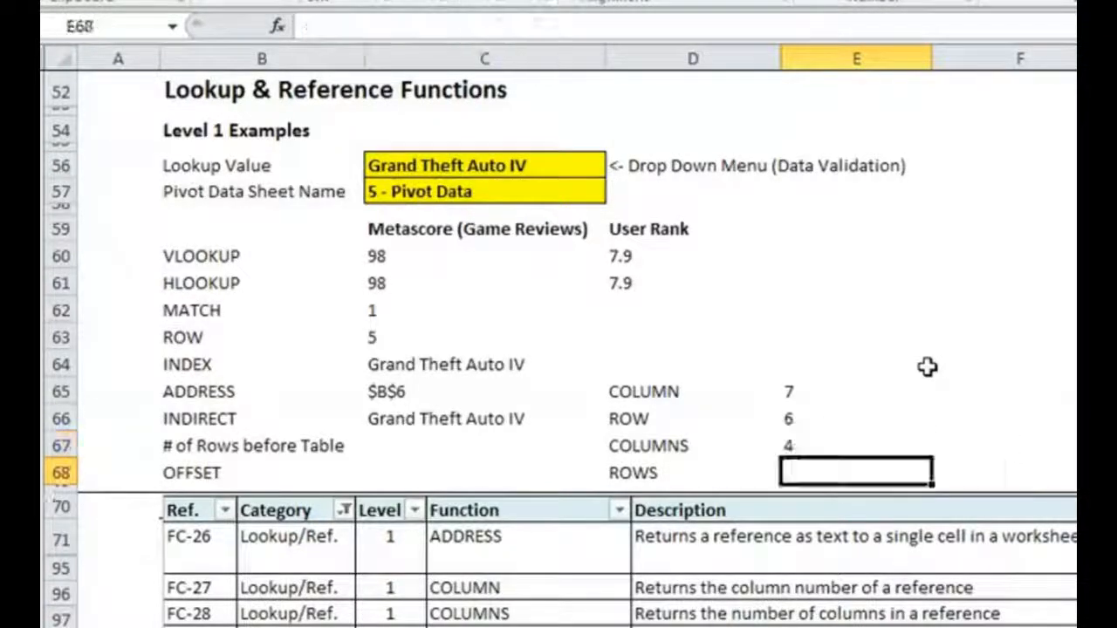
- Jump to the named range MetacriticTable1 to see which cells it covers, and return to the Function Examples sheet
{"action": "left_click", "coordinate": [216, 31]}
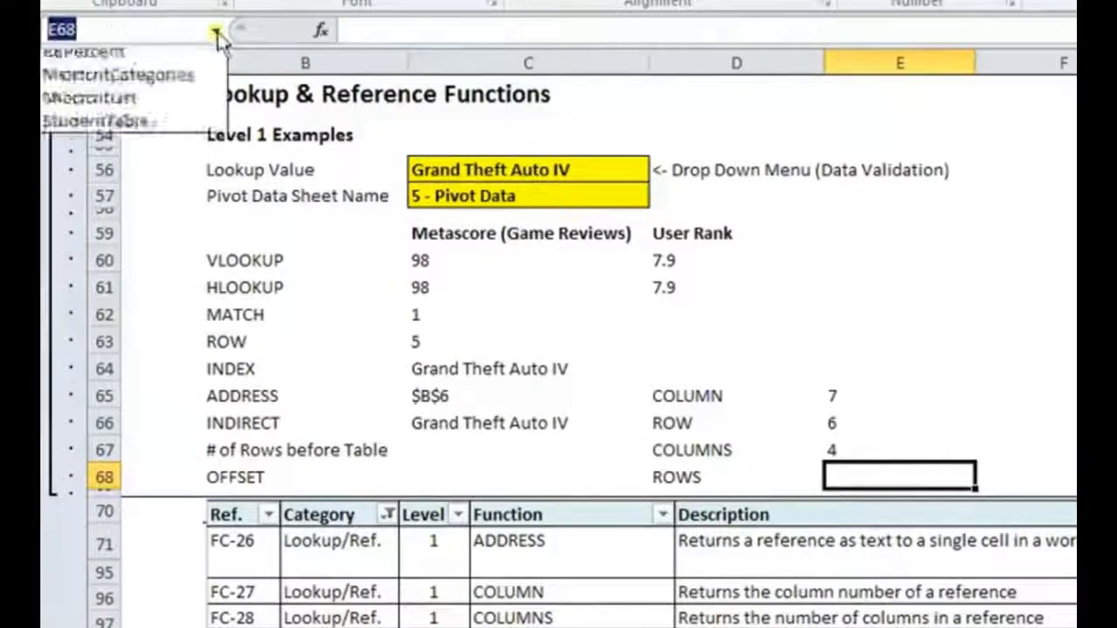
{"action": "left_click", "coordinate": [237, 152]}
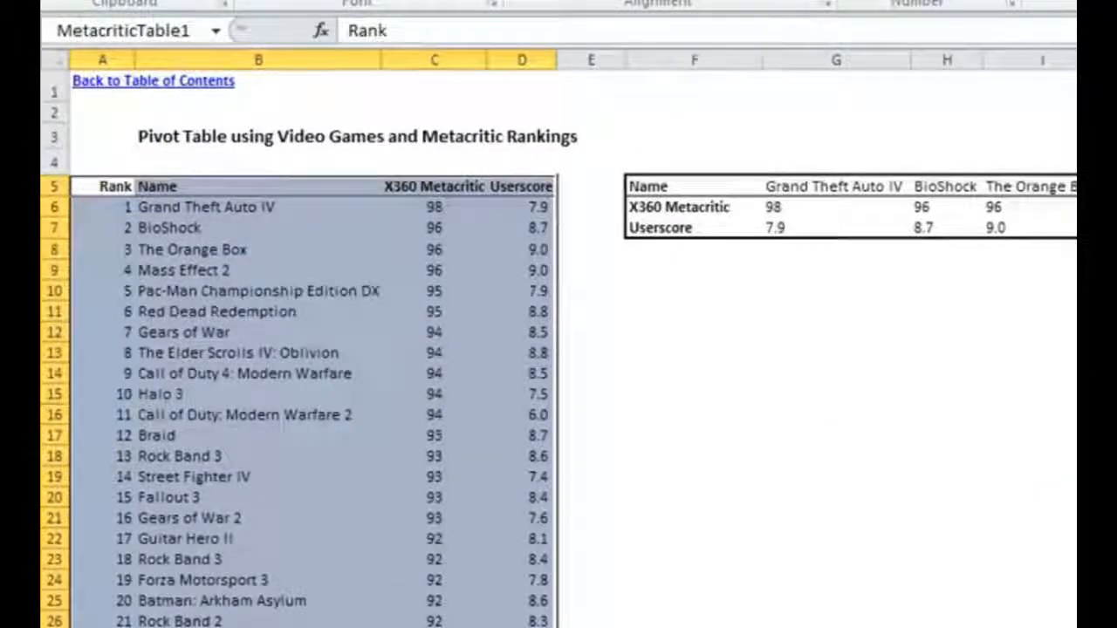
{"action": "key", "text": "ctrl+Page_Up"}
- In E68 beside ROWS, enter the formula =ROWS(MetacriticTable1)
{"action": "type", "text": "="}
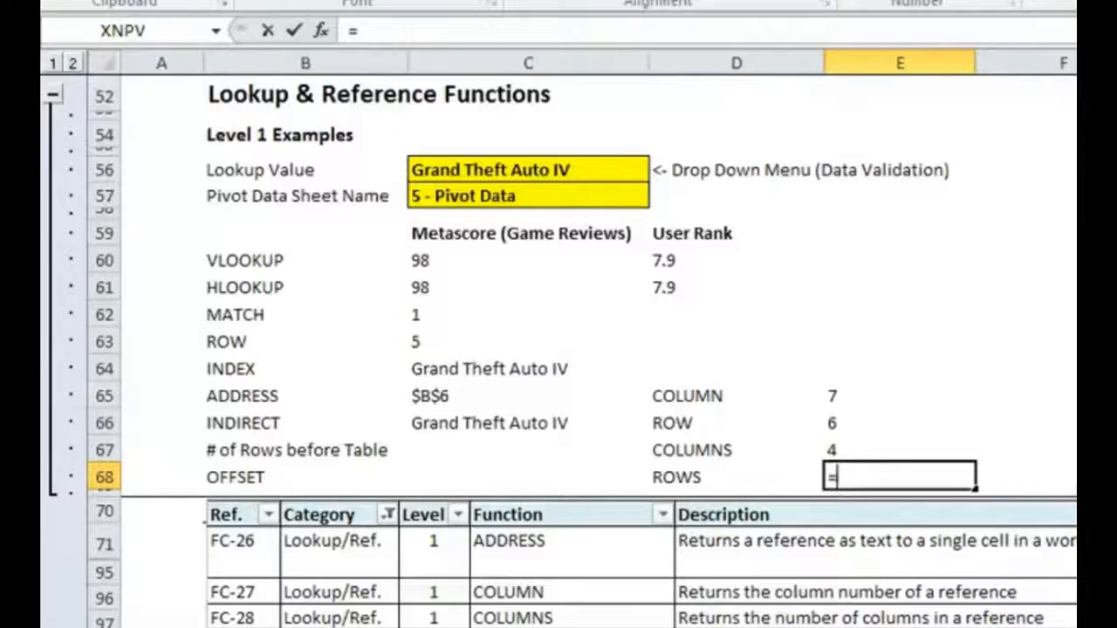
{"action": "type", "text": "ROWS(Metac"}
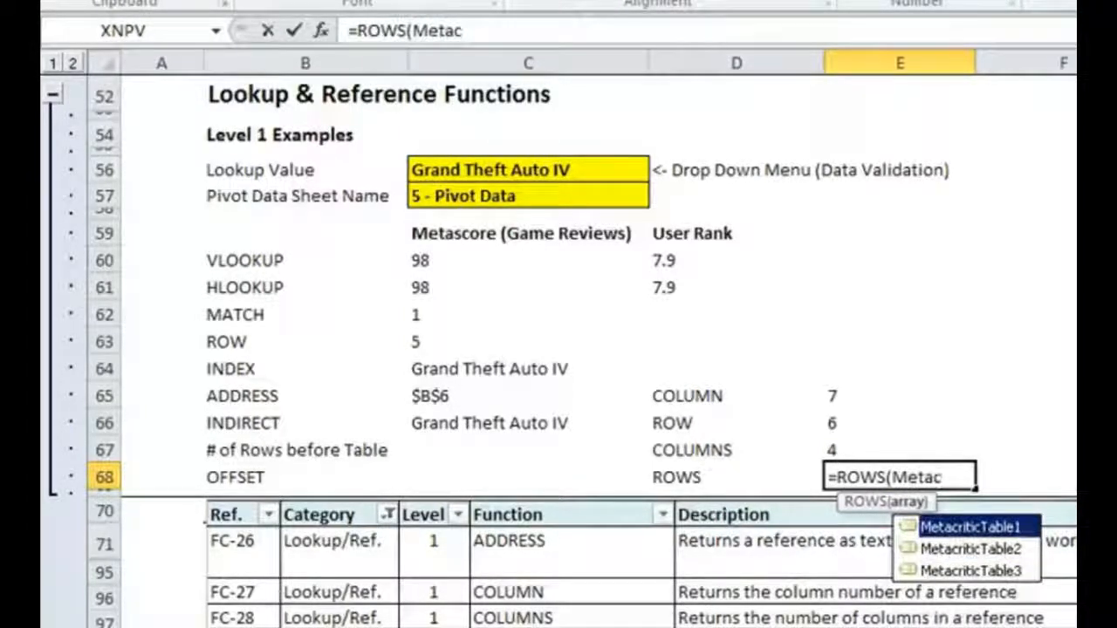
{"action": "key", "text": "Tab"}
{"action": "type", "text": ")"}
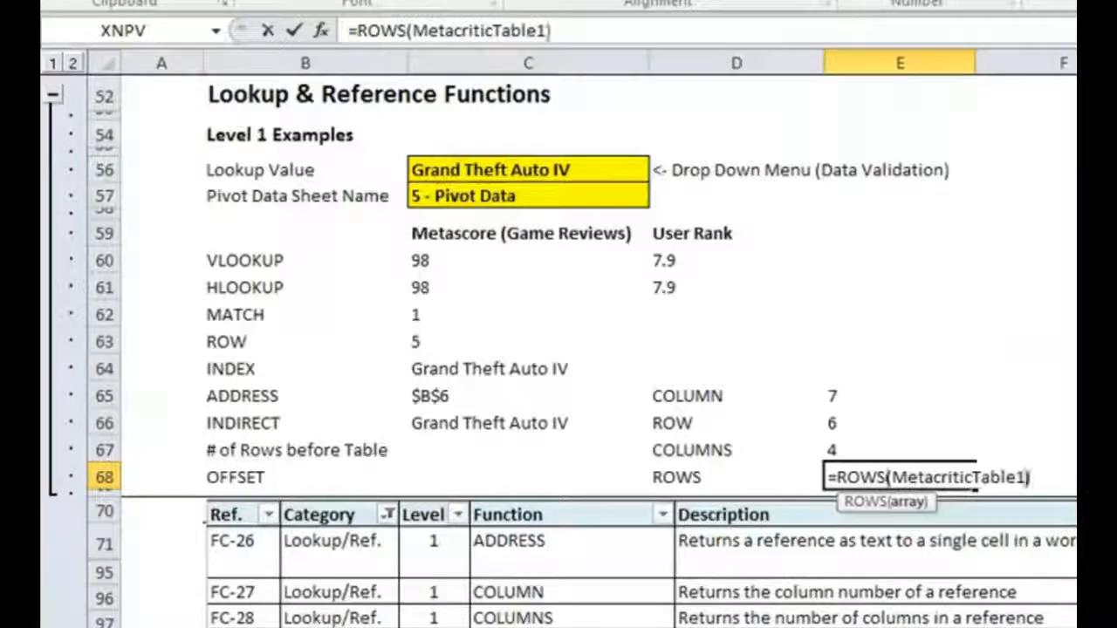
{"action": "key", "text": "Return"}
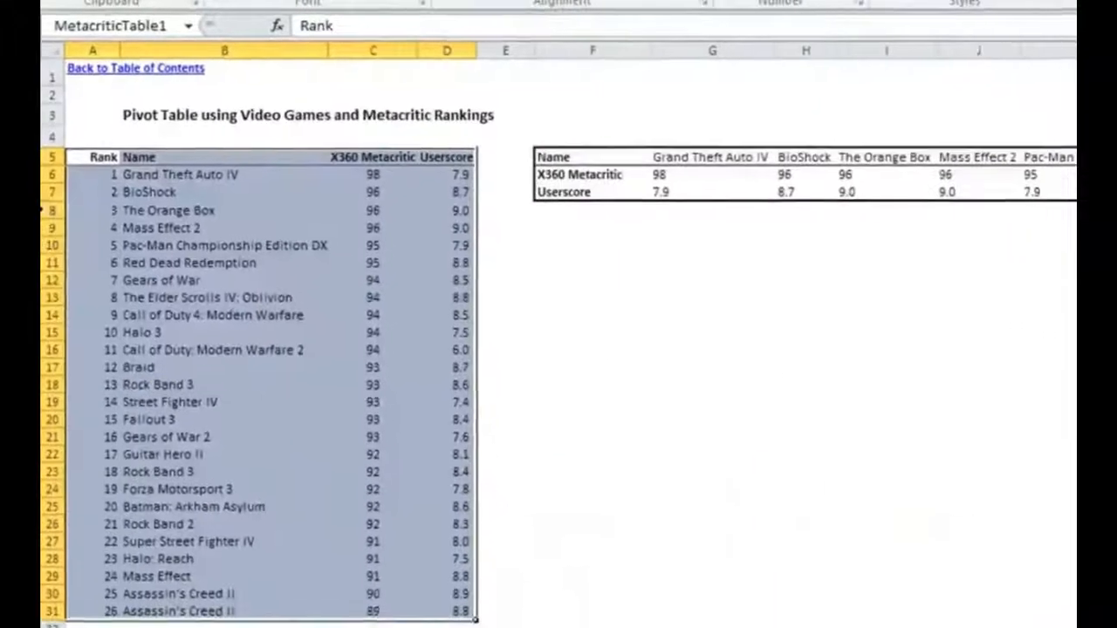
- Select rows 5 to 31 on the Pivot Data sheet to check the table's height, and review the COLUMNS and ROWS formulas
{"action": "left_click_drag", "start_coordinate": [45, 155], "coordinate": [46, 605]}
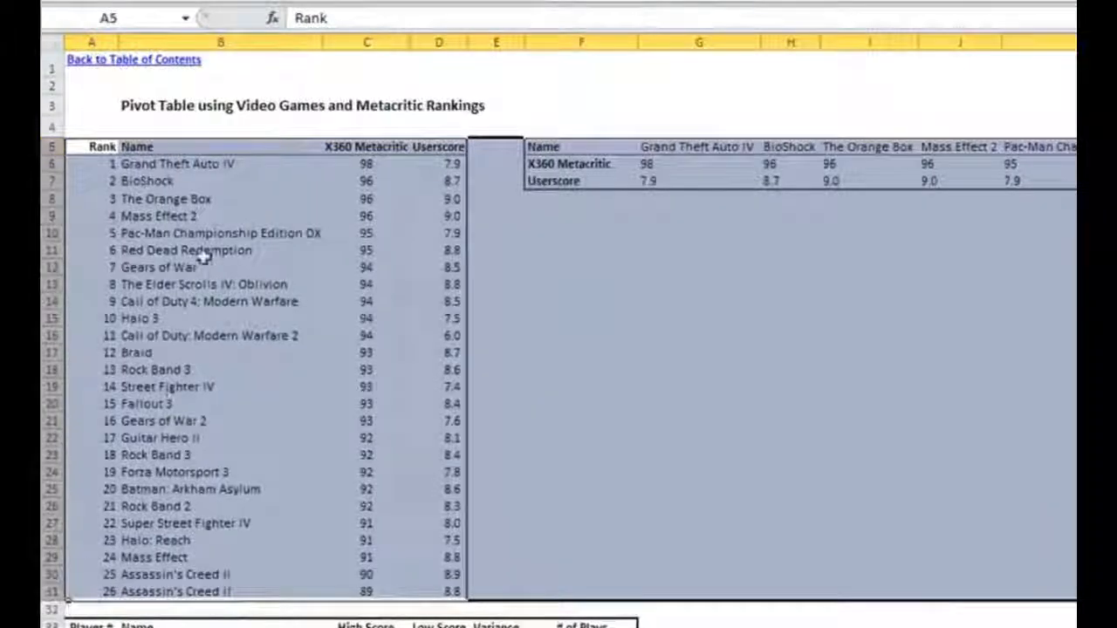
{"action": "left_click", "coordinate": [209, 201]}
{"action": "left_click", "coordinate": [898, 397]}
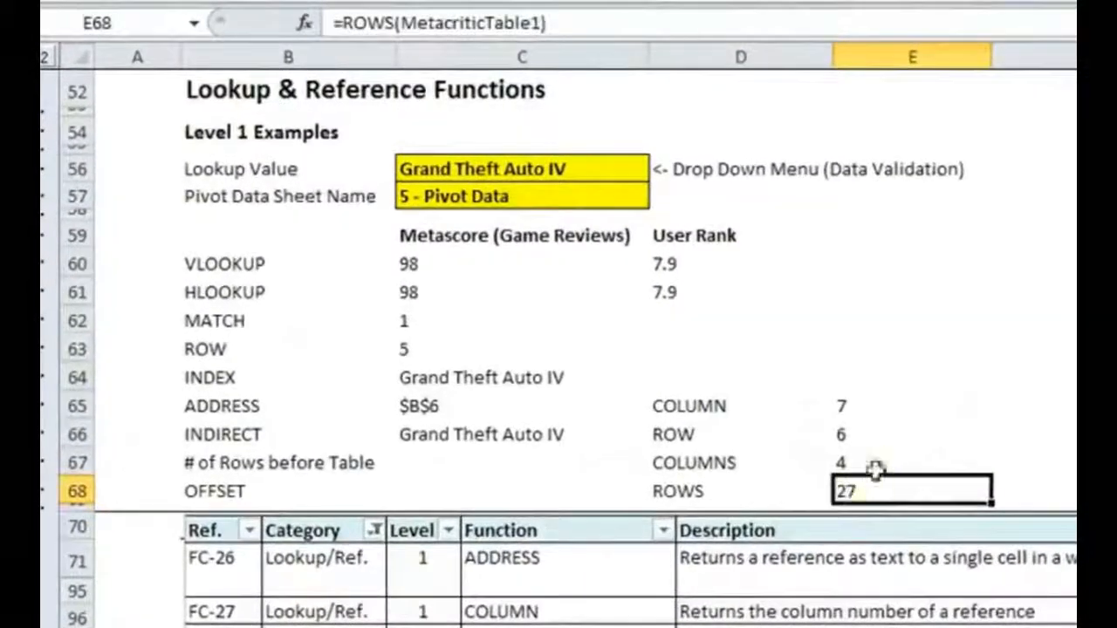
{"action": "left_click", "coordinate": [875, 468]}
{"action": "left_click", "coordinate": [875, 437]}
{"action": "left_click", "coordinate": [890, 466]}
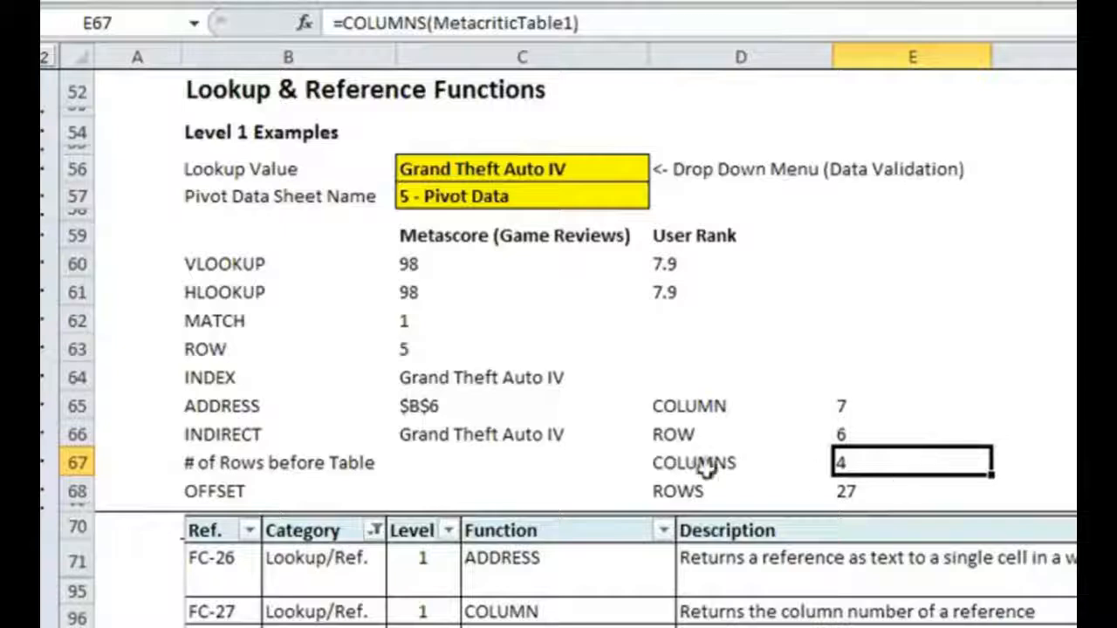
- In C67 beside # of Rows before Table, enter a ROW formula that references MetacriticTable1
{"action": "left_click", "coordinate": [539, 485]}
{"action": "left_click", "coordinate": [586, 460]}
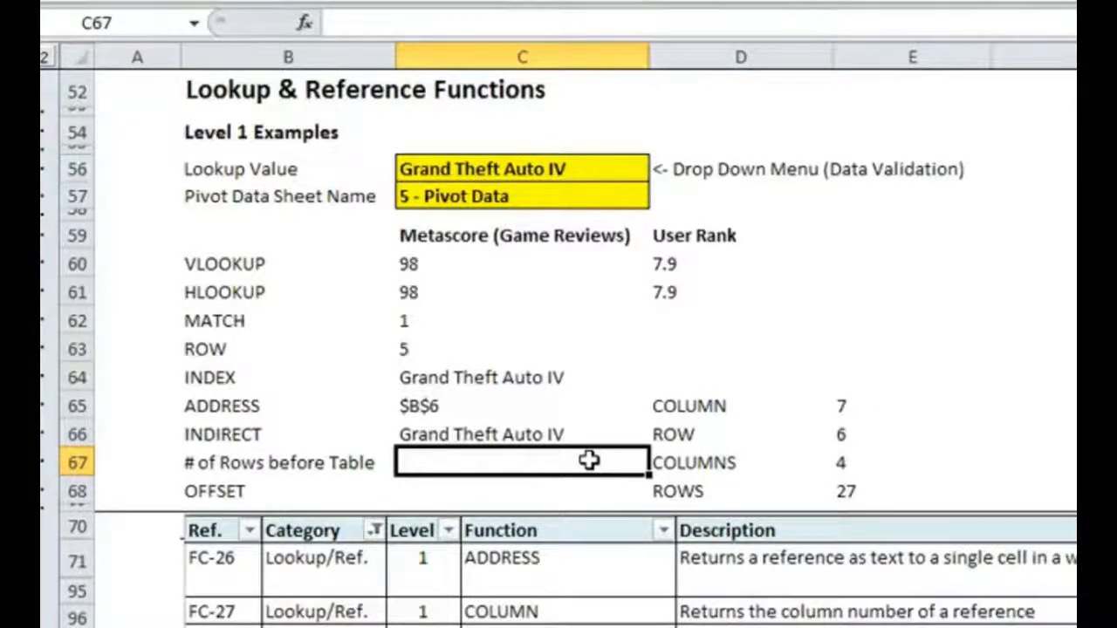
{"action": "type", "text": "=ROW("}
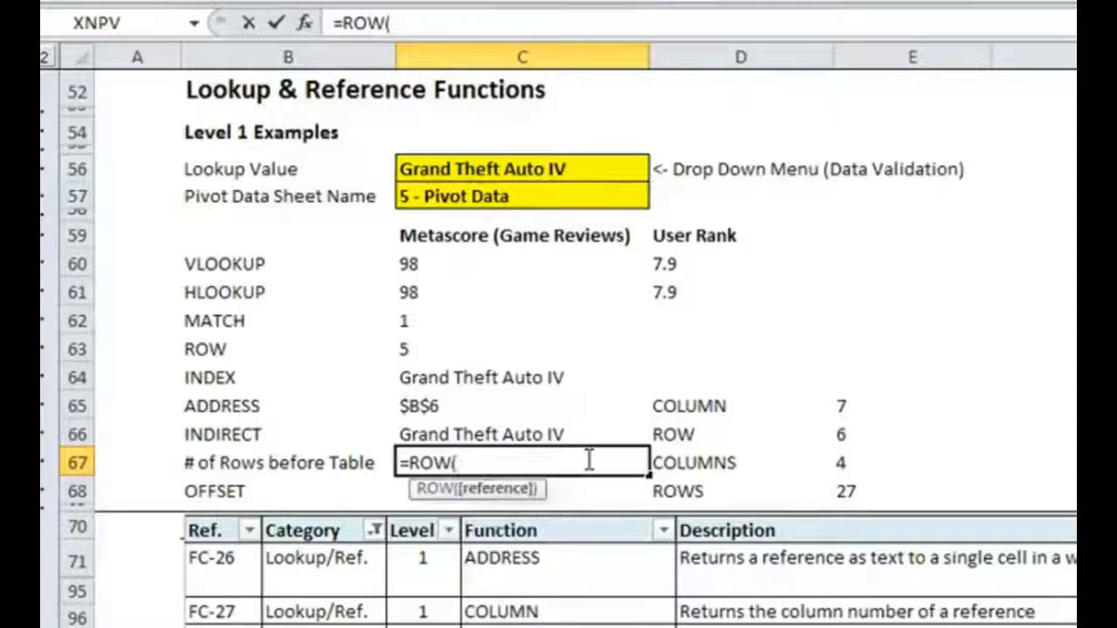
{"action": "type", "text": "Meta"}
{"action": "key", "text": "Tab"}
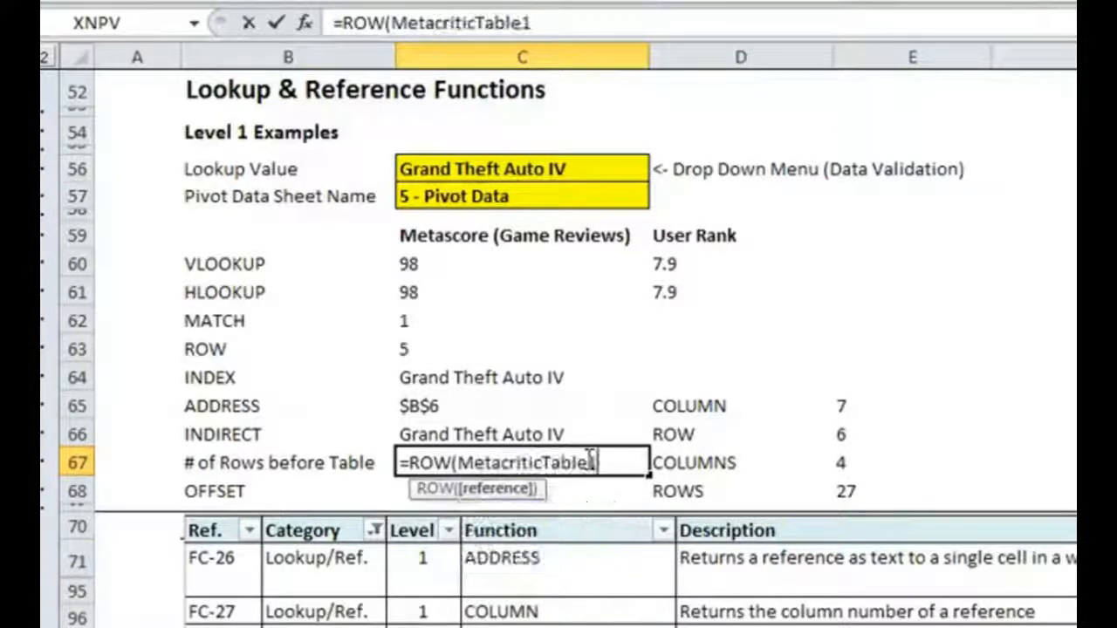
{"action": "key", "text": "Return"}
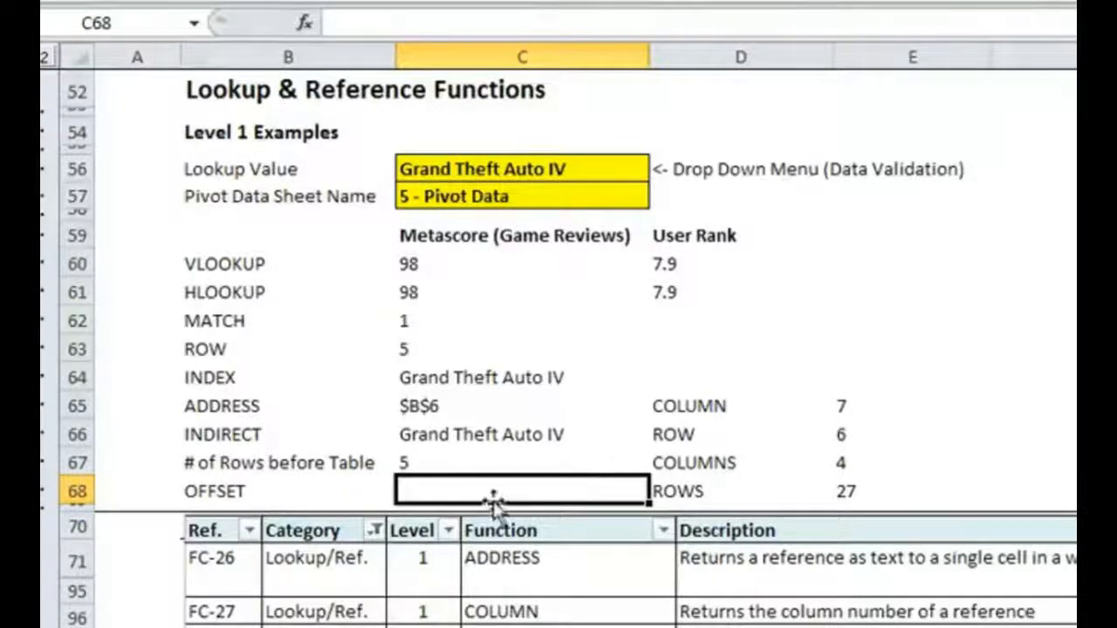
{"action": "type", "text": "=OFFSET("}
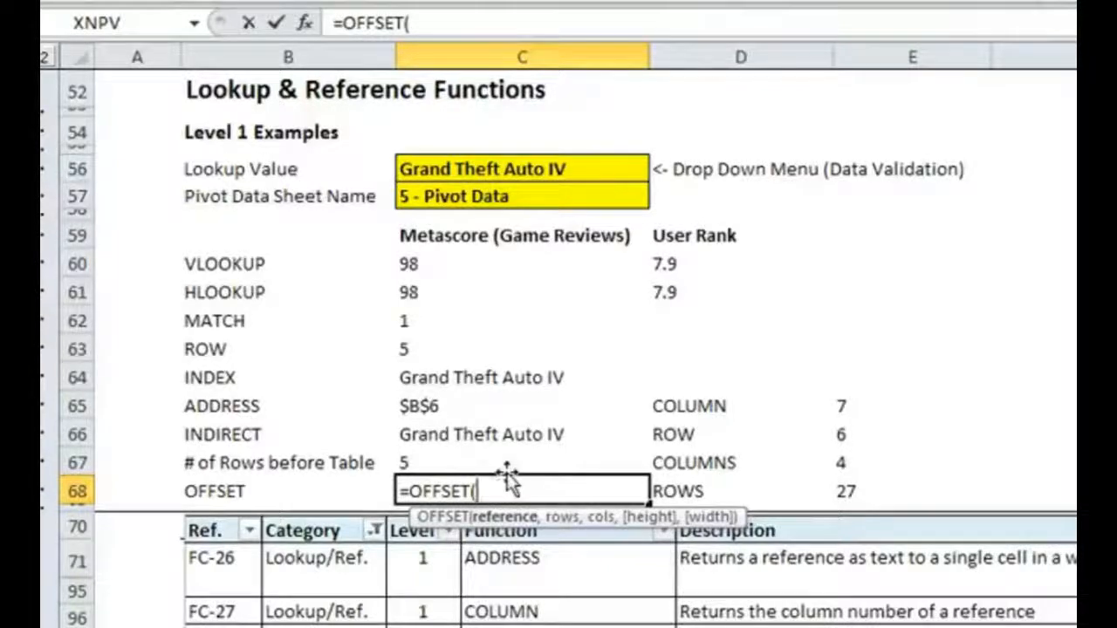
{"action": "key", "text": "Escape"}
- Copy the INDIRECT expression from C66 and use it as the reference argument of an OFFSET formula in C68
{"action": "left_click", "coordinate": [489, 429]}
{"action": "left_click_drag", "start_coordinate": [593, 22], "coordinate": [339, 23]}
{"action": "key", "text": "ctrl+c"}
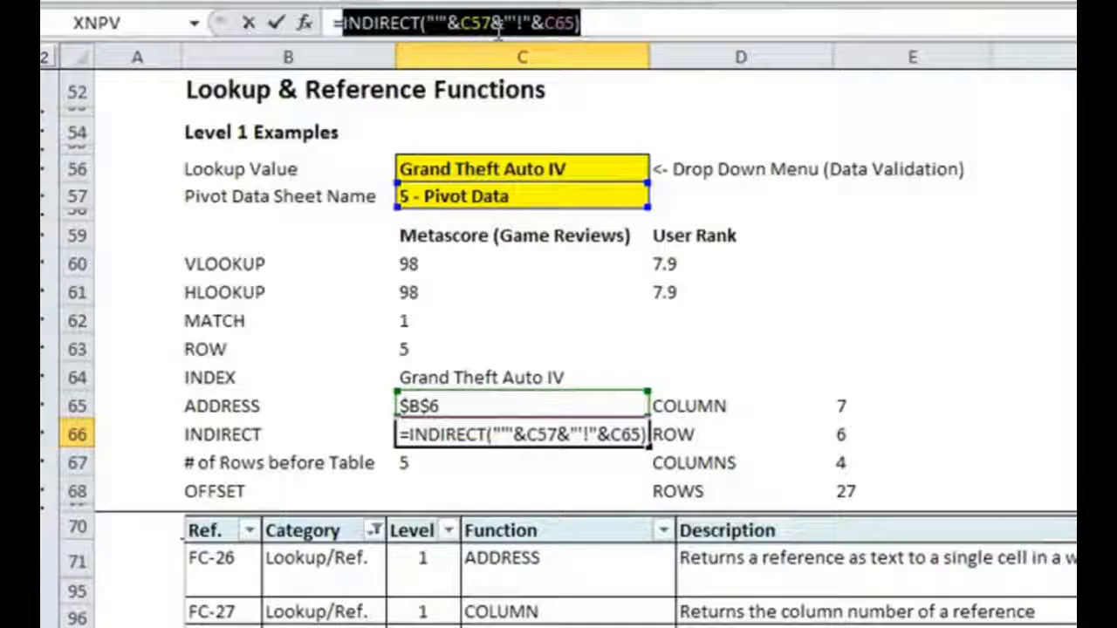
{"action": "key", "text": "Return"}
{"action": "key", "text": "Down"}
{"action": "type", "text": "=OFFSET"}
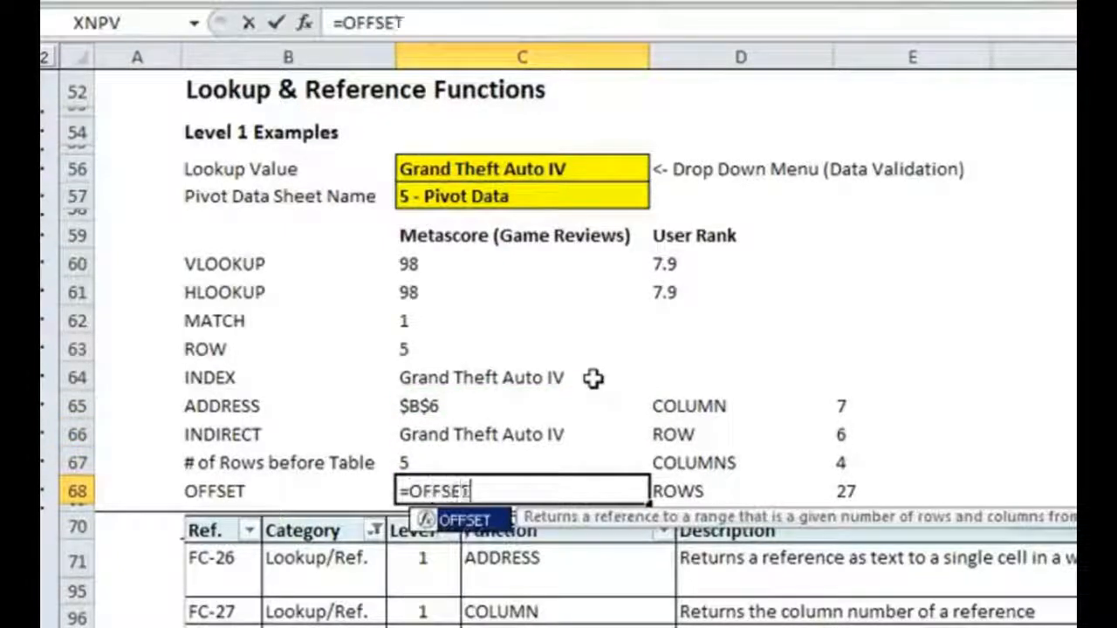
{"action": "type", "text": "("}
{"action": "key", "text": "ctrl+v"}
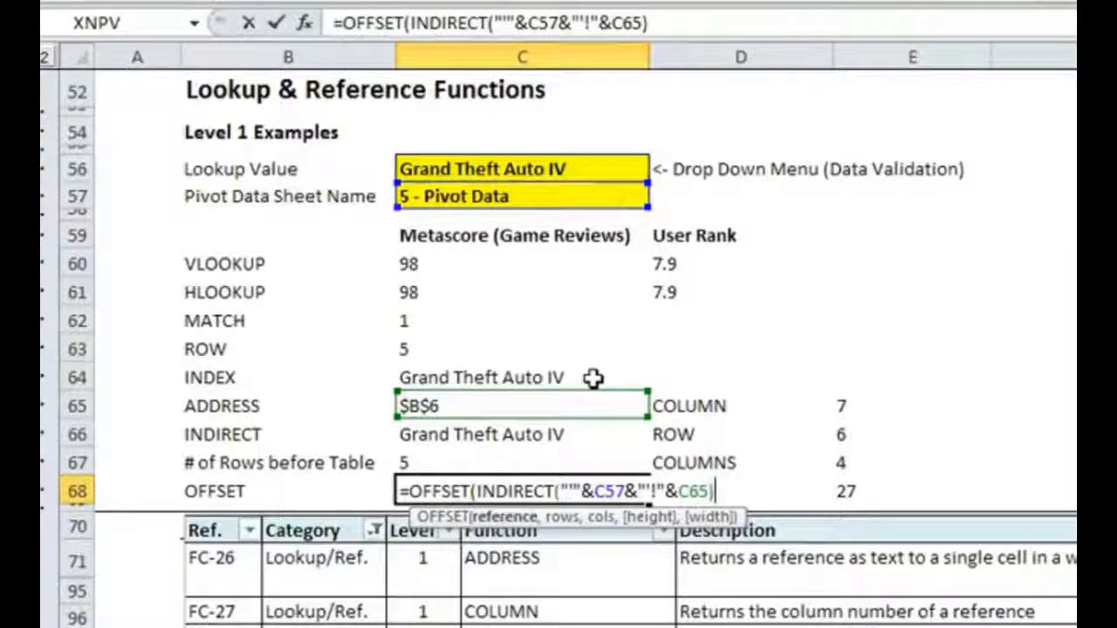
- Complete the OFFSET formula in C68 with C67 as the row offset and 0 as the column offset
{"action": "type", "text": ","}
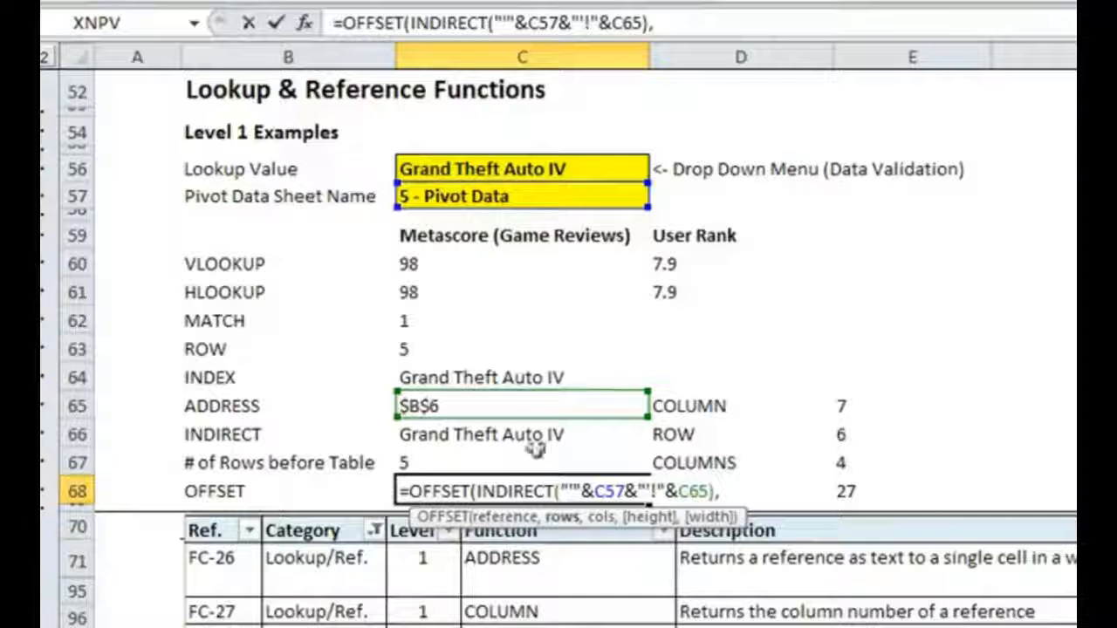
{"action": "left_click", "coordinate": [487, 462]}
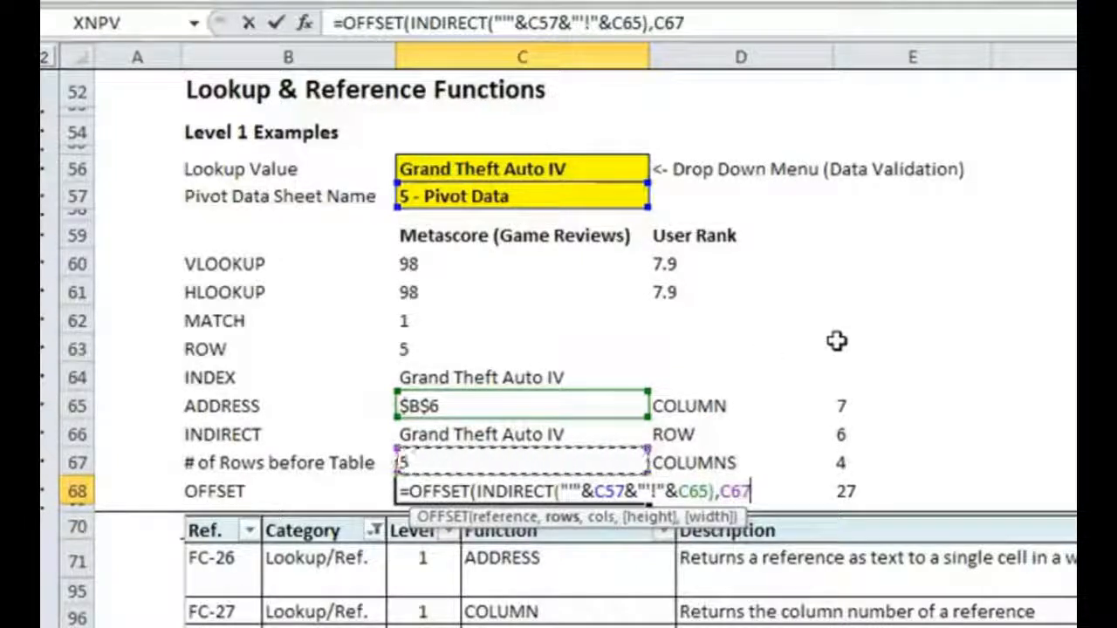
{"action": "type", "text": ",0)"}
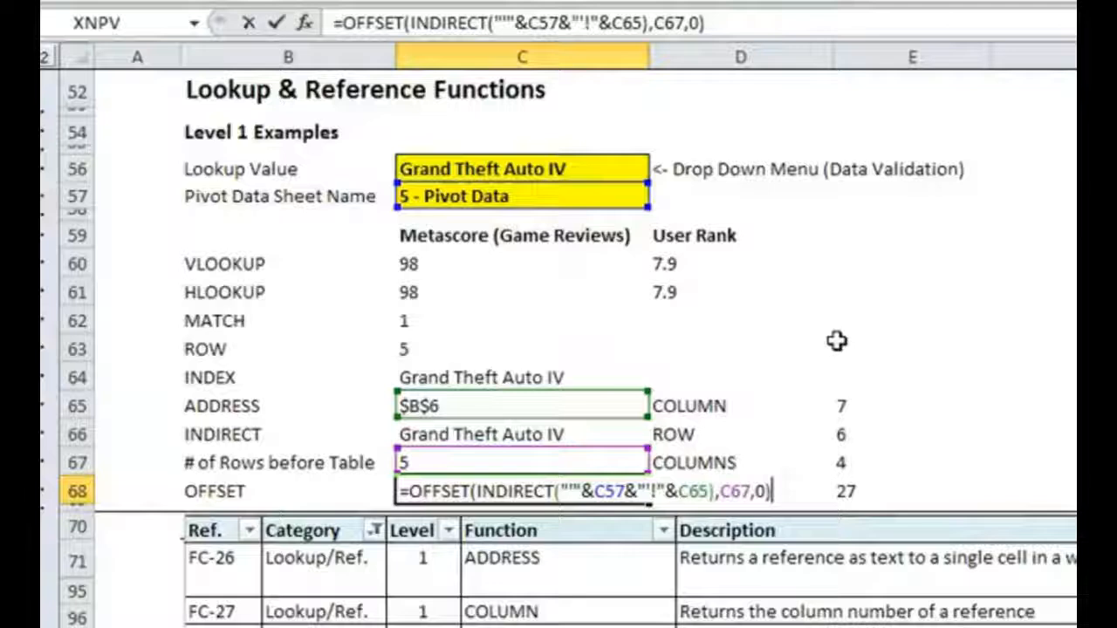
{"action": "key", "text": "Return"}
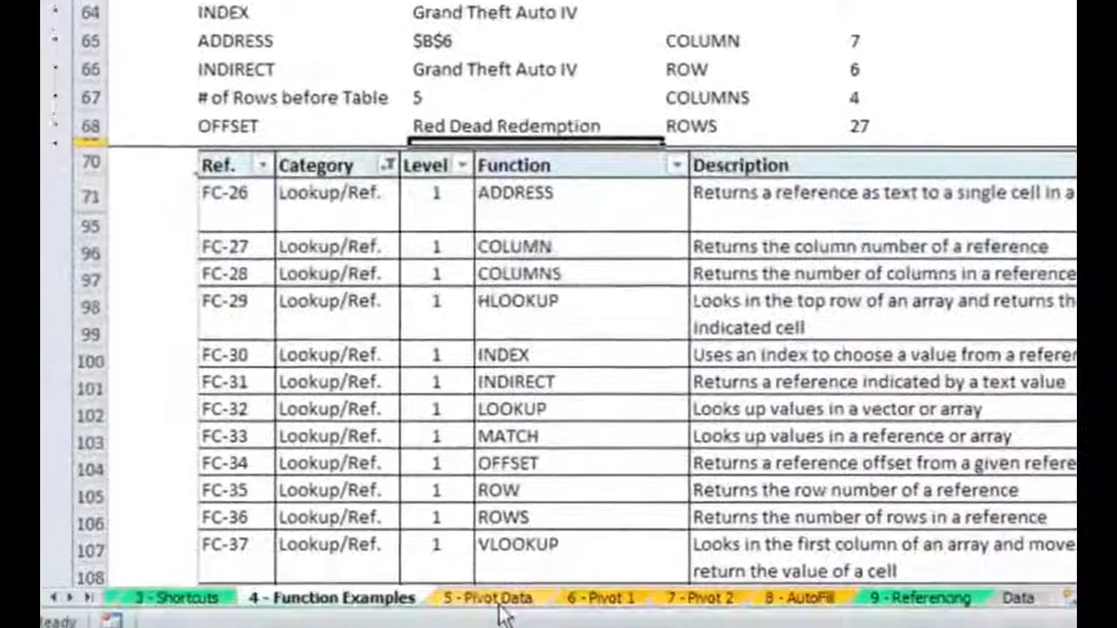
- Check the OFFSET result against the Pivot Data sheet by counting rows down from B6, and return to the Function Examples sheet
{"action": "left_click", "coordinate": [495, 597]}
{"action": "left_click", "coordinate": [326, 207]}
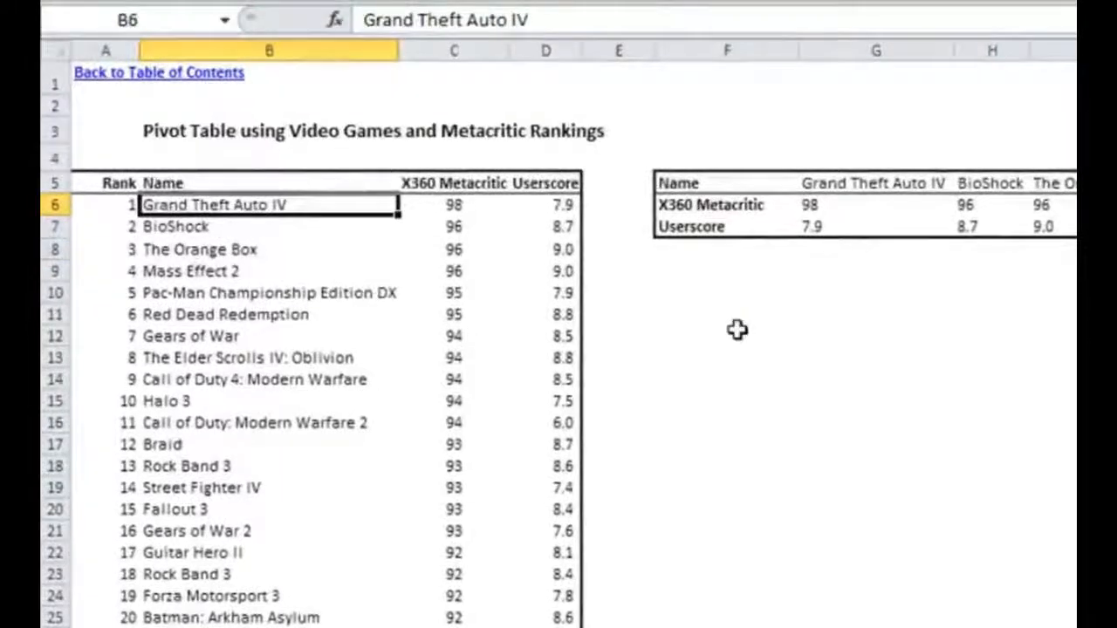
{"action": "key", "text": "Down"}
{"action": "key", "text": "Down"}
{"action": "key", "text": "Down"}
{"action": "key", "text": "Down"}
{"action": "key", "text": "Down"}
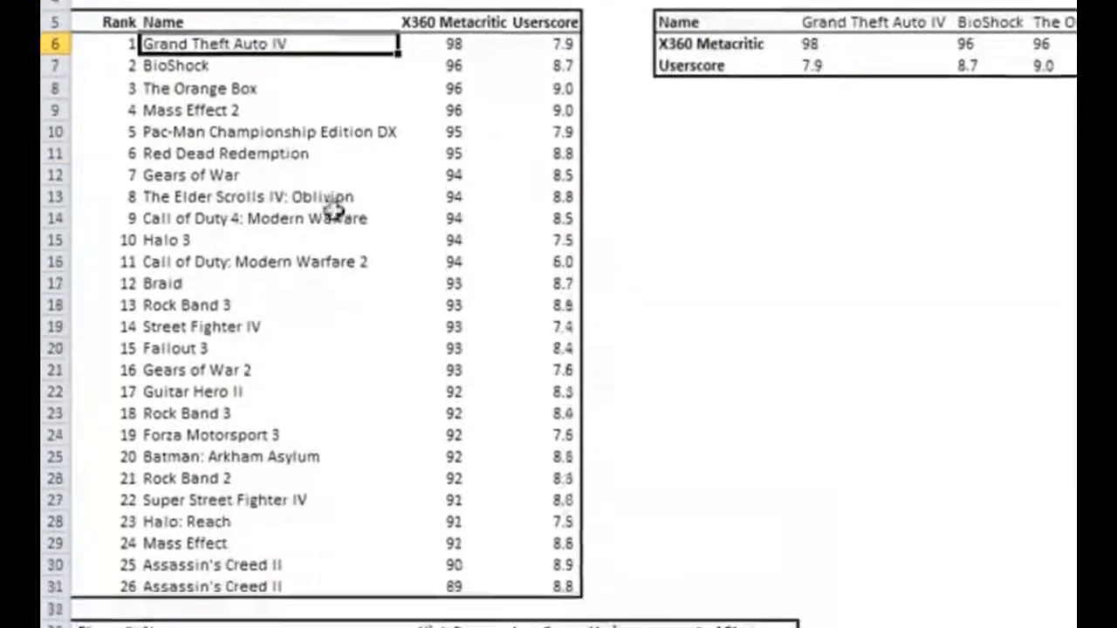
{"action": "left_click", "coordinate": [388, 596]}
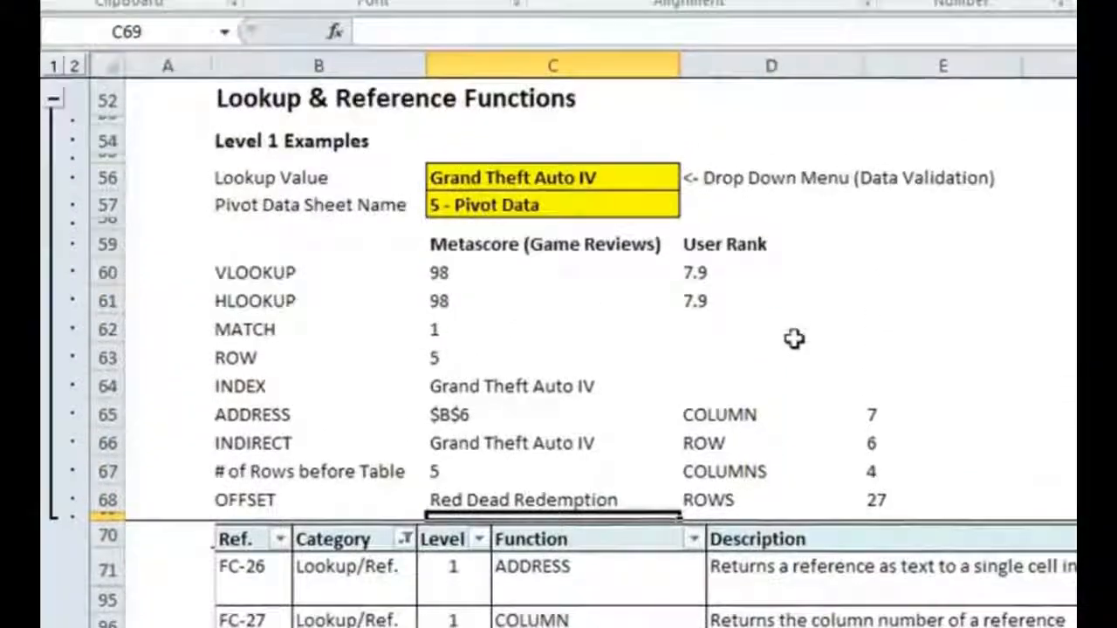
{"action": "left_click", "coordinate": [960, 127]}
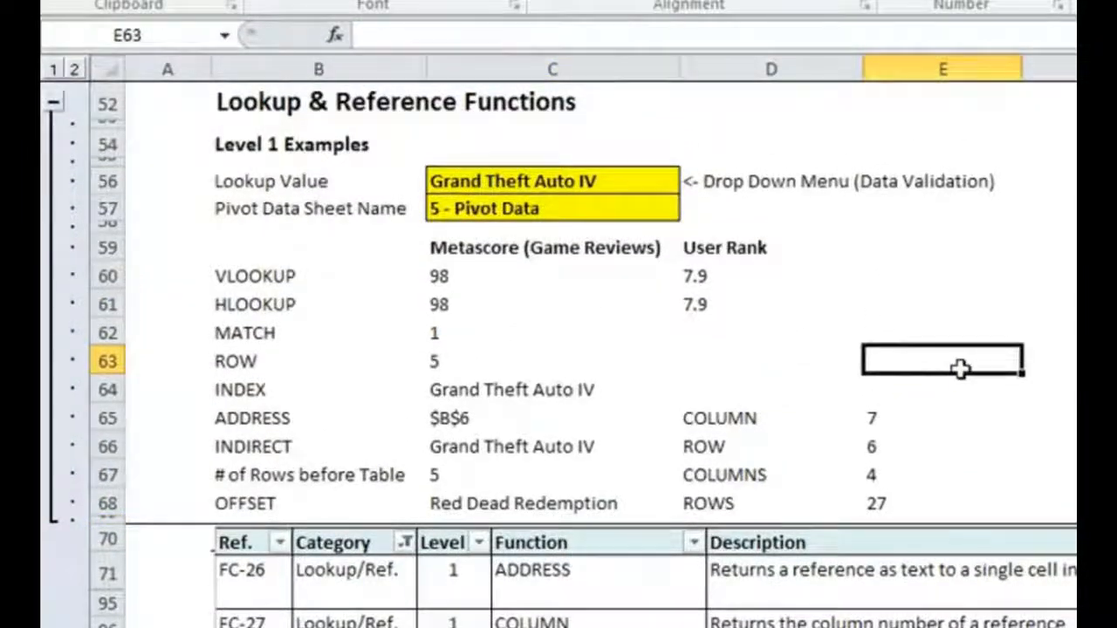